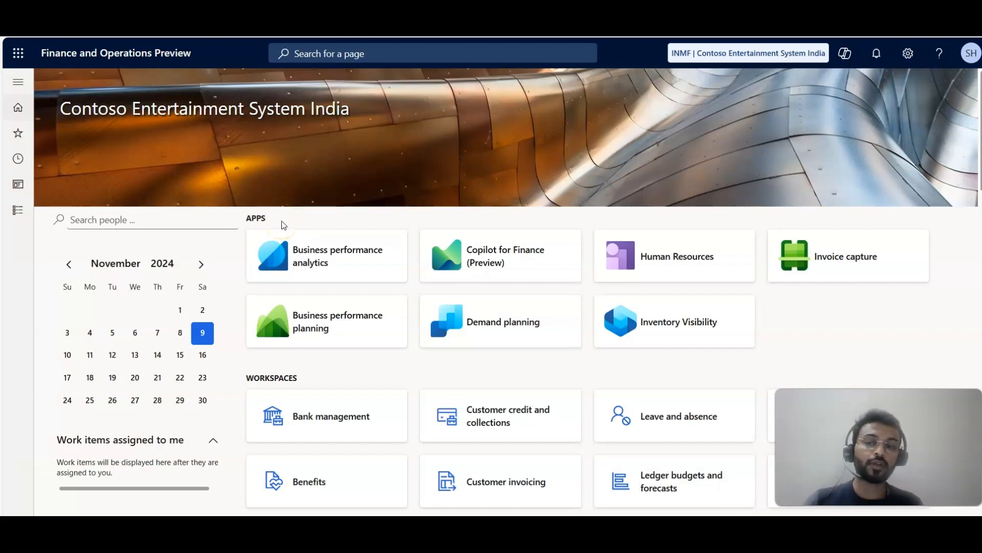
# - Open the Feature management workspace from System administration and select the Customer and vendor netting feature to check its activation
pyautogui.click(16, 211)
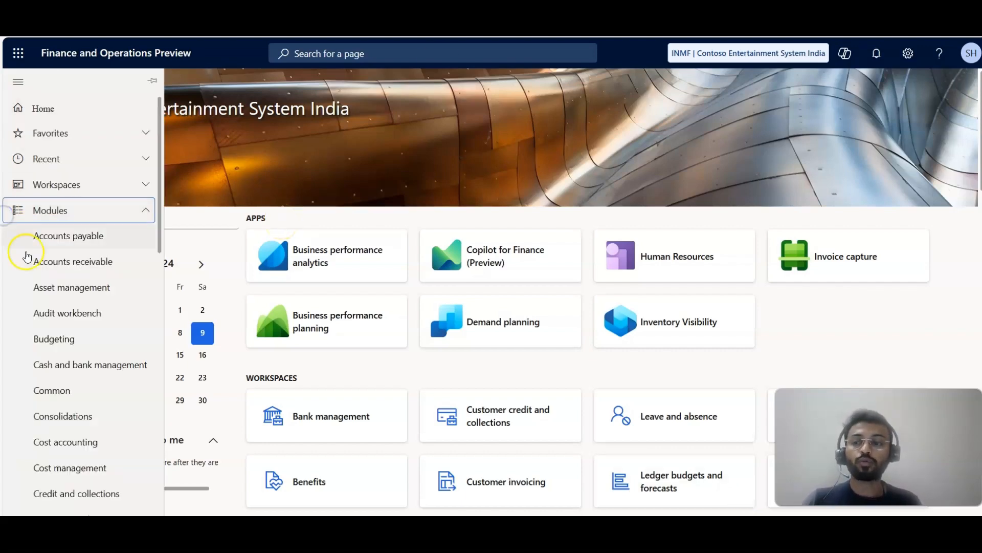
pyautogui.scroll(-9, 57, 318)
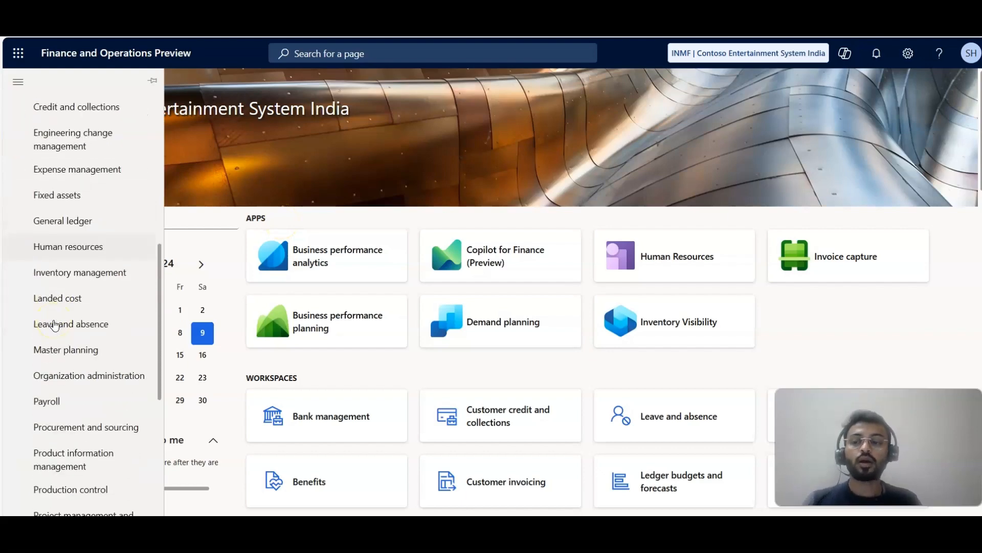
pyautogui.scroll(-3, 53, 408)
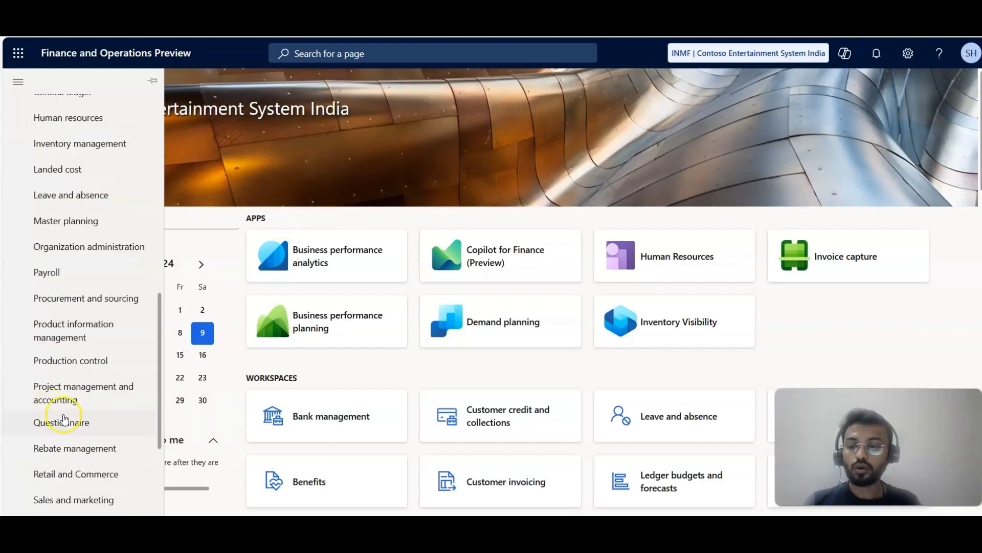
pyautogui.scroll(-5, 56, 415)
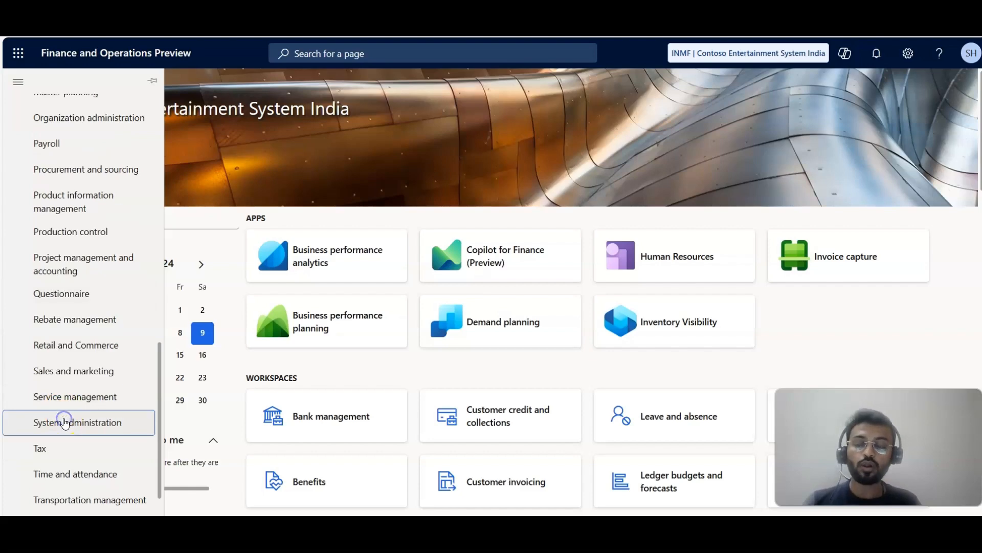
pyautogui.click(64, 419)
pyautogui.click(256, 194)
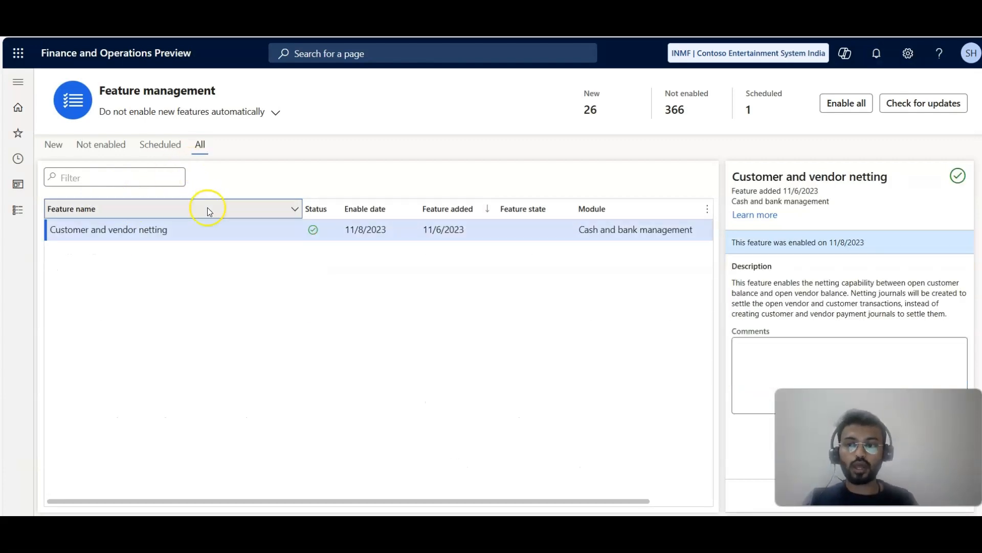
pyautogui.click(210, 230)
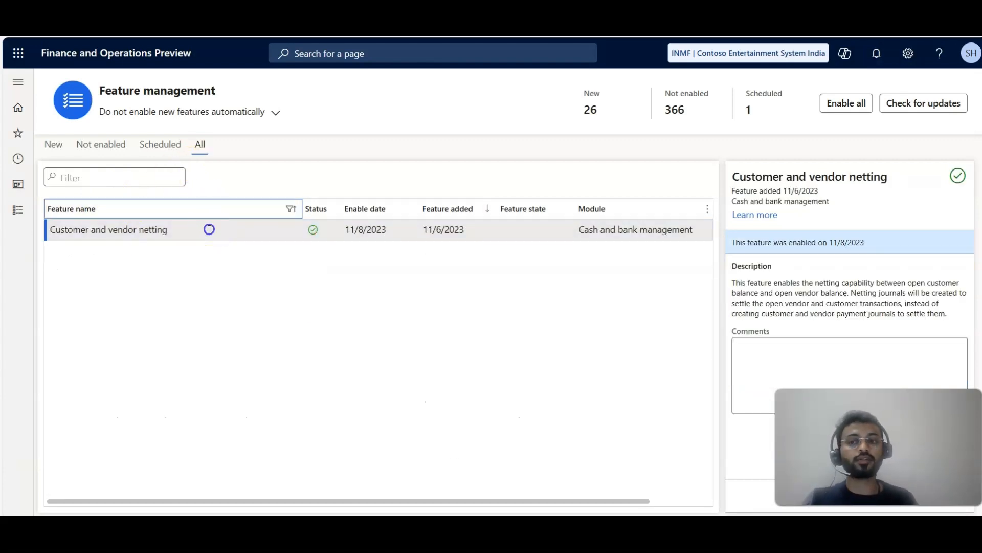
pyautogui.click(355, 327)
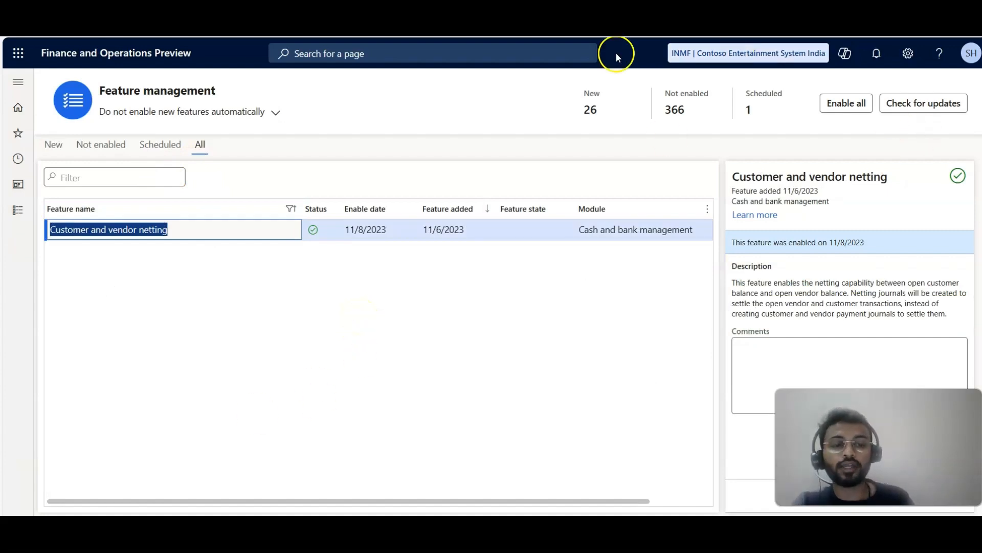
# - Show the Netting pages under Payments in the Accounts payable module, with the other groups collapsed
pyautogui.click(17, 213)
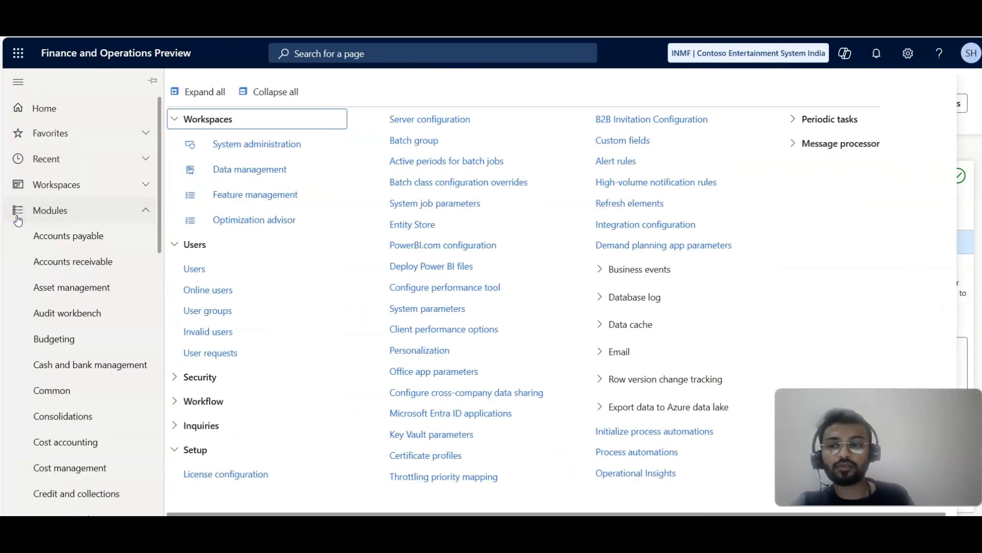
pyautogui.click(39, 235)
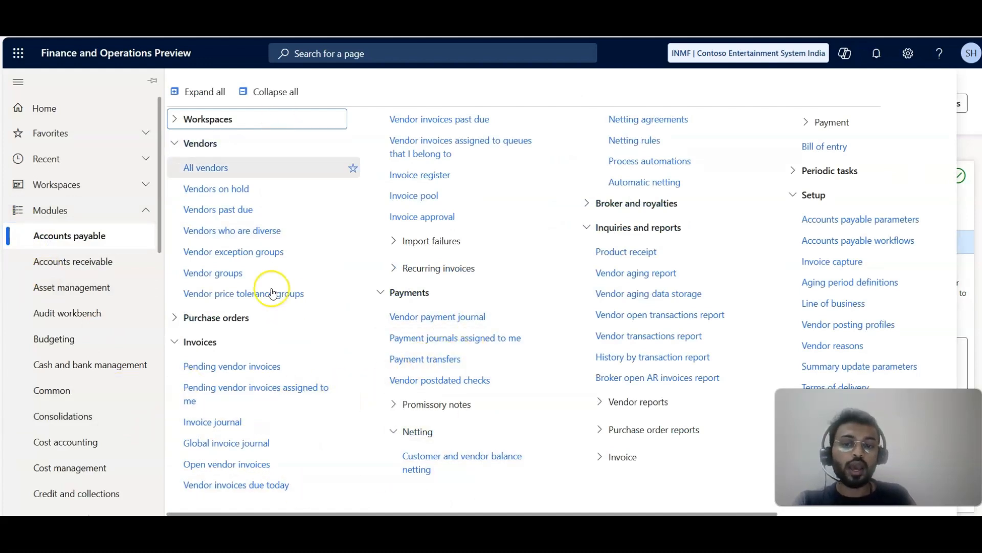
pyautogui.click(283, 91)
pyautogui.click(215, 223)
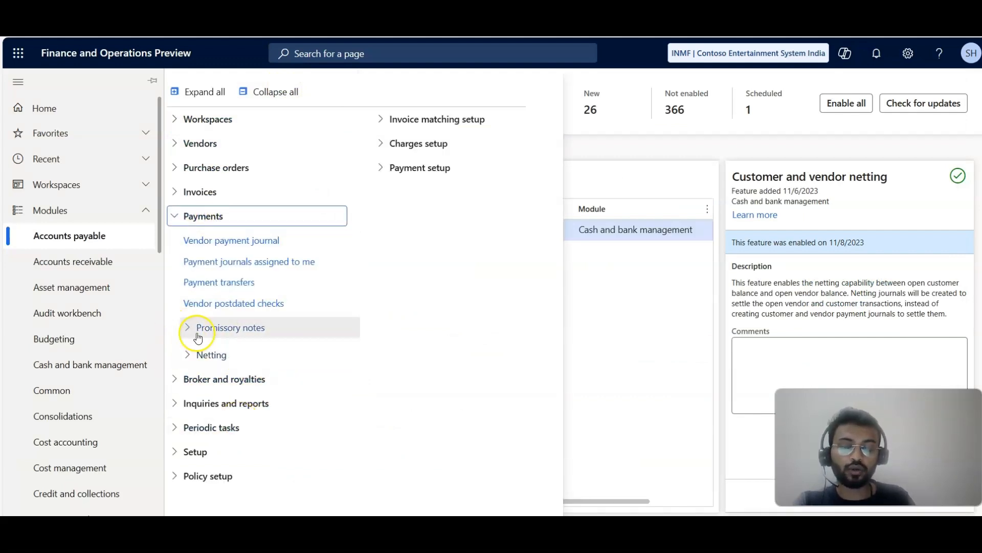
pyautogui.click(195, 357)
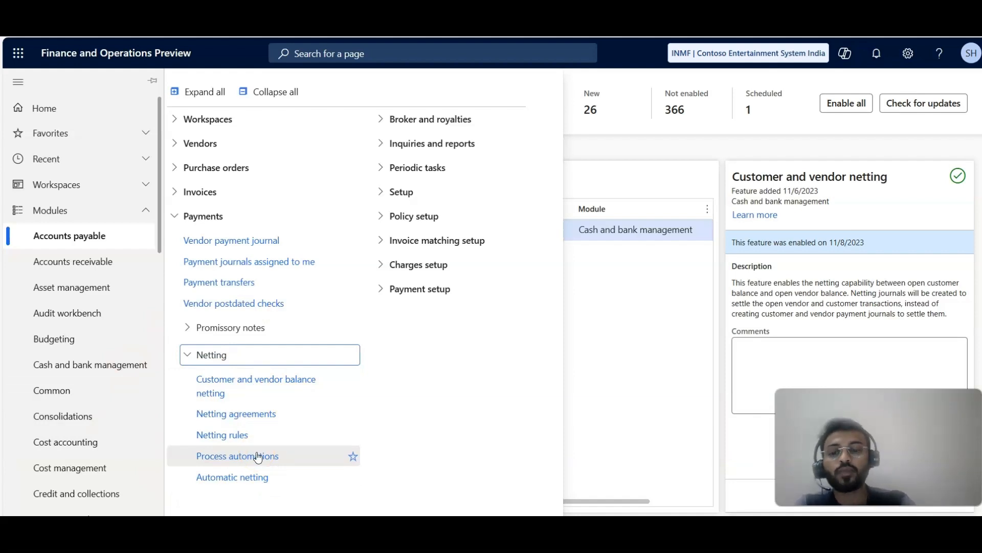
# - Look through the Accounts receivable module and examine the Netting pages in Cash and bank management
pyautogui.click(77, 261)
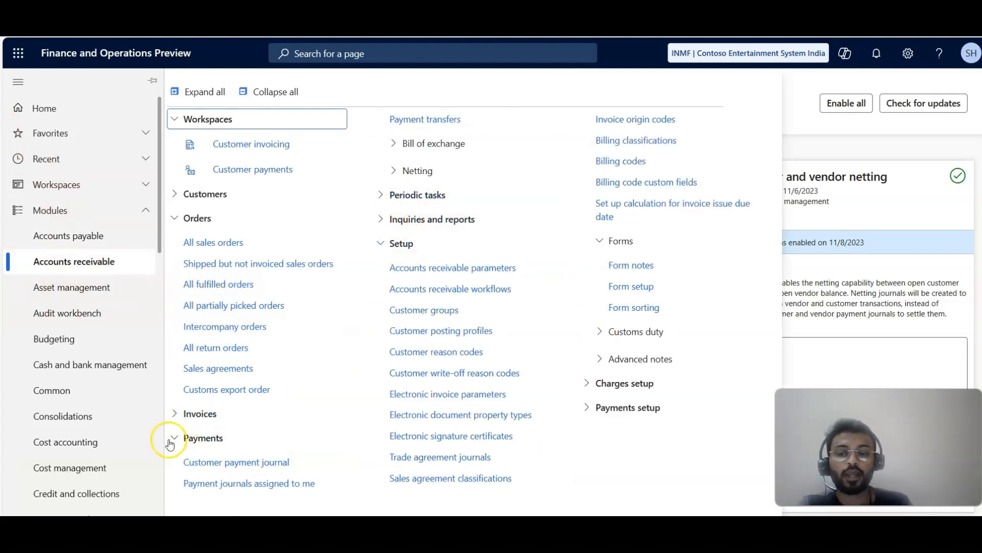
pyautogui.scroll(-2, 56, 362)
pyautogui.scroll(-2, 56, 362)
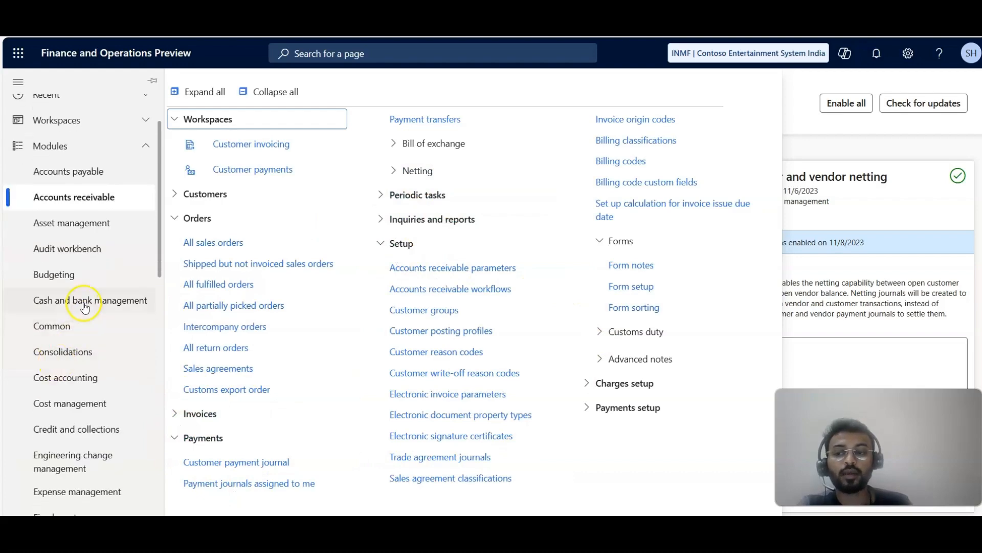
pyautogui.click(82, 303)
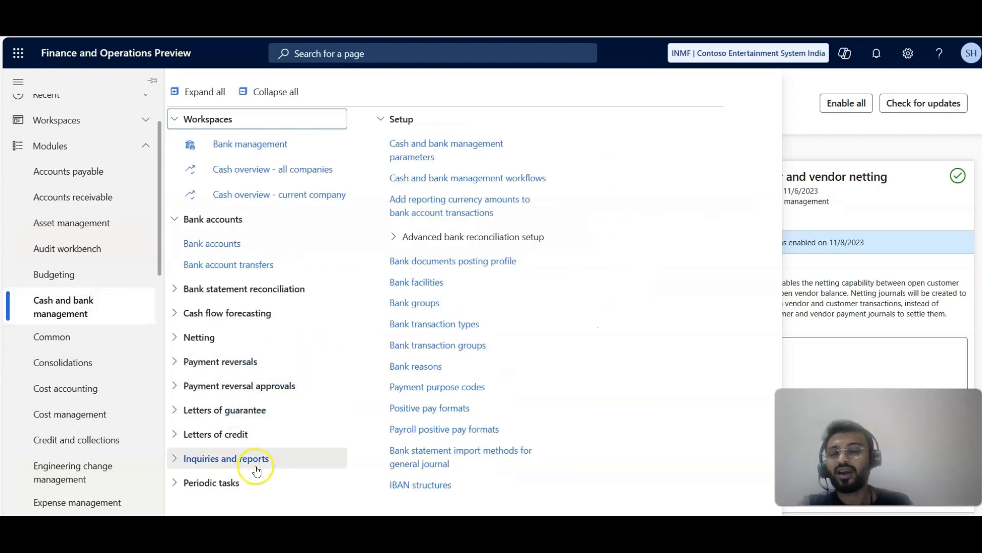
pyautogui.click(199, 335)
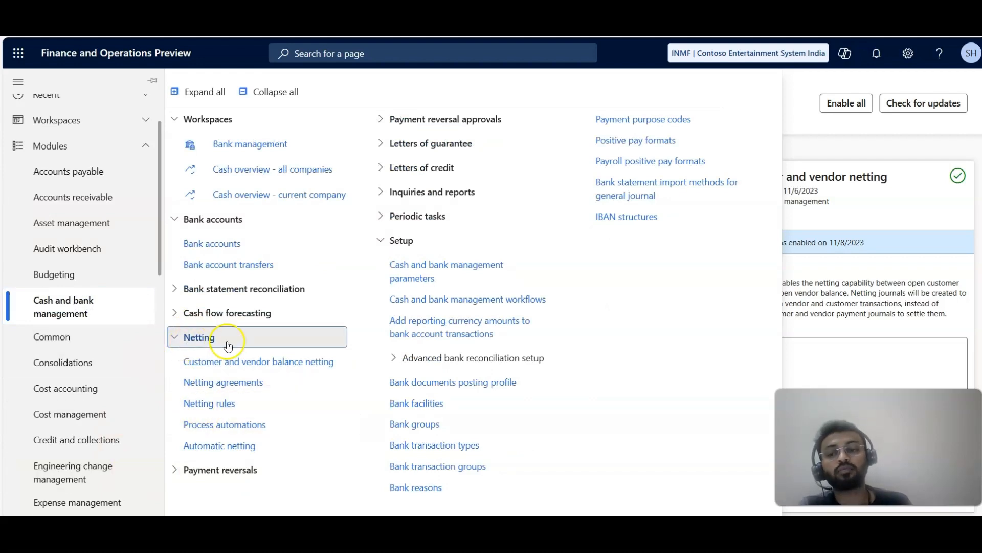
pyautogui.moveTo(228, 339); pyautogui.dragTo(190, 340)
pyautogui.click(189, 340)
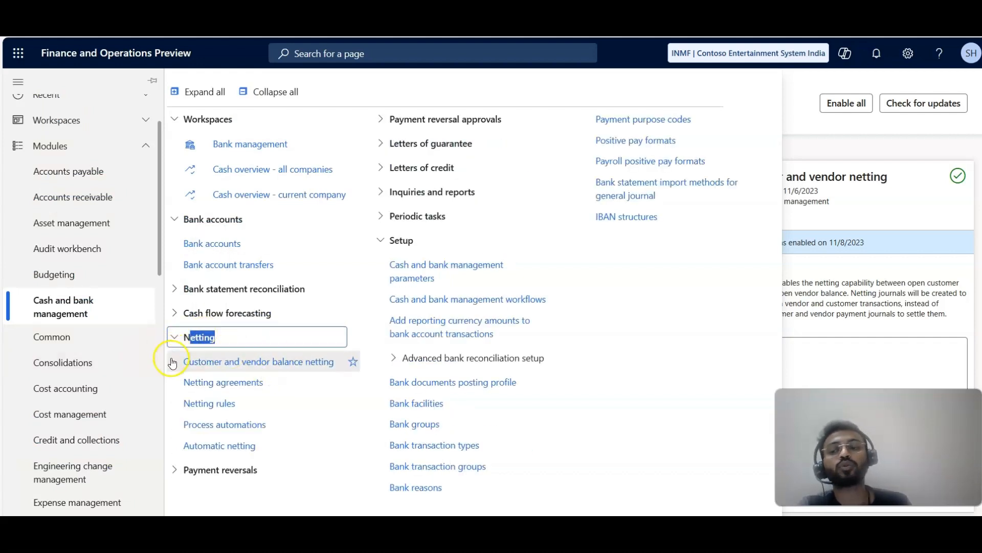
pyautogui.doubleClick(177, 342)
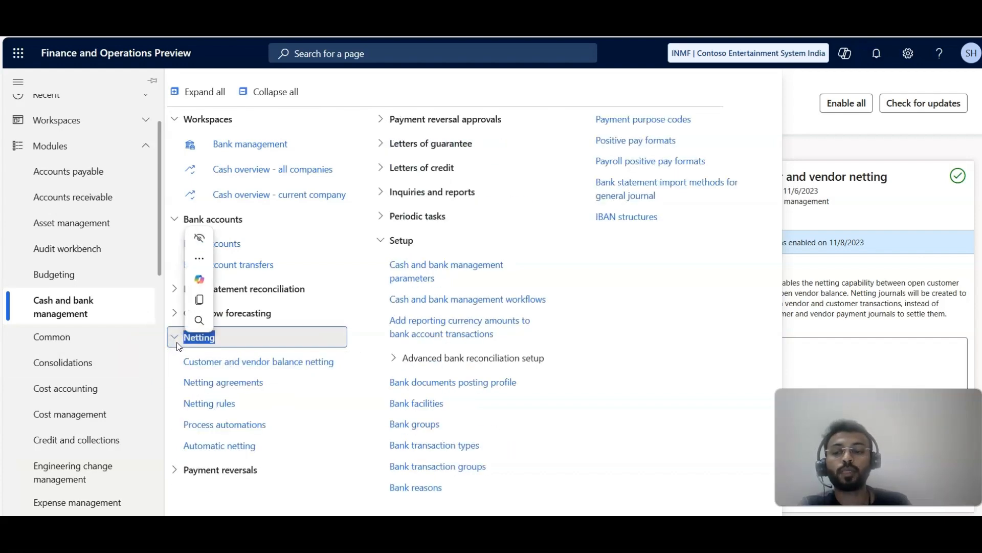
# - Open the Netting agreements page from the Netting group of Accounts payable
pyautogui.scroll(1, 158, 342)
pyautogui.scroll(2, 153, 340)
pyautogui.click(94, 234)
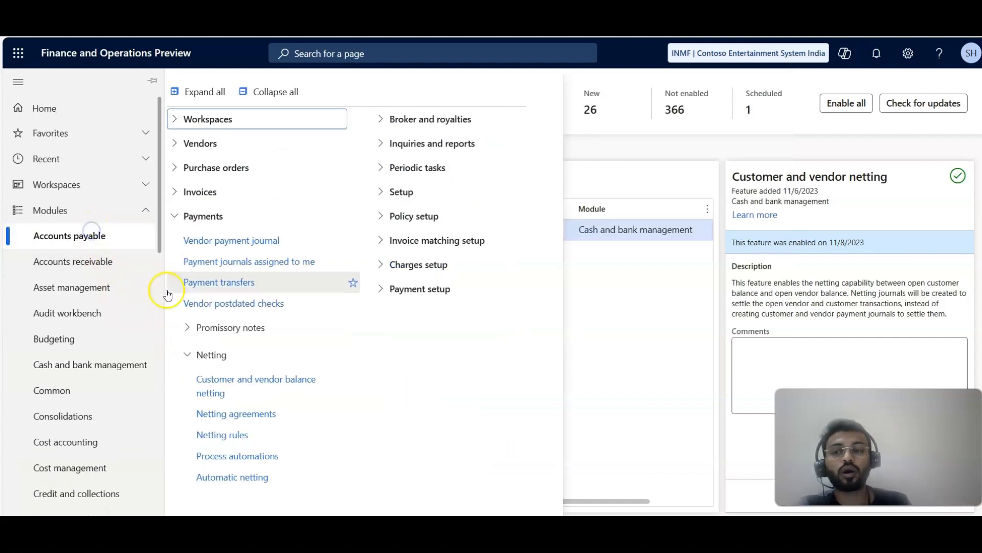
pyautogui.click(240, 412)
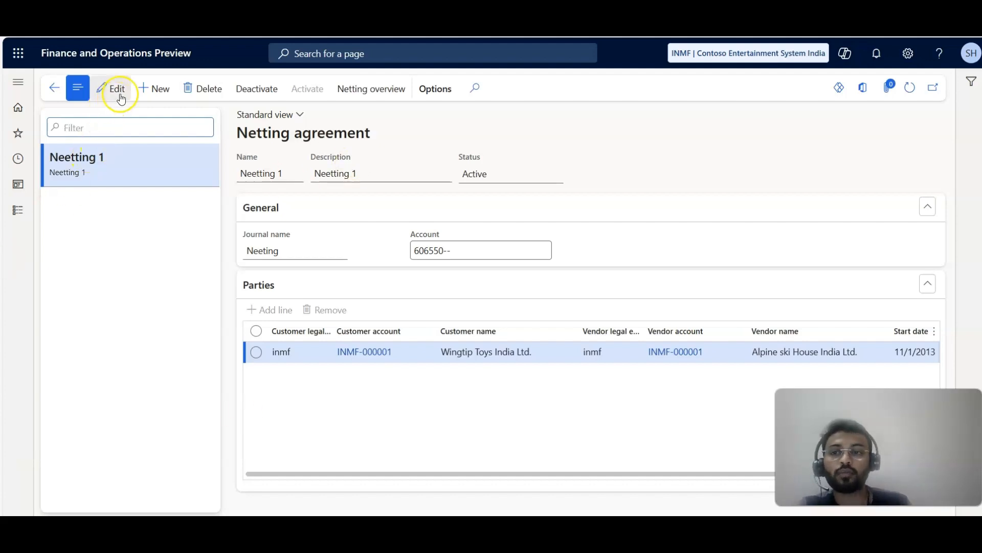
# - Create a new netting agreement with the name and description Netting 2
pyautogui.click(154, 89)
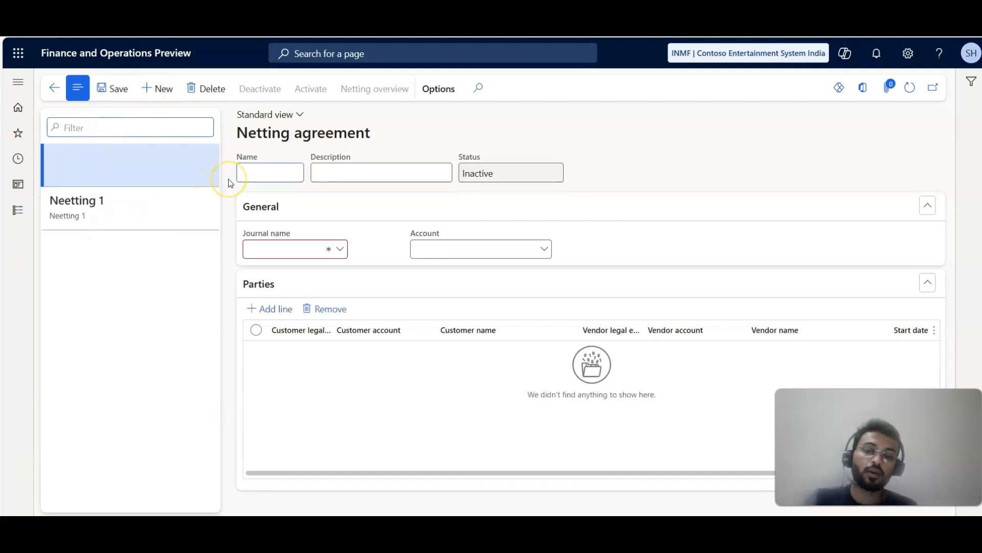
pyautogui.write('Nettin')
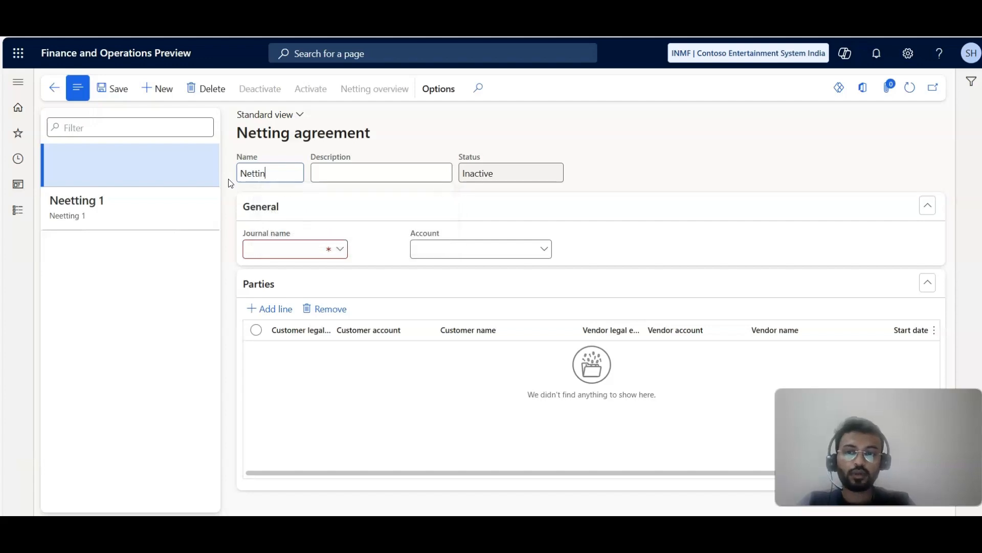
pyautogui.write('g 2')
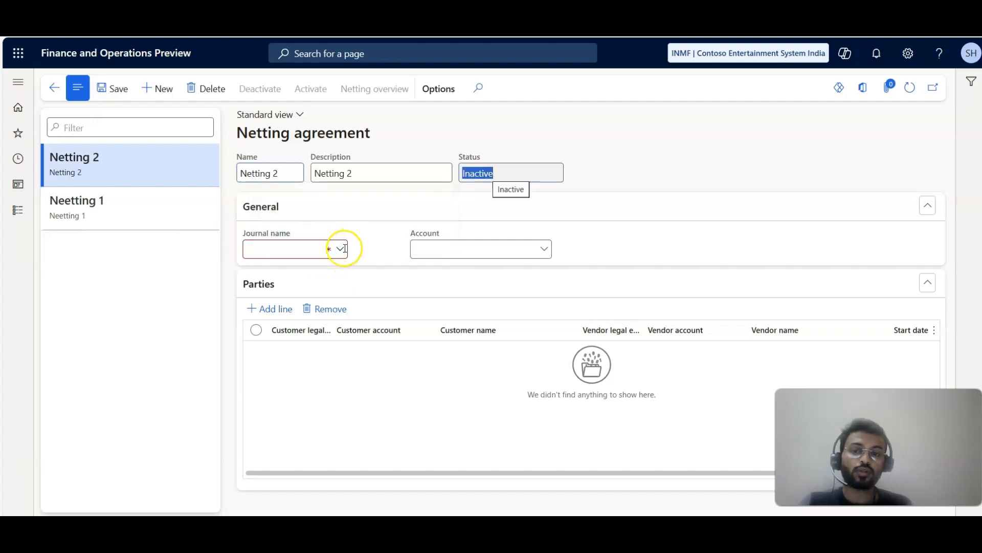
# - View the journal name details, examine the setup of the Customer and vendor netting journal, and return to the agreement
pyautogui.rightClick(341, 249)
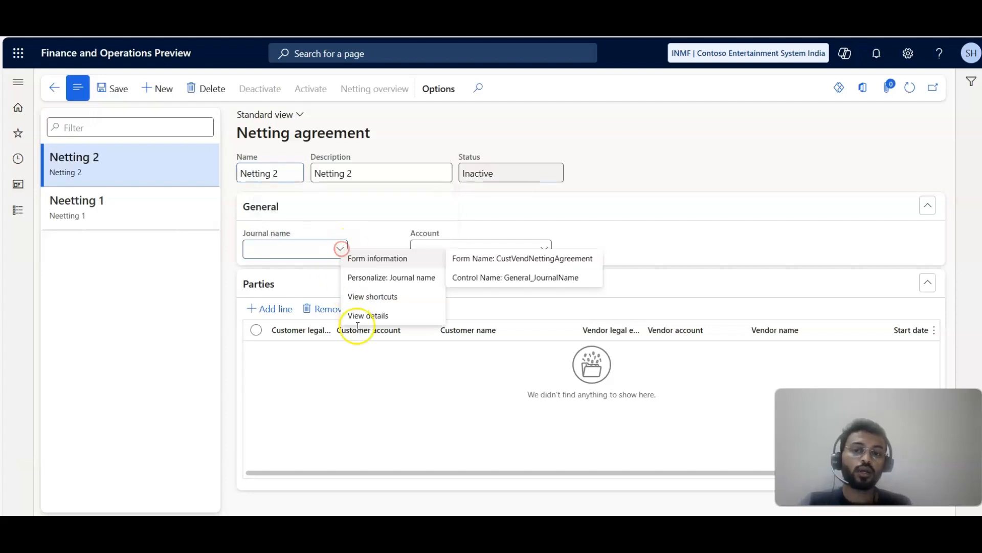
pyautogui.click(377, 316)
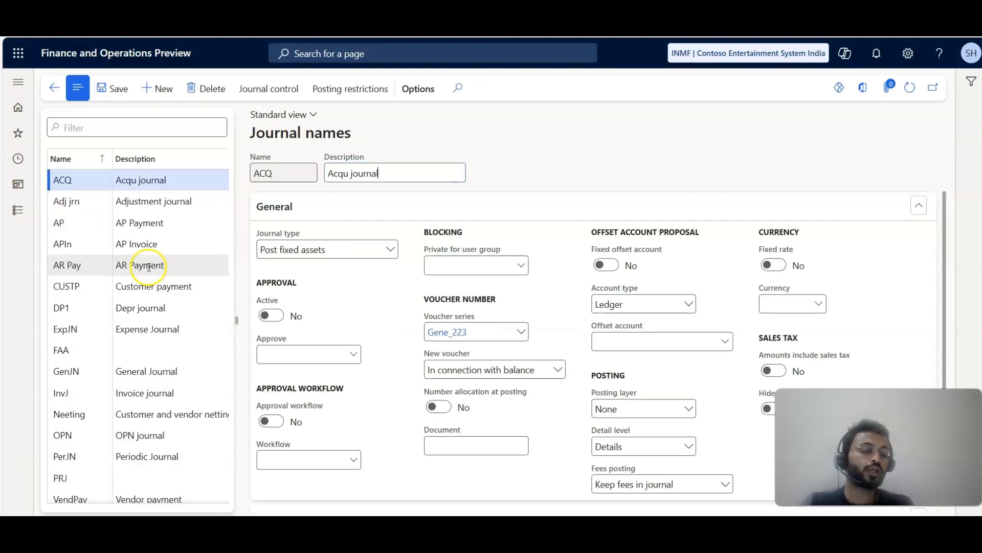
pyautogui.click(80, 160)
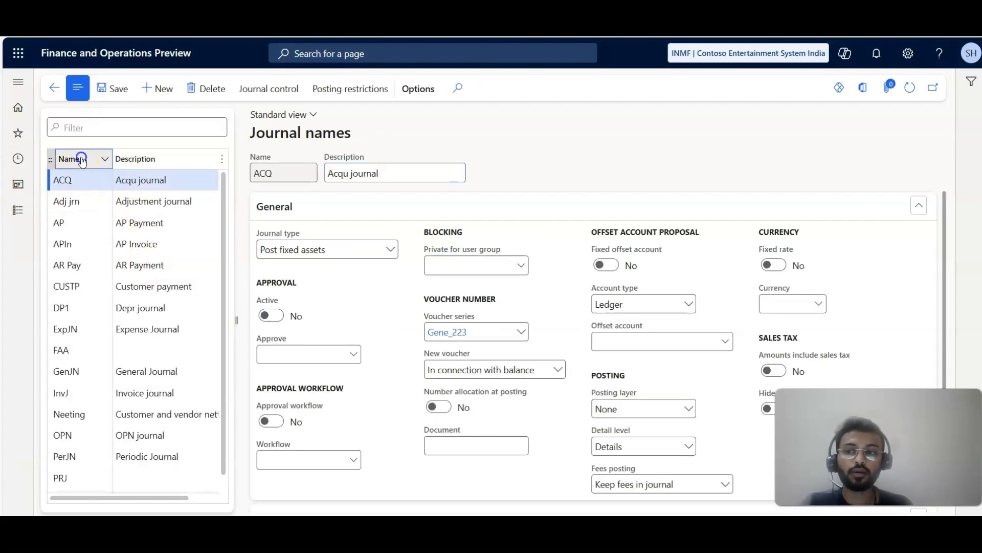
pyautogui.click(69, 184)
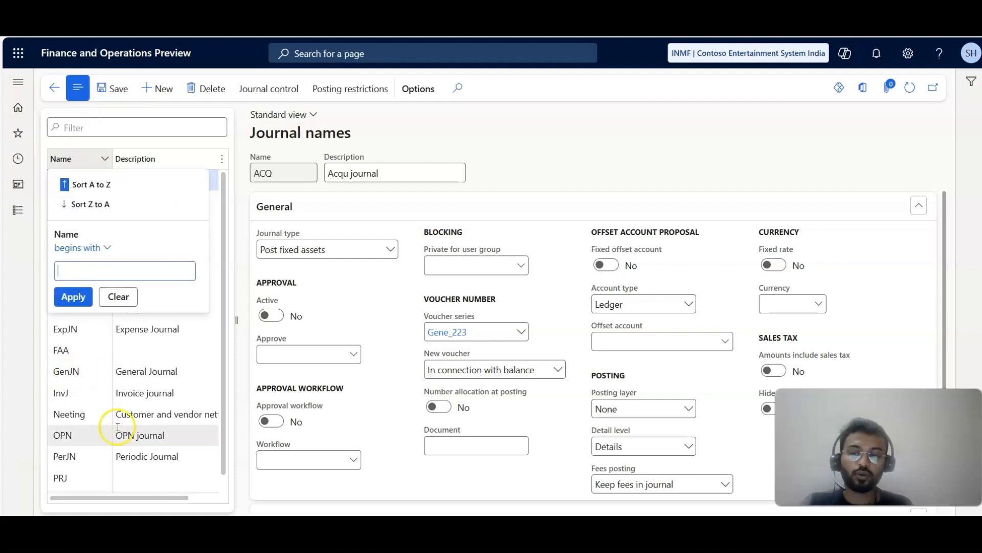
pyautogui.click(91, 413)
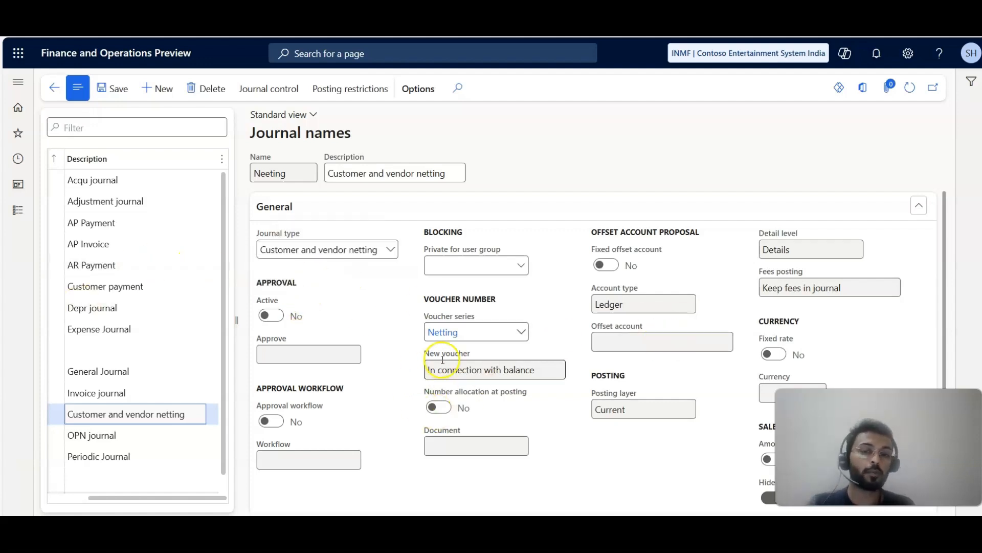
pyautogui.scroll(-1, 476, 345)
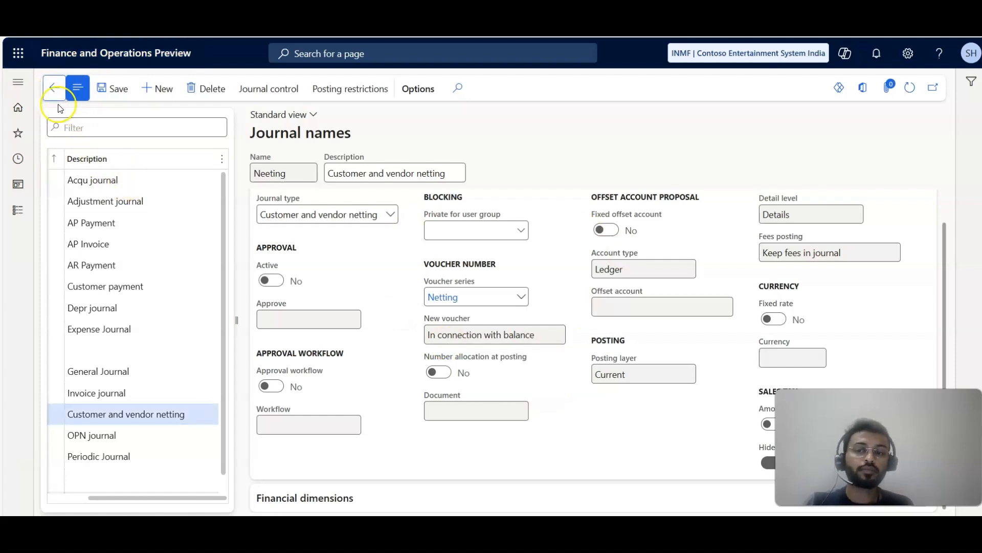
pyautogui.click(55, 88)
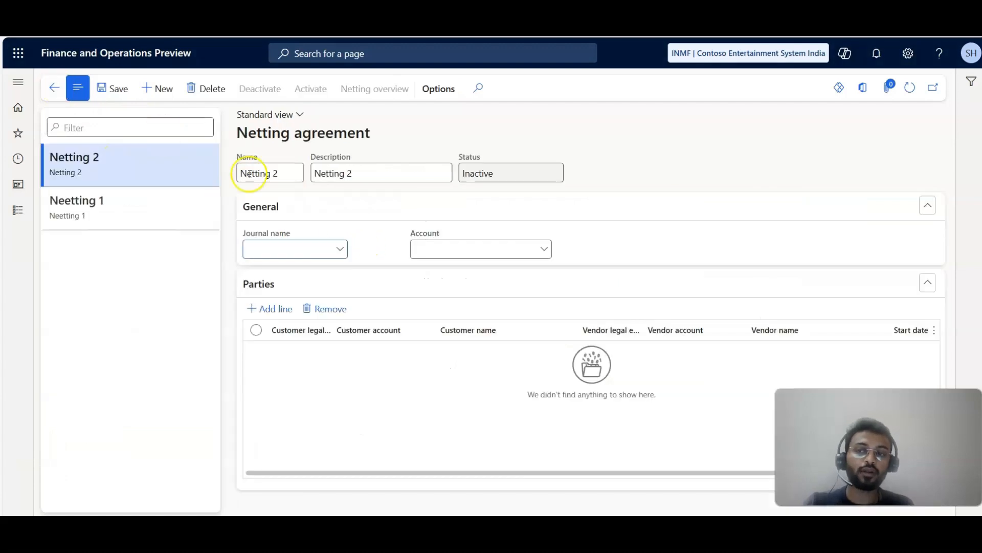
# - Set the journal name of Netting 2 to Neeting and enter "nett" as the account search text
pyautogui.click(340, 249)
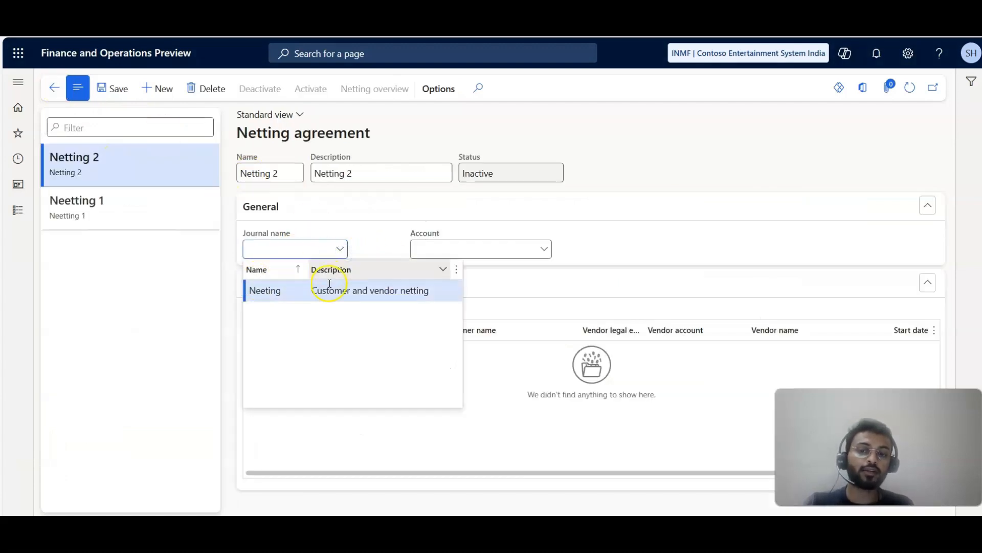
pyautogui.click(329, 290)
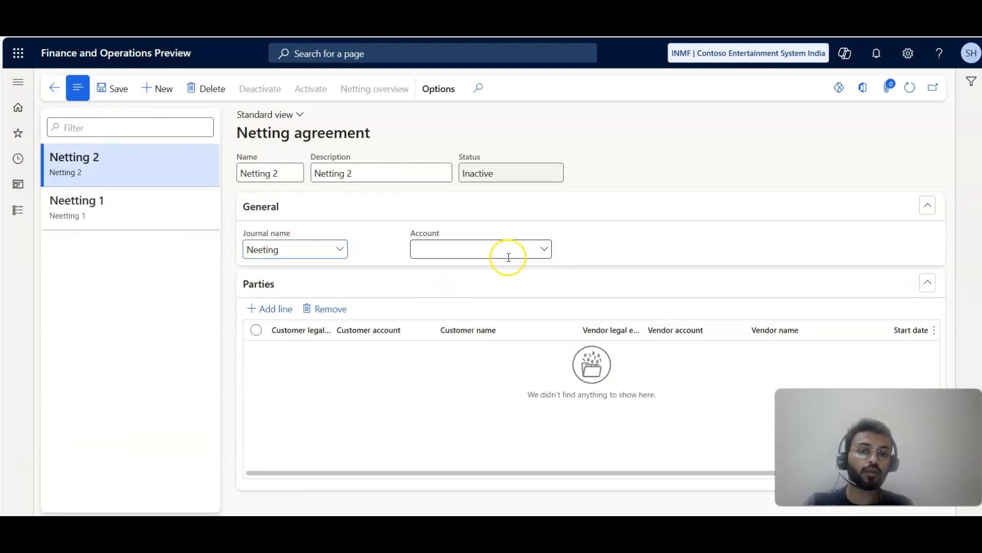
pyautogui.rightClick(544, 250)
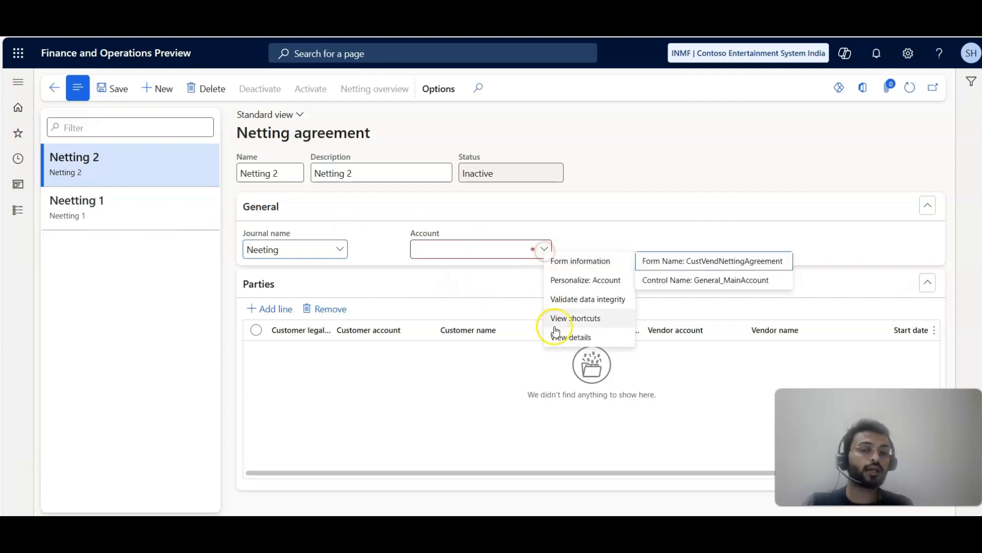
pyautogui.click(487, 251)
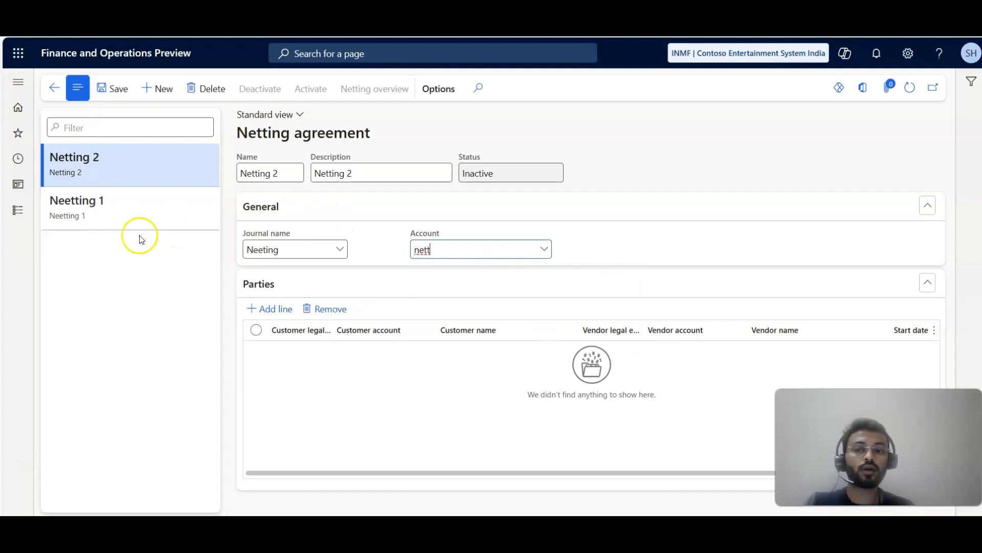
# - Look up the account used in the Neetting 1 agreement and return to Netting 2
pyautogui.click(149, 210)
pyautogui.click(459, 253)
pyautogui.click(125, 226)
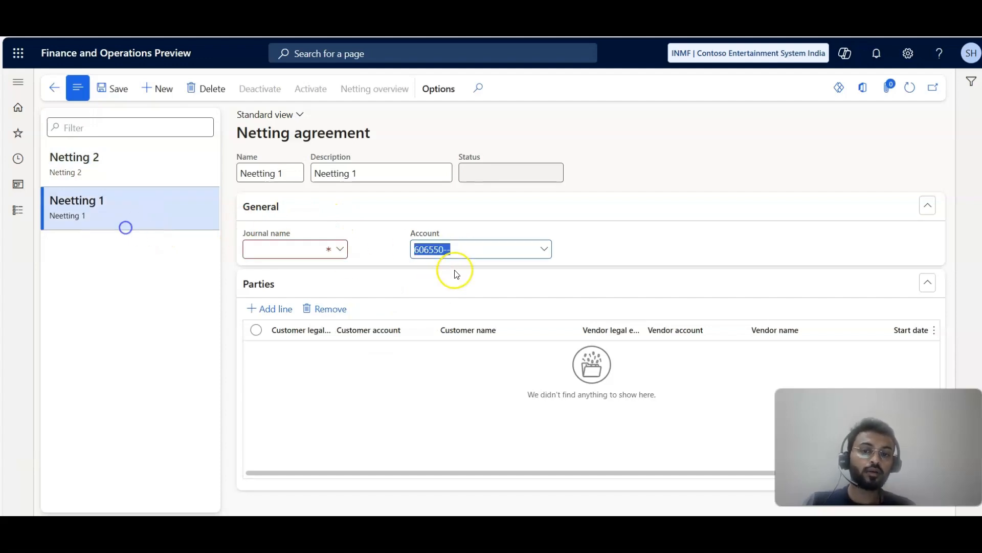
pyautogui.click(635, 298)
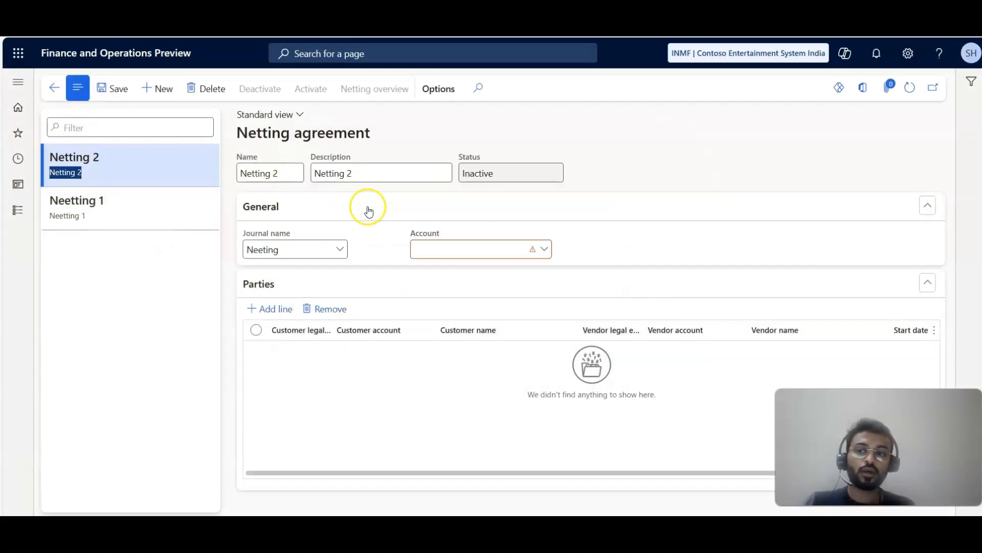
# - Find the account by searching for "customer" and assign Customer Vendor Netting AC to Netting 2, dismissing the warning message
pyautogui.click(429, 253)
pyautogui.press('Tab')
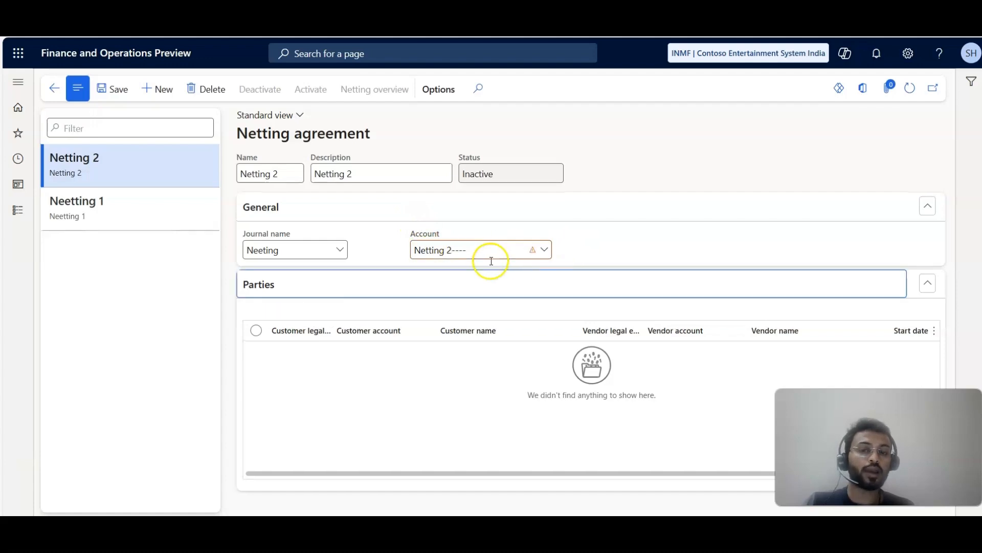
pyautogui.click(486, 260)
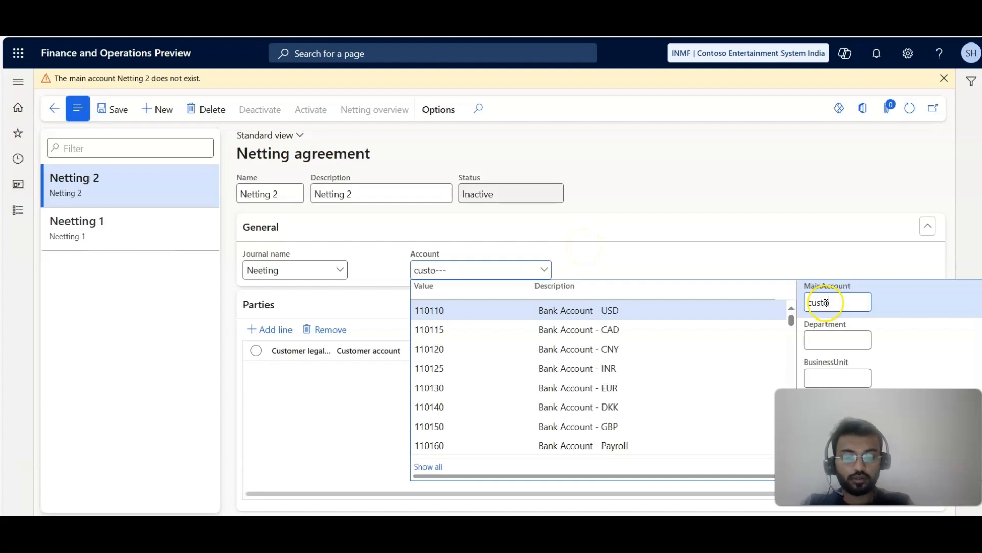
pyautogui.write('mer')
pyautogui.click(612, 349)
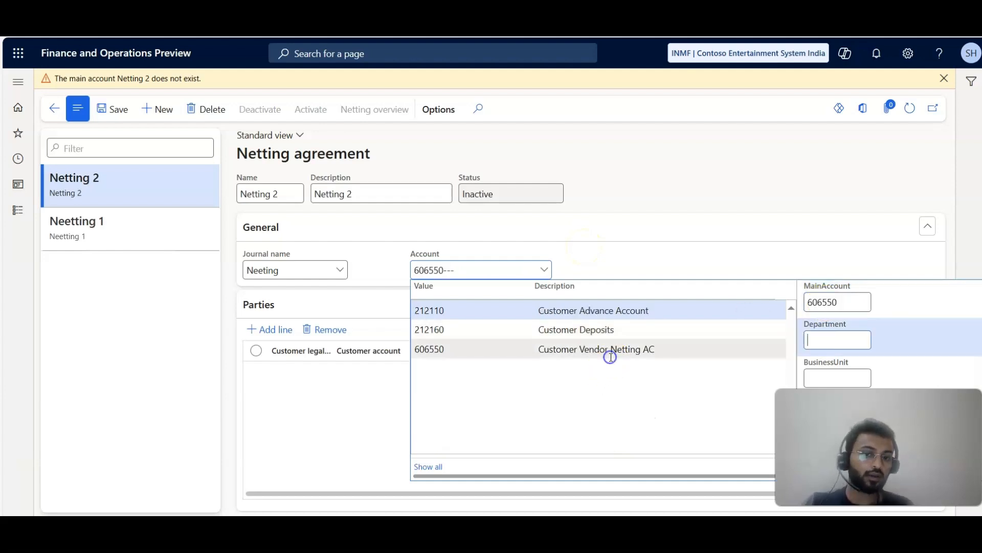
pyautogui.click(944, 79)
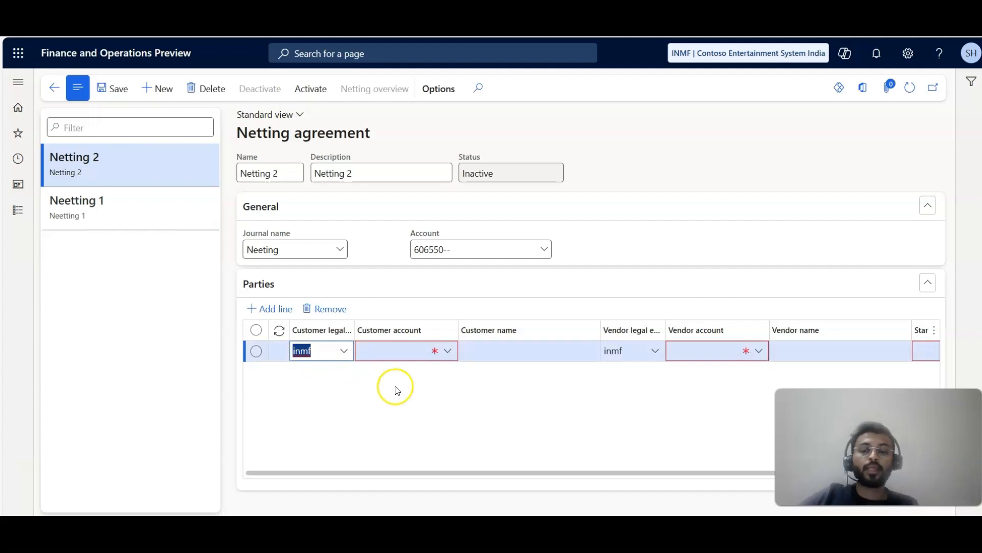
# - Choose Fourth Coffee India as the customer and Litware India as the vendor on the new party line
pyautogui.click(442, 352)
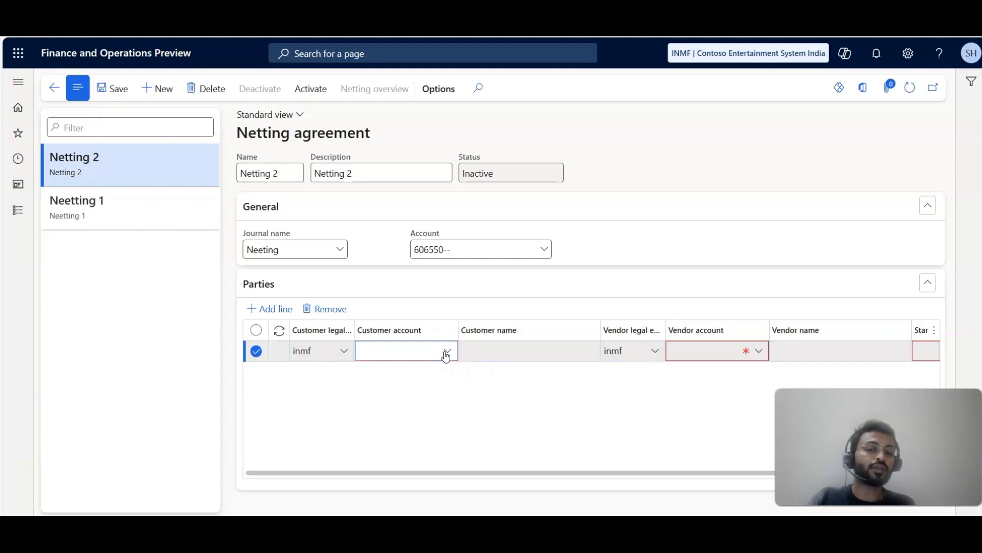
pyautogui.click(446, 353)
pyautogui.click(757, 434)
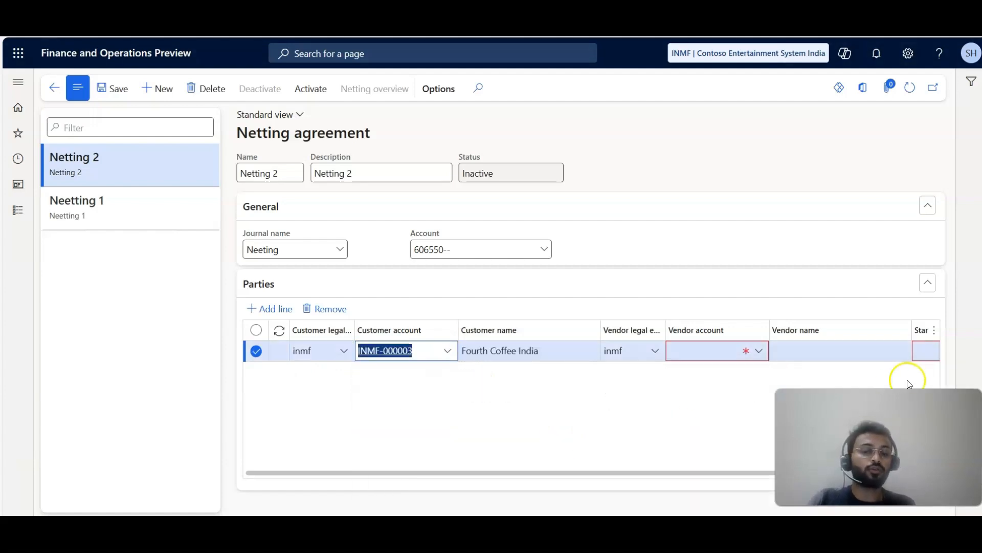
pyautogui.click(764, 353)
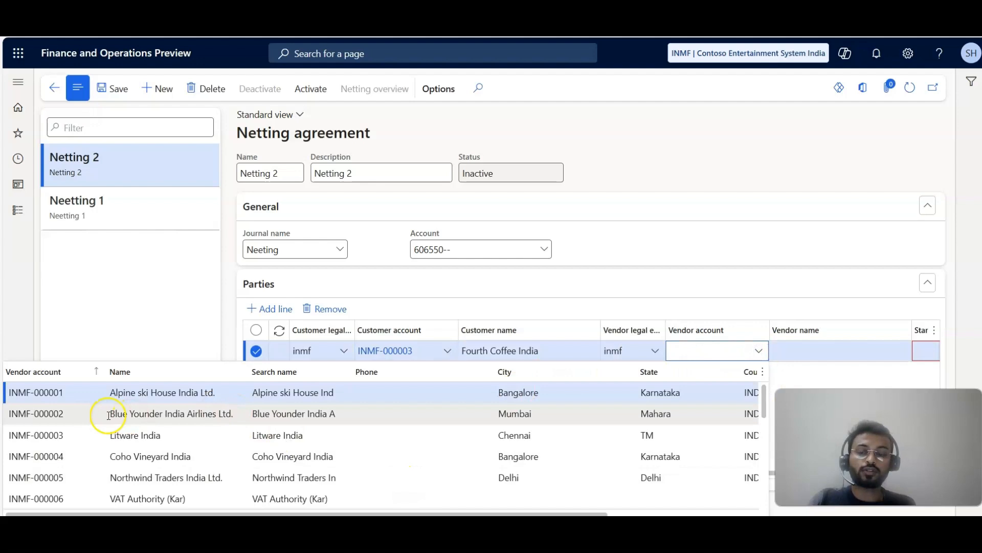
pyautogui.click(277, 435)
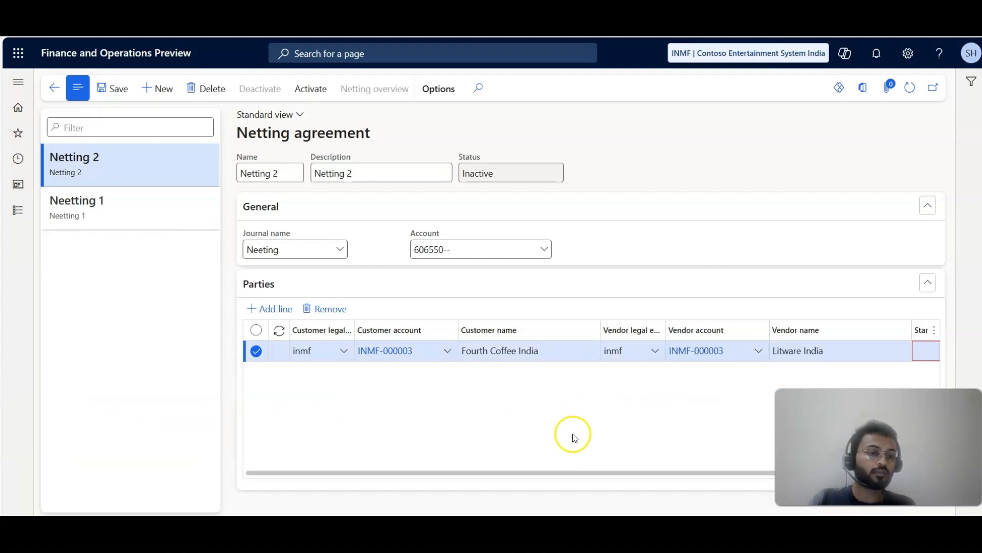
# - Set the party line's start date to 11/1/2000, and save and activate the Netting 2 agreement
pyautogui.moveTo(553, 474); pyautogui.dragTo(704, 474)
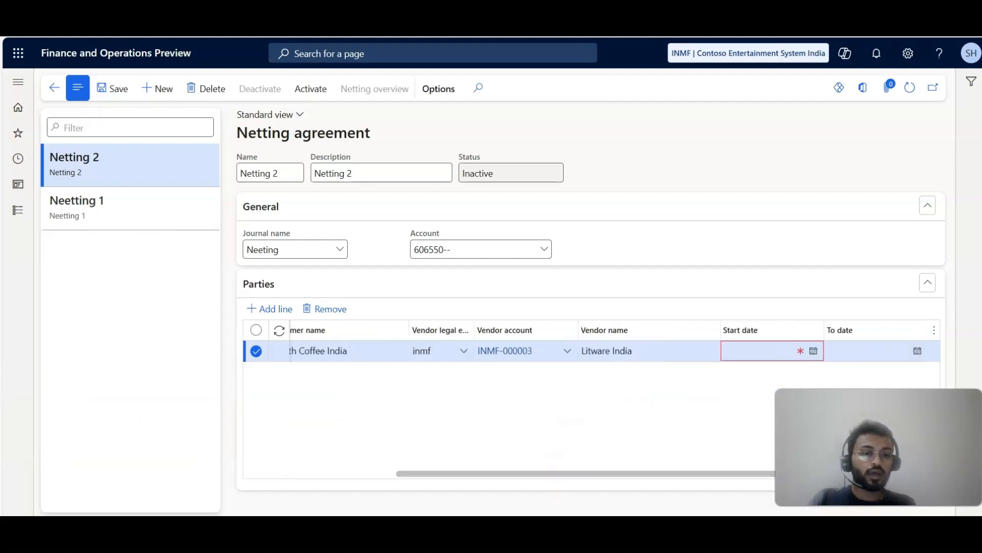
pyautogui.click(813, 351)
pyautogui.click(762, 193)
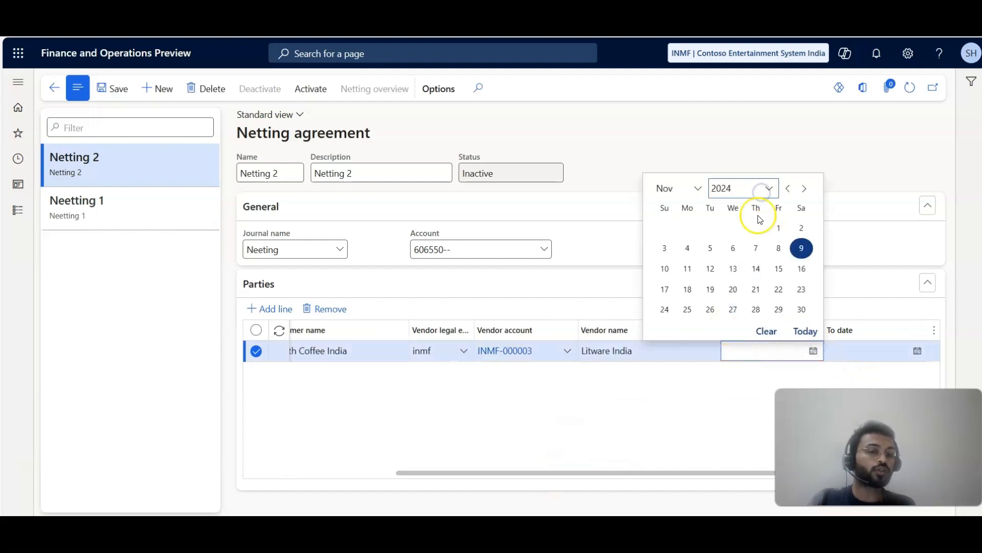
pyautogui.click(768, 189)
pyautogui.scroll(10, 732, 307)
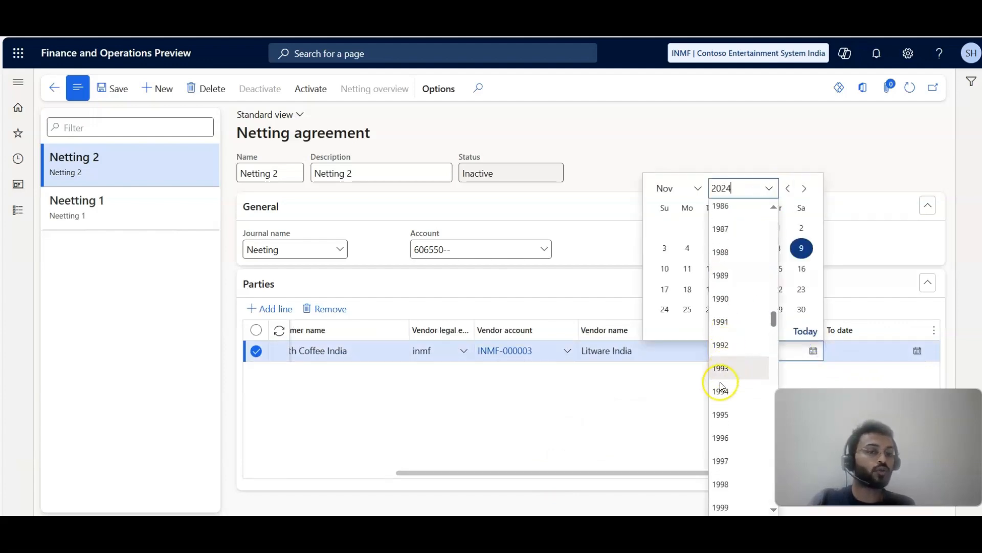
pyautogui.scroll(-3, 716, 420)
pyautogui.click(722, 400)
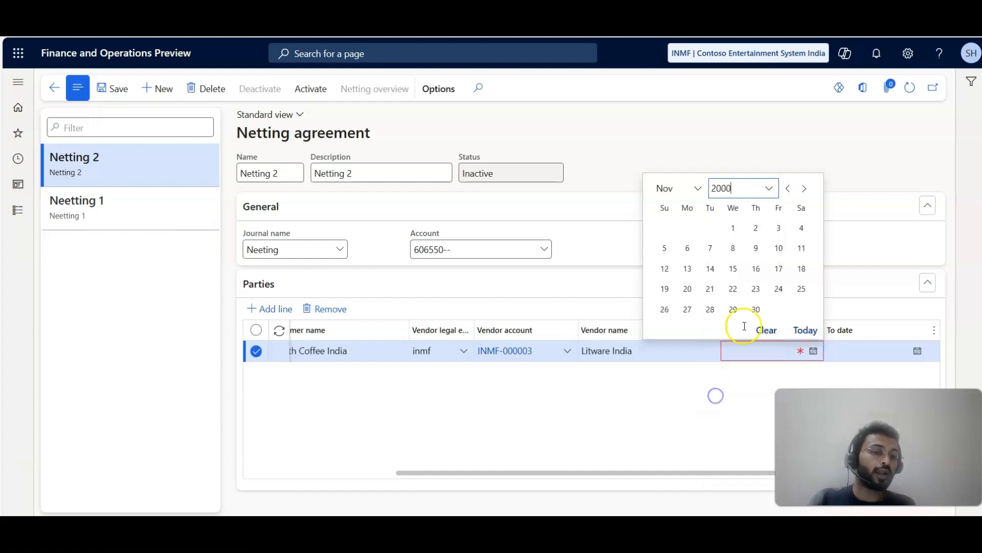
pyautogui.click(733, 228)
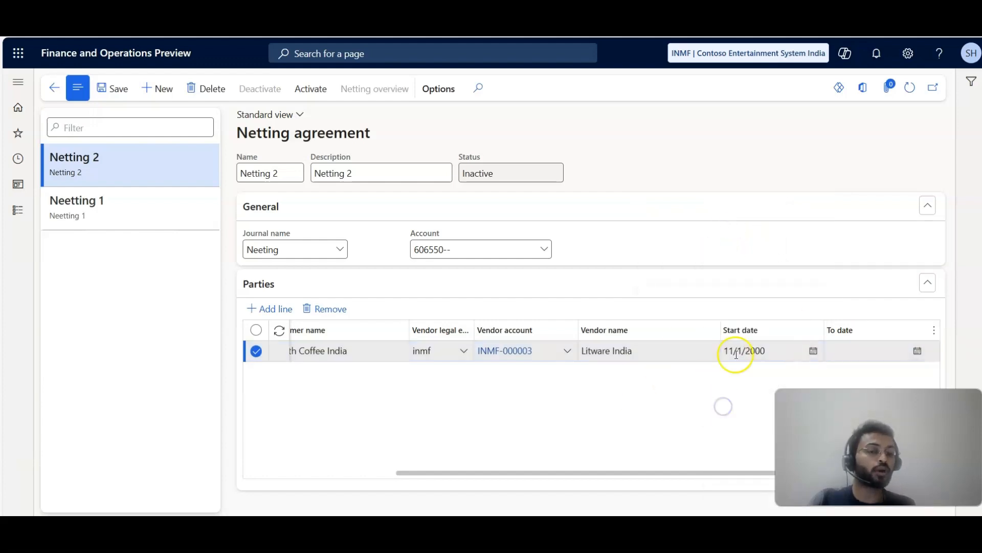
pyautogui.click(118, 84)
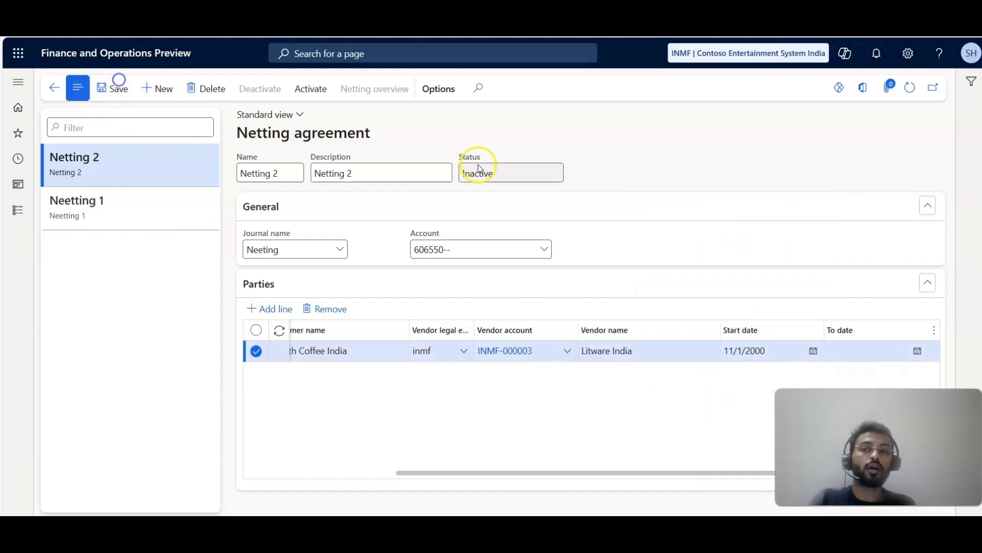
pyautogui.click(313, 88)
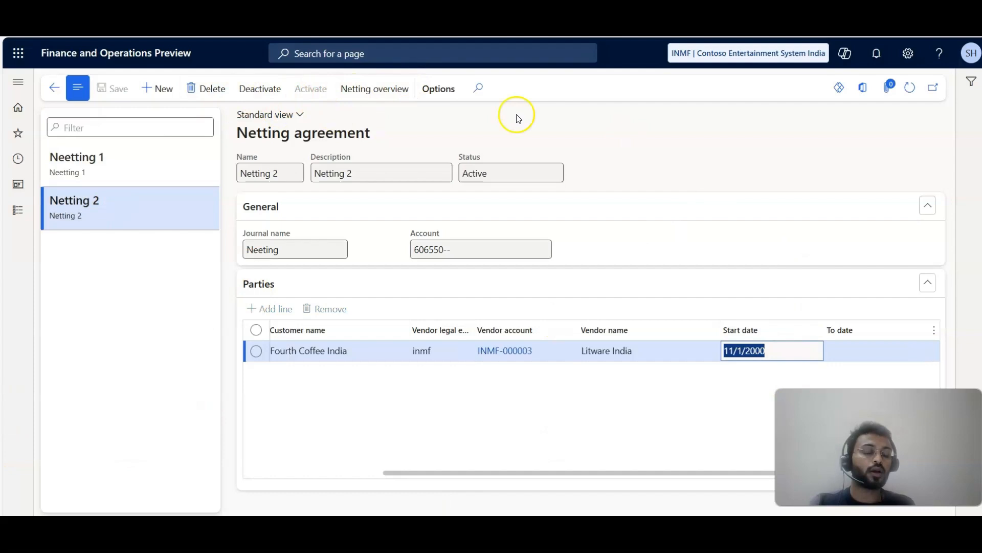
# - Examine the open customer and vendor balances in the netting overview of Netting 2 and return to the agreement
pyautogui.click(371, 90)
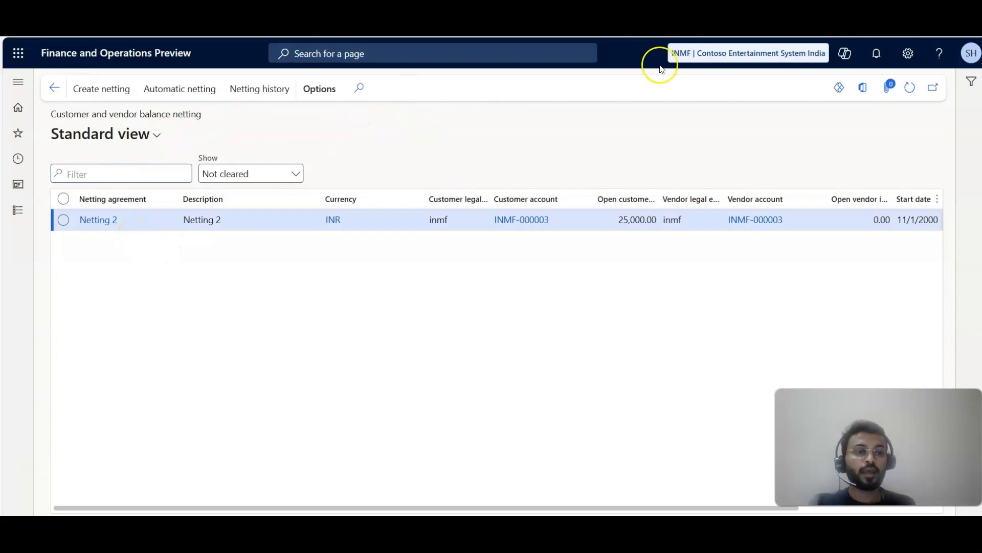
pyautogui.moveTo(649, 507); pyautogui.dragTo(792, 506)
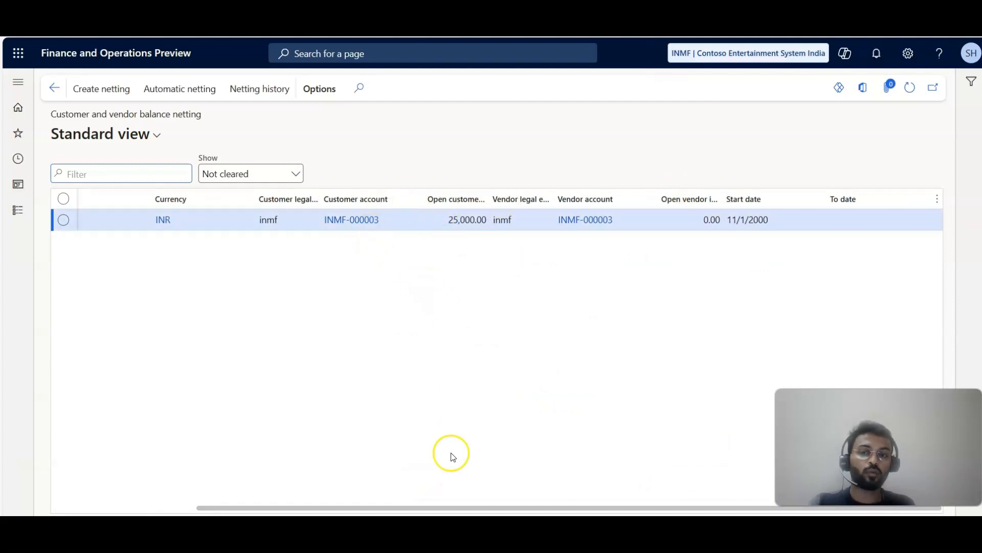
pyautogui.moveTo(458, 507); pyautogui.dragTo(458, 506)
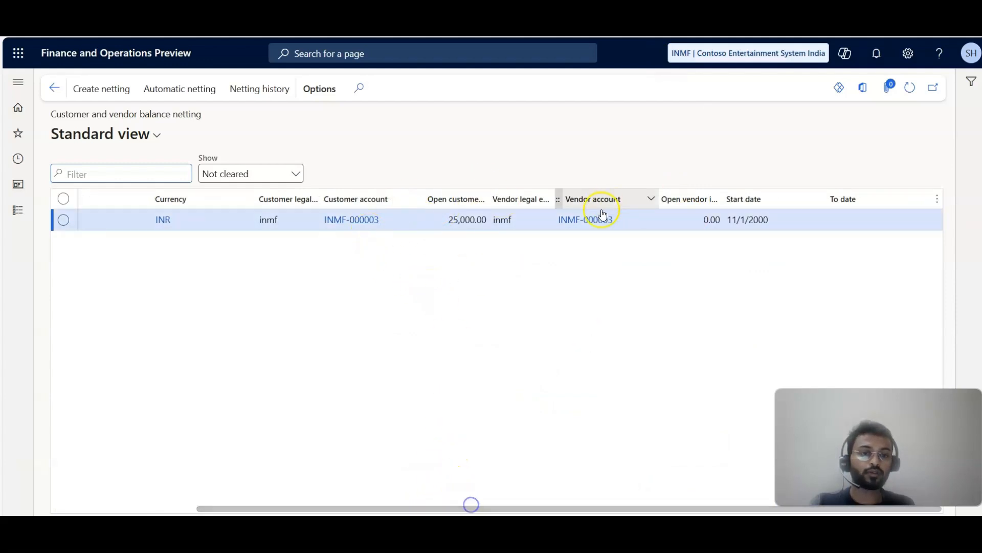
pyautogui.moveTo(457, 506); pyautogui.dragTo(107, 441)
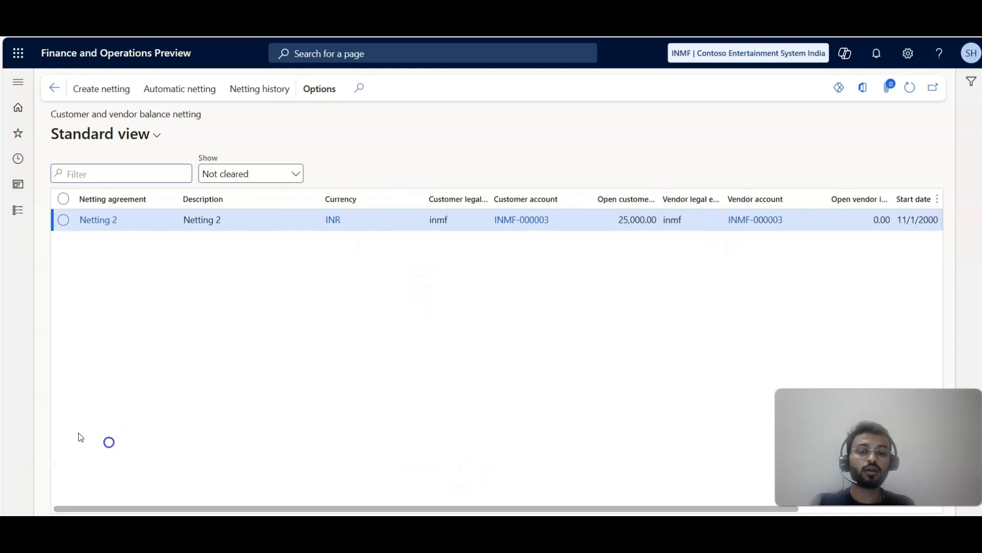
pyautogui.click(56, 93)
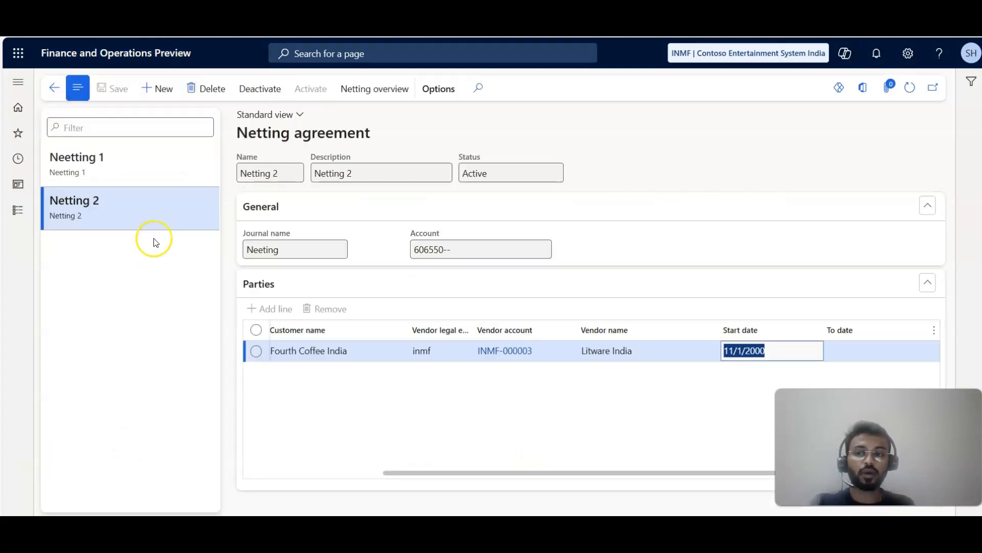
# - Open the Neetting 1 agreement and copy the vendor account from its party line
pyautogui.click(141, 185)
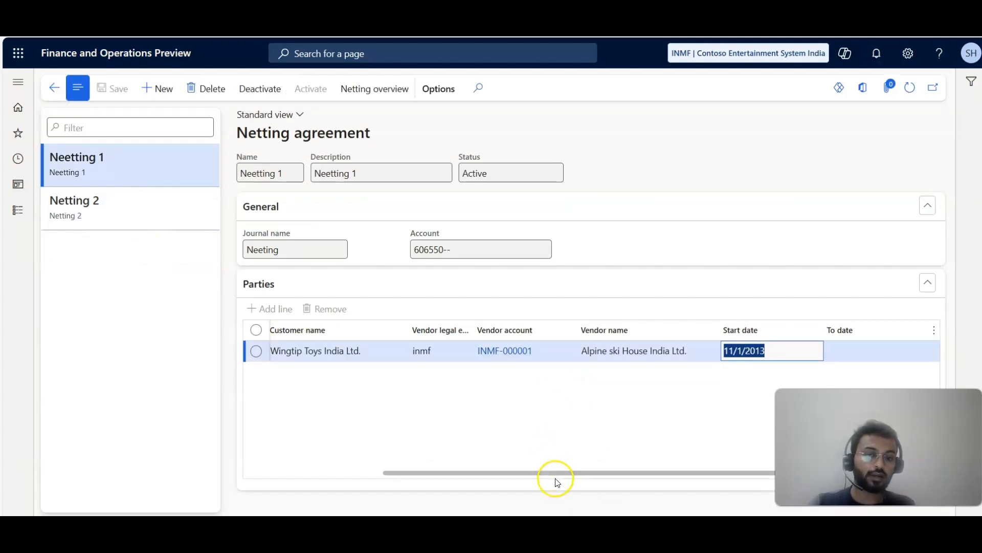
pyautogui.click(599, 474)
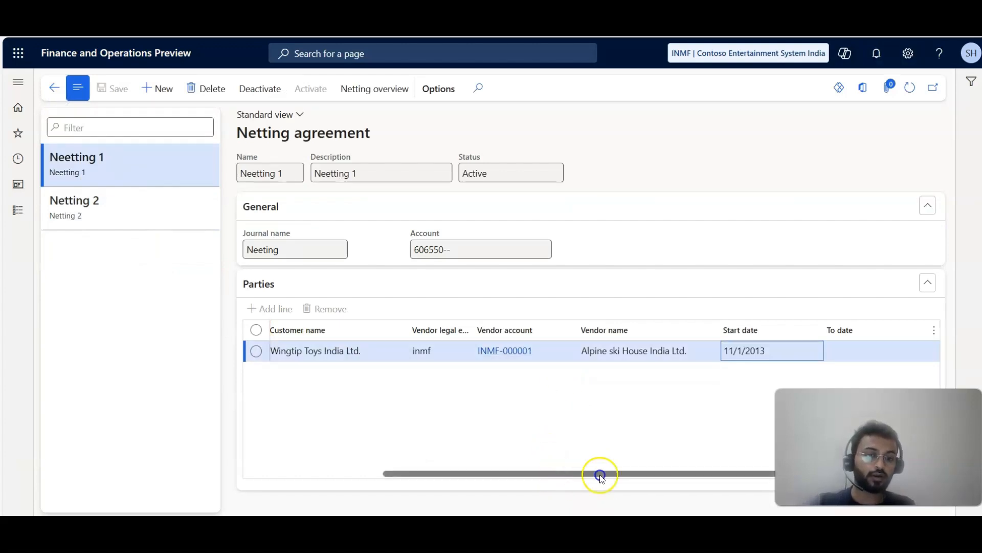
pyautogui.click(541, 358)
pyautogui.hotkey('ctrl', 'c')
# - Deactivate Netting 2 to replace its vendor with the copied Alpine ski House India Ltd. account, and reactivate the agreement
pyautogui.click(132, 229)
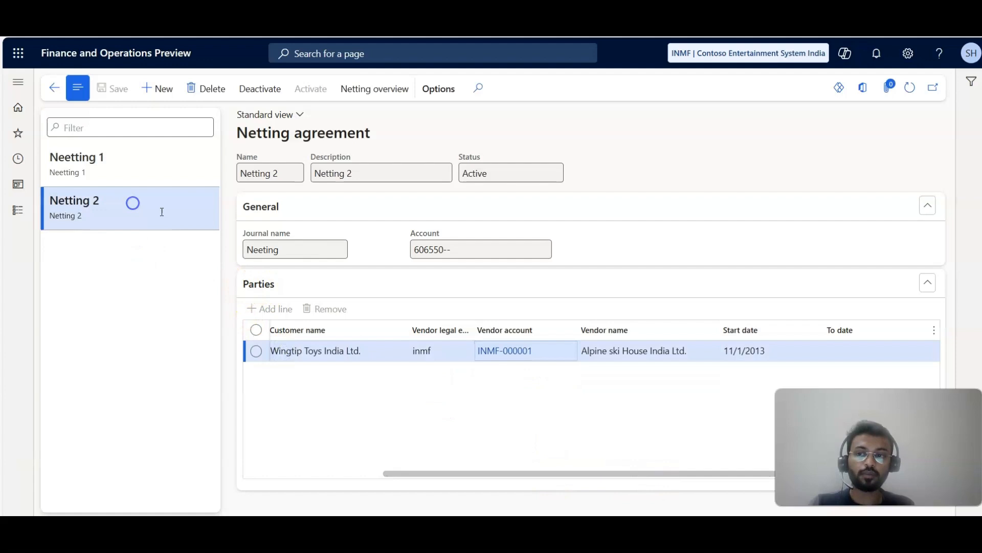
pyautogui.click(584, 362)
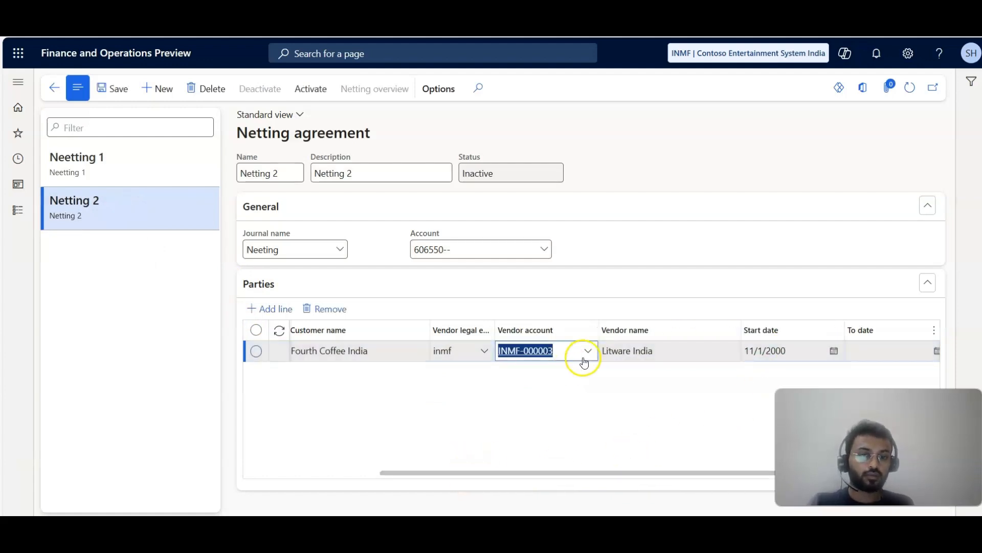
pyautogui.hotkey('ctrl', 'v')
pyautogui.press('Tab')
pyautogui.press('Tab')
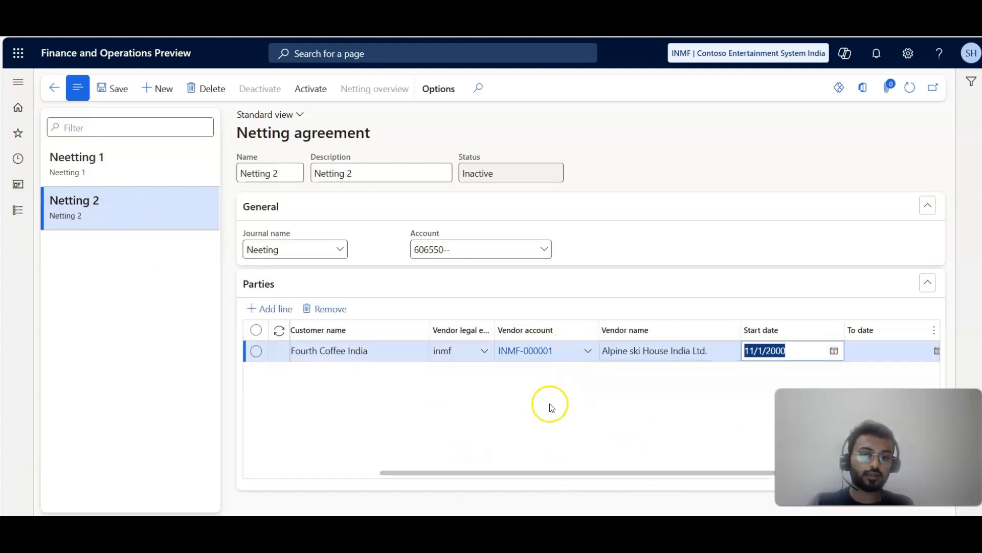
pyautogui.press('Tab')
pyautogui.press('Tab')
pyautogui.click(310, 92)
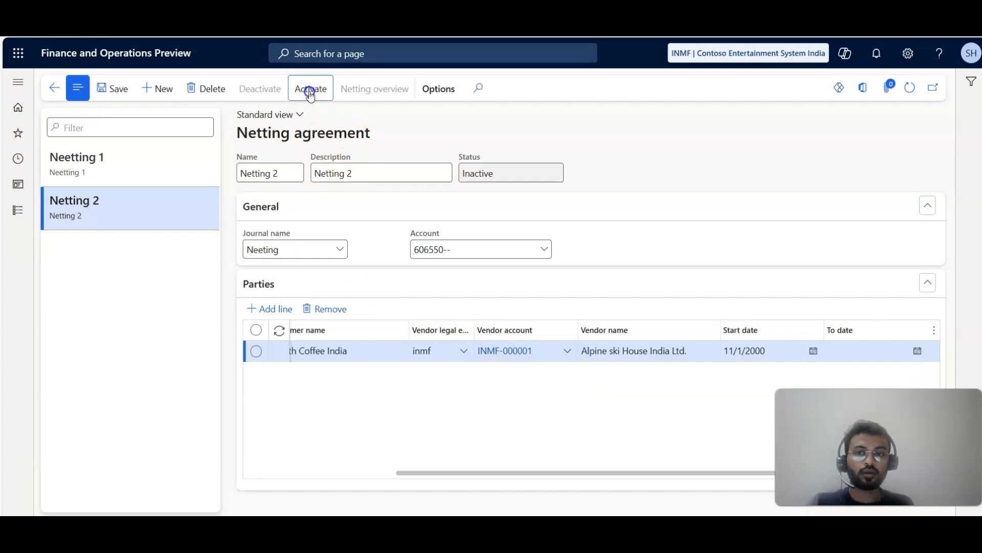
# - Open the netting overview of Netting 2 again and compare the open customer and vendor invoice amounts
pyautogui.click(367, 88)
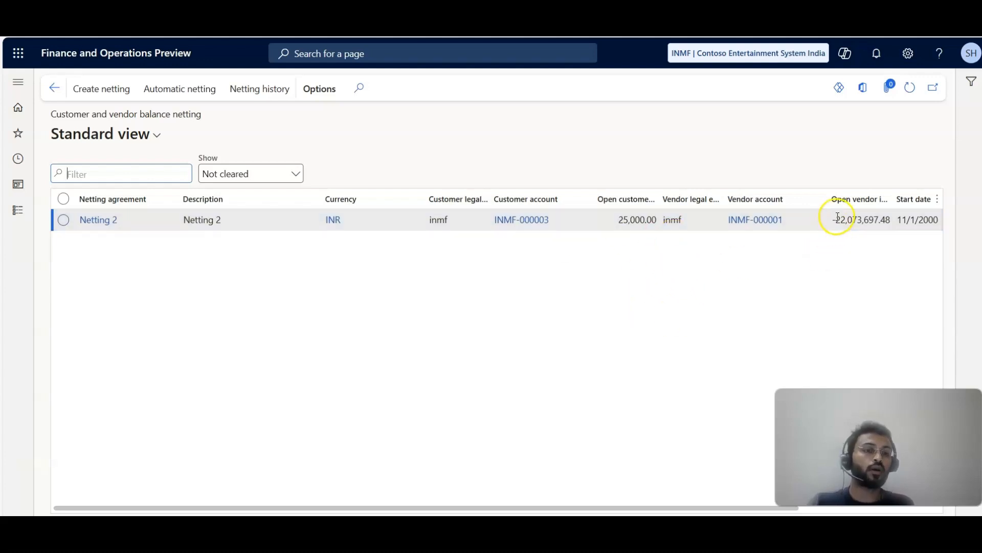
pyautogui.click(598, 228)
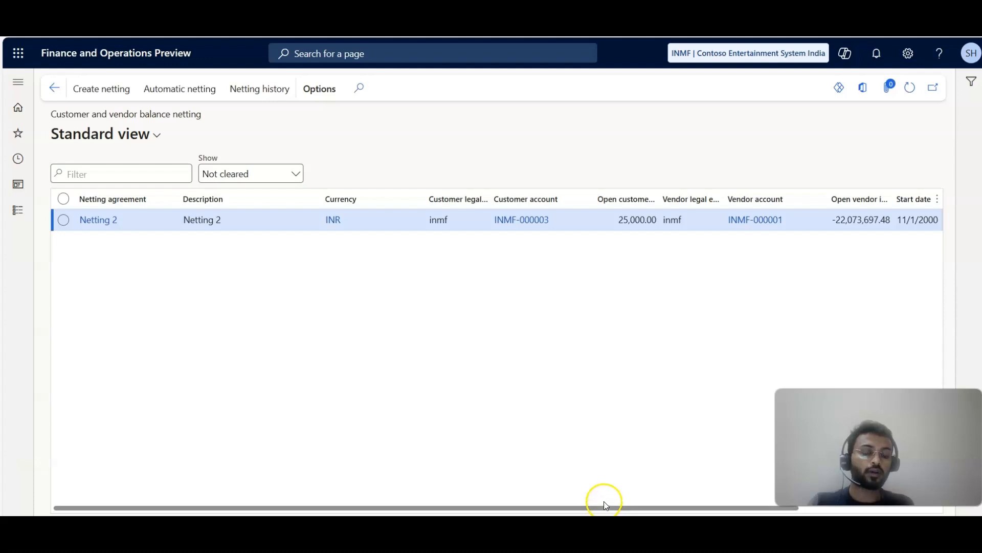
pyautogui.moveTo(604, 508); pyautogui.dragTo(820, 511)
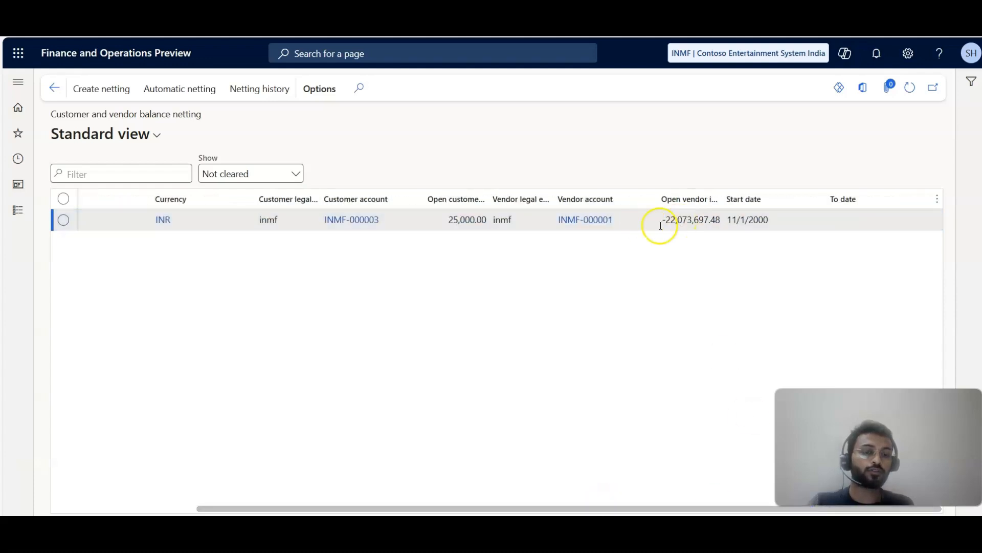
pyautogui.moveTo(500, 509); pyautogui.dragTo(358, 508)
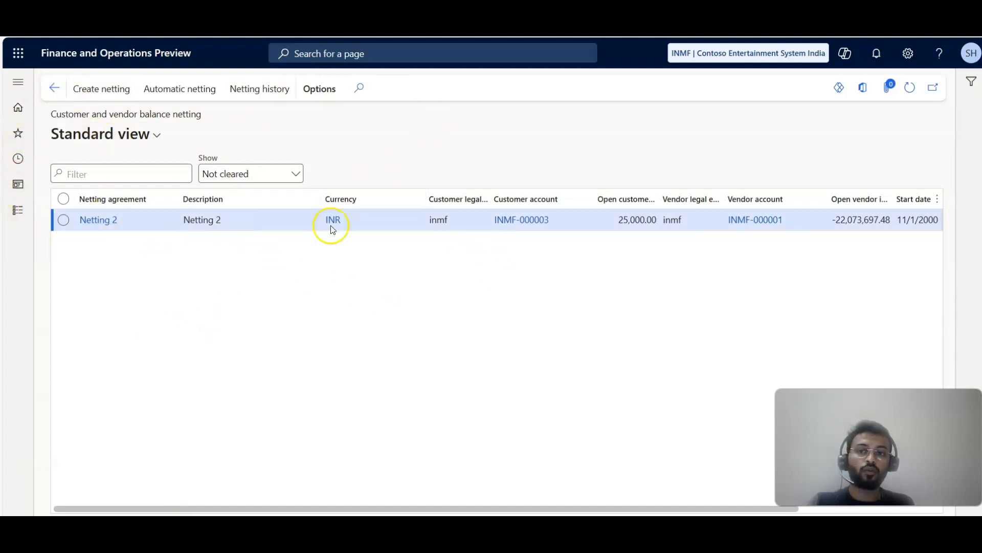
# - Start creating a netting from Netting 2 with the netting posting date 11/9/2024
pyautogui.click(93, 91)
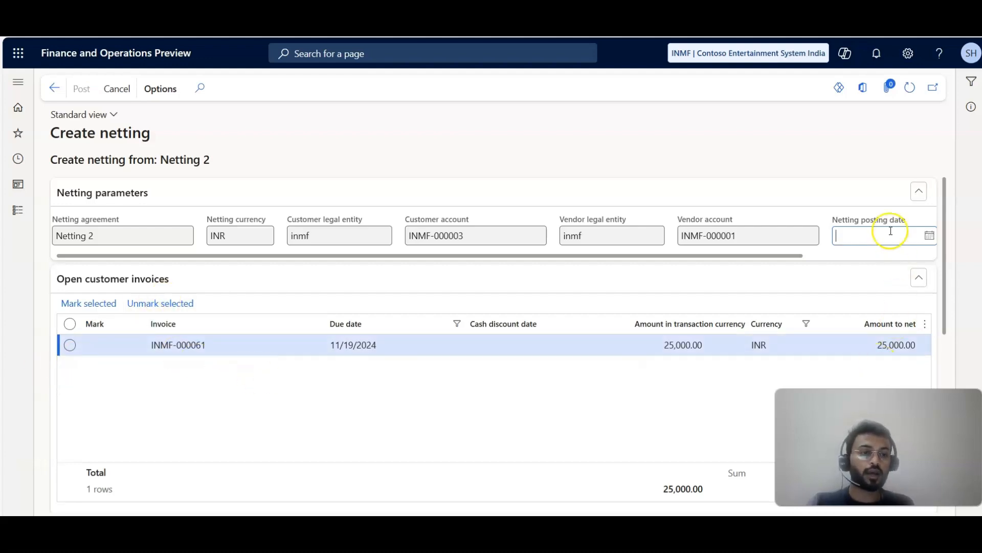
pyautogui.write('11/9/2024')
pyautogui.press('Tab')
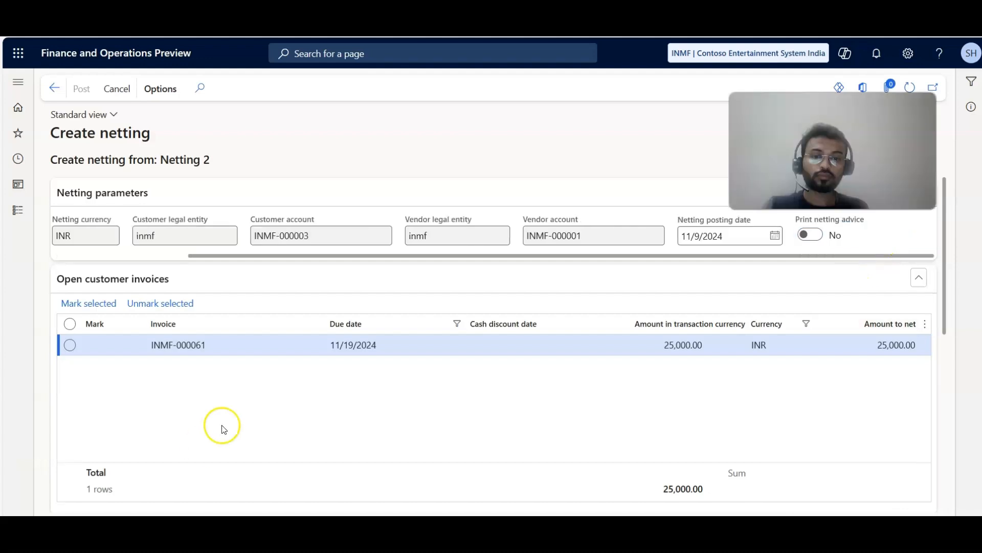
# - Mark the open customer invoice due 11/19/2024 for netting and bring up the open vendor invoices
pyautogui.scroll(-3, 224, 429)
pyautogui.scroll(3, 68, 235)
pyautogui.click(69, 345)
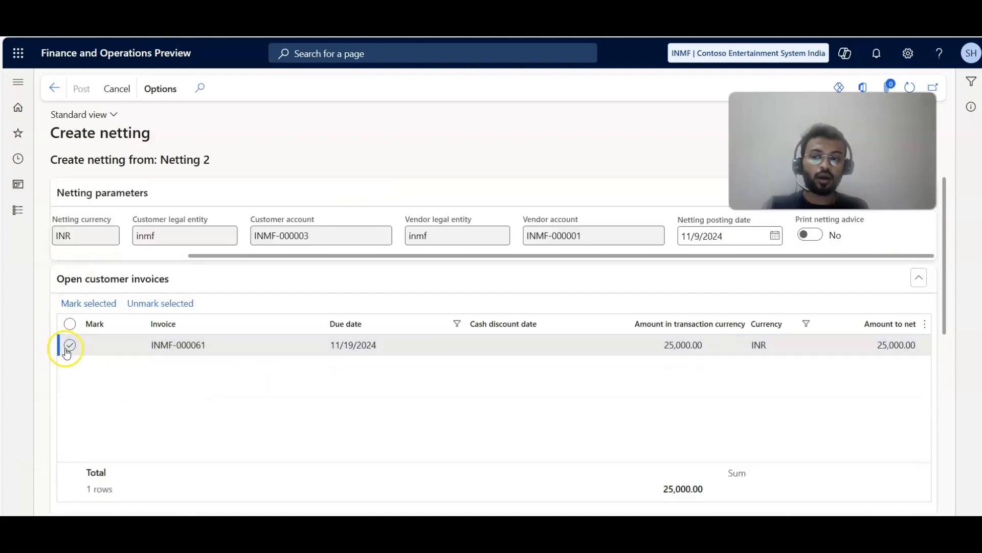
pyautogui.click(82, 303)
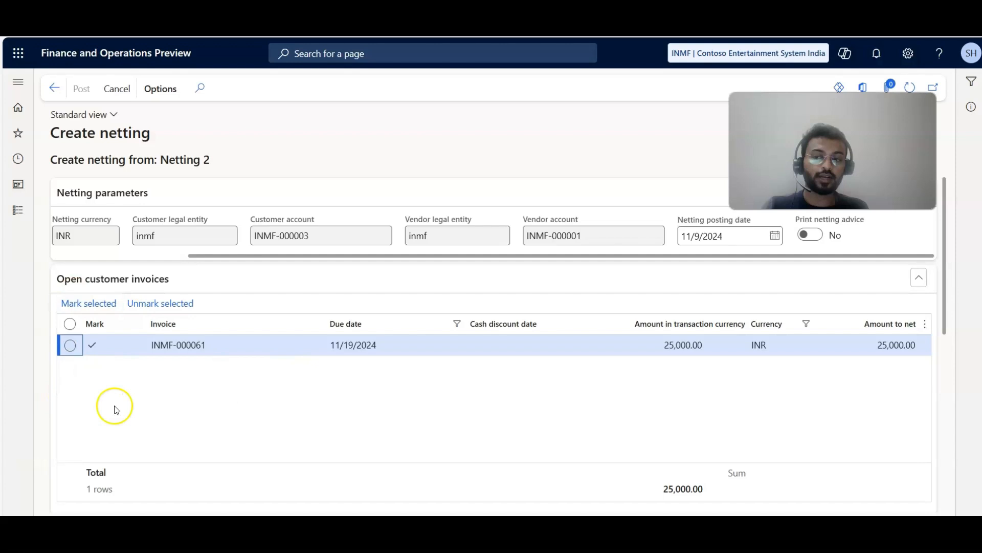
pyautogui.scroll(-3, 151, 394)
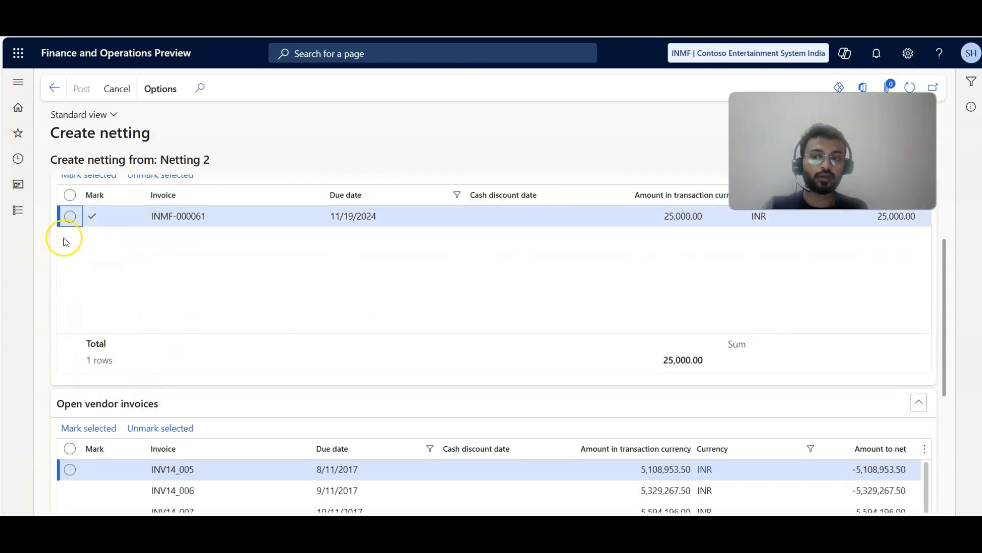
# - Unmark the open customer invoice due 11/19/2024 and mark it for netting again
pyautogui.scroll(3, 149, 305)
pyautogui.click(149, 302)
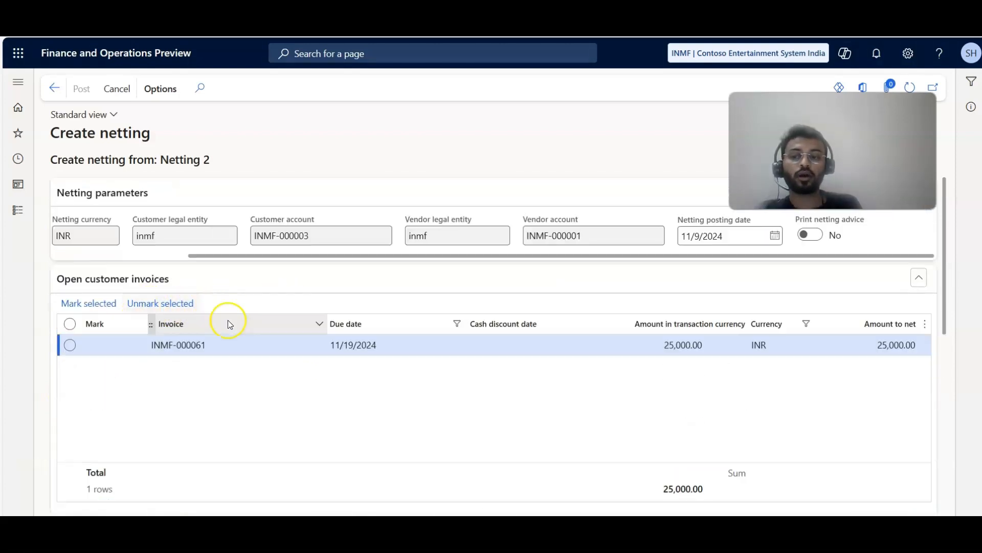
pyautogui.click(71, 346)
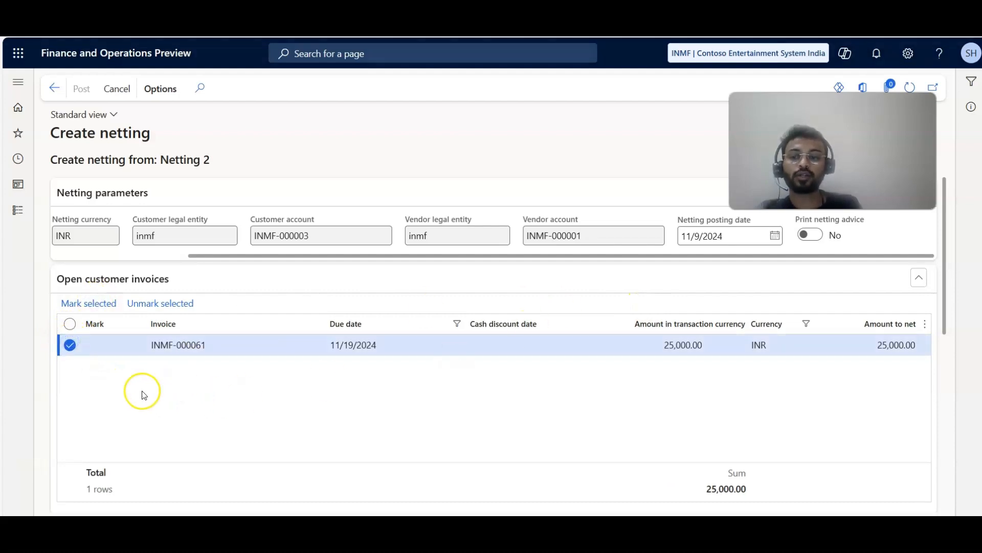
pyautogui.click(94, 305)
pyautogui.scroll(-2, 132, 399)
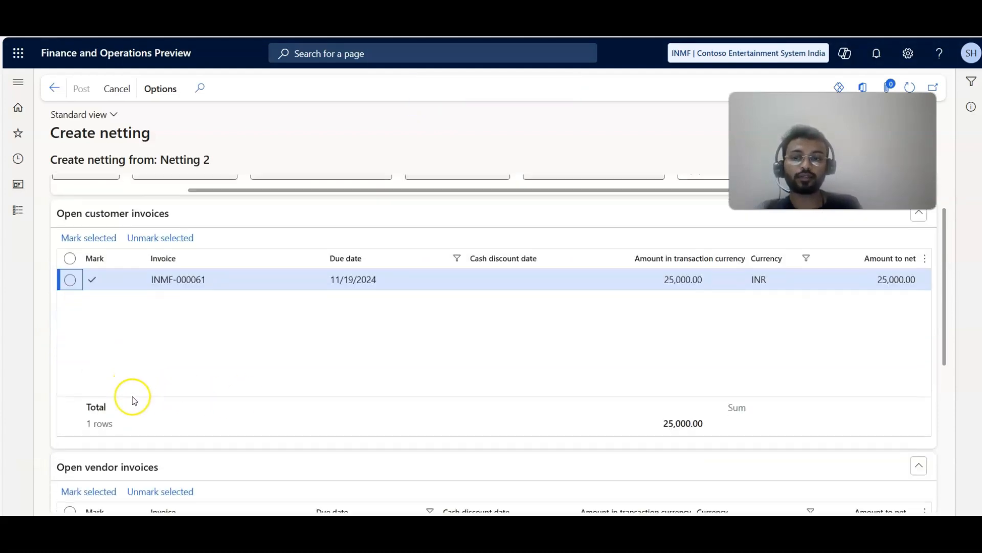
pyautogui.scroll(1, 681, 391)
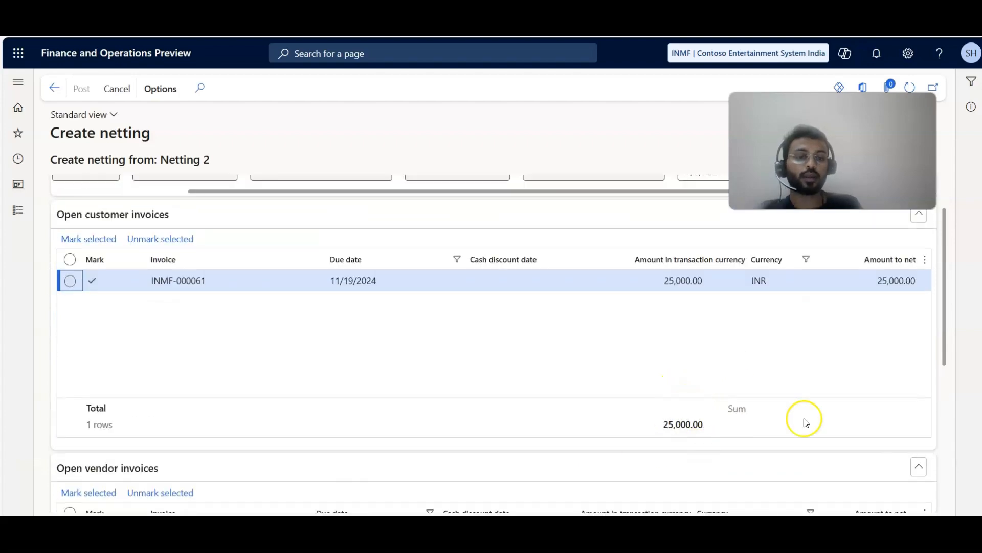
# - Mark the 25,000.00 INR open vendor invoice due 12/20/2017 for netting
pyautogui.scroll(-3, 803, 419)
pyautogui.scroll(-1, 767, 345)
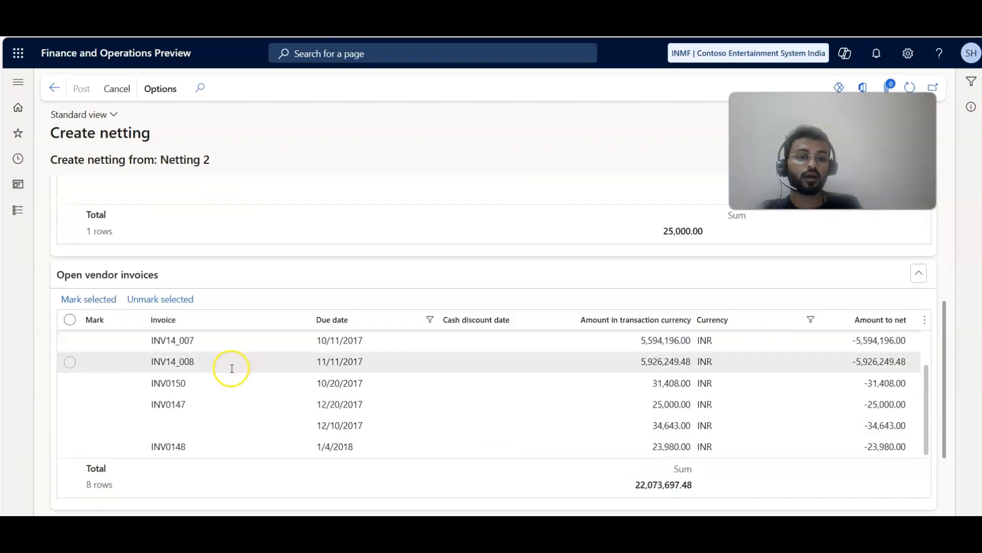
pyautogui.scroll(4, 621, 219)
pyautogui.scroll(-4, 640, 377)
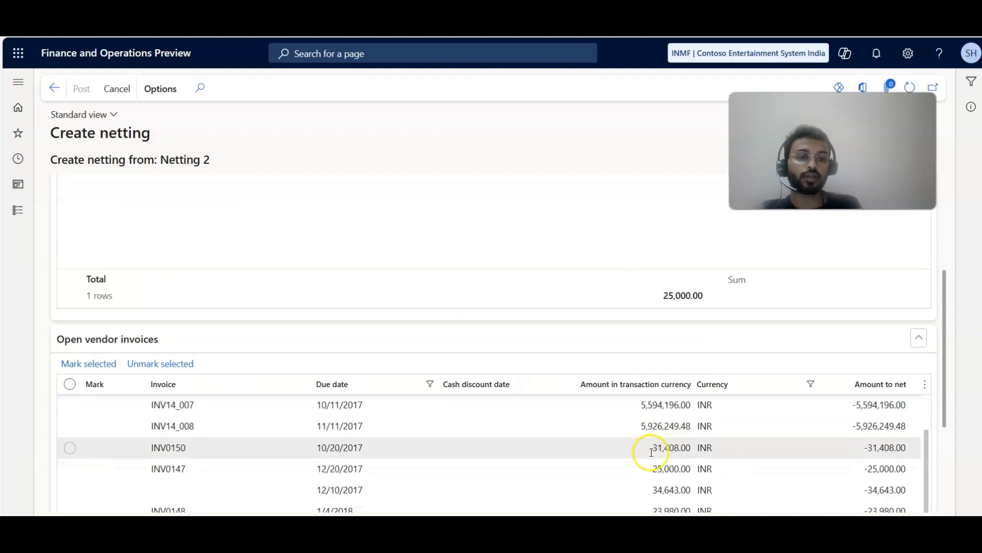
pyautogui.scroll(-1, 880, 455)
pyautogui.scroll(1, 845, 445)
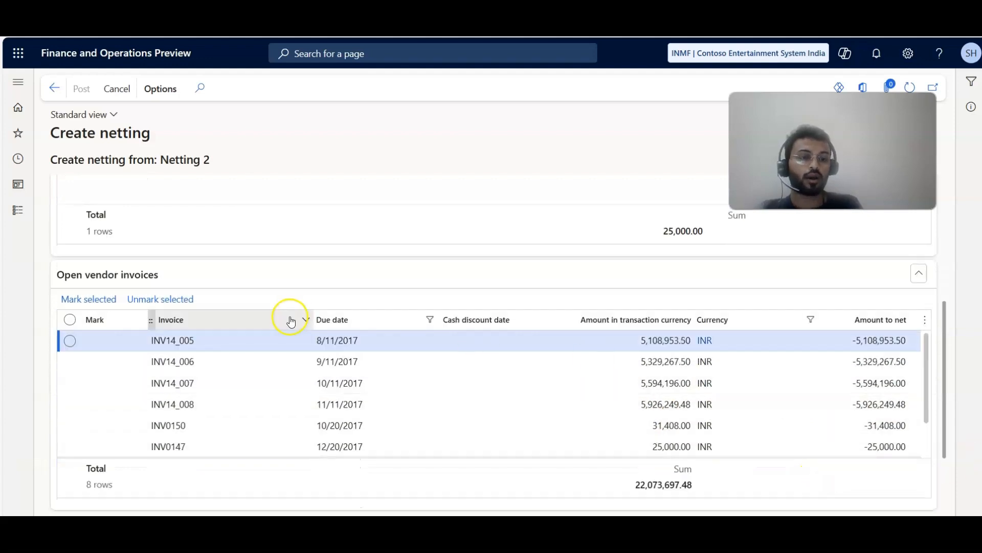
pyautogui.click(81, 340)
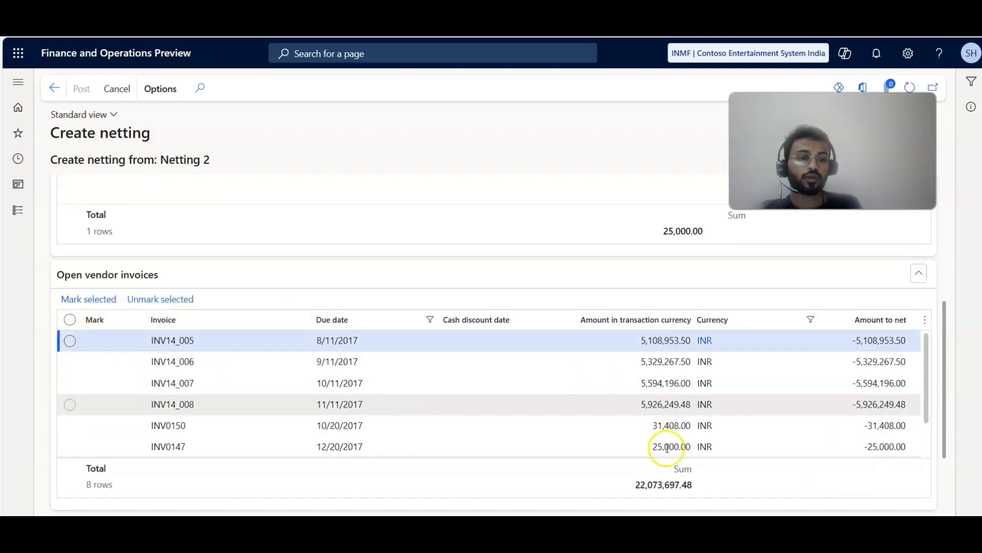
pyautogui.click(888, 446)
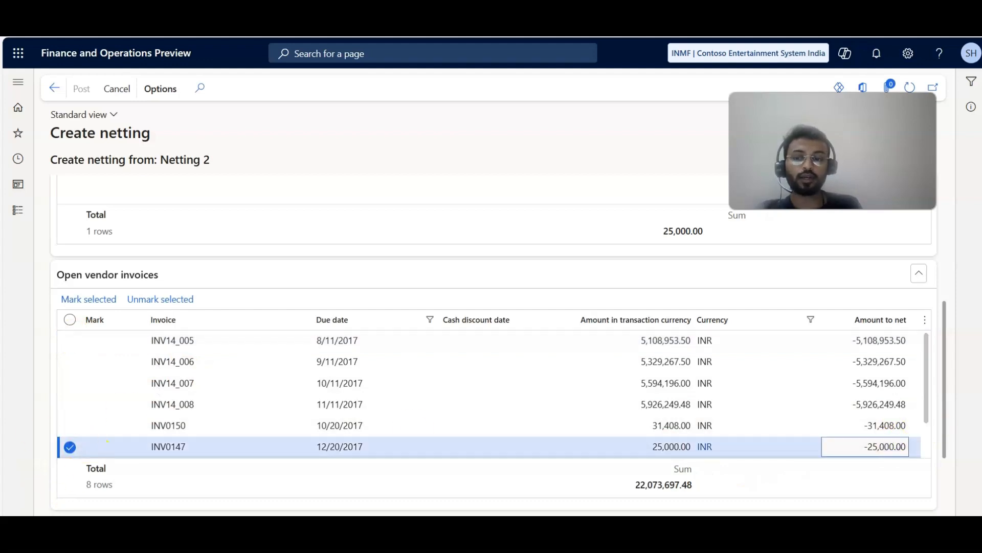
pyautogui.click(97, 302)
pyautogui.scroll(5, 104, 439)
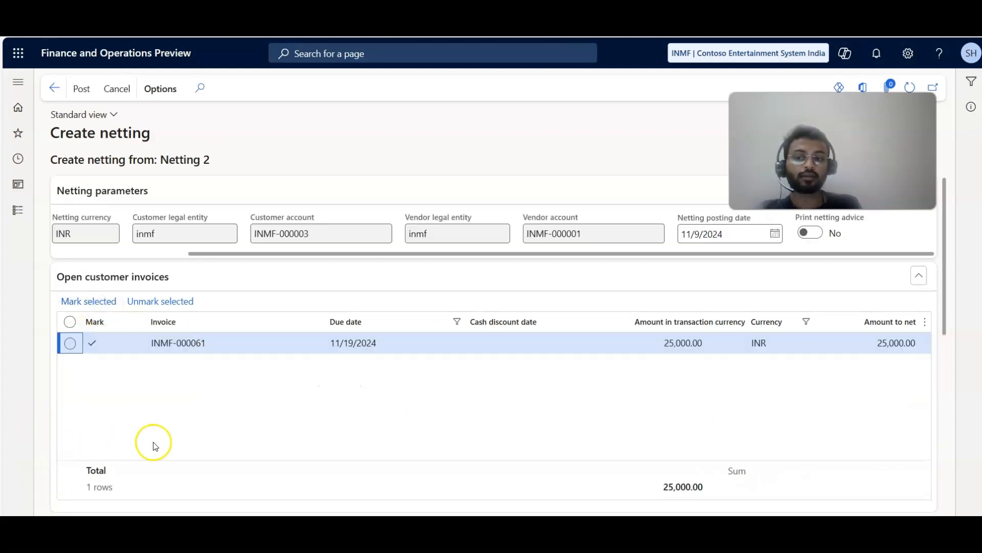
# - Examine the netting total's estimated customer and vendor totals and the estimated balances after netting in accounting and reporting currency
pyautogui.scroll(-3, 205, 427)
pyautogui.scroll(-1, 460, 474)
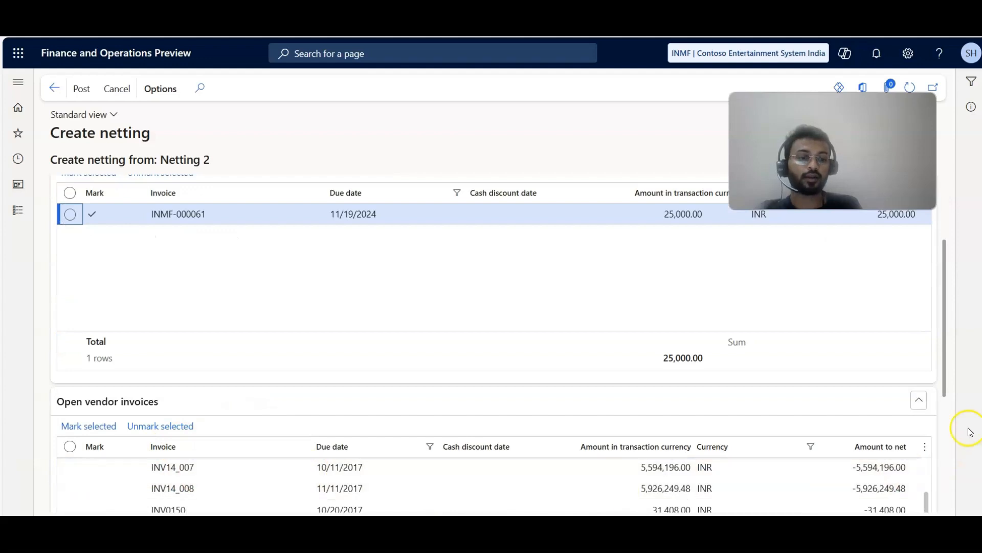
pyautogui.scroll(-5, 143, 410)
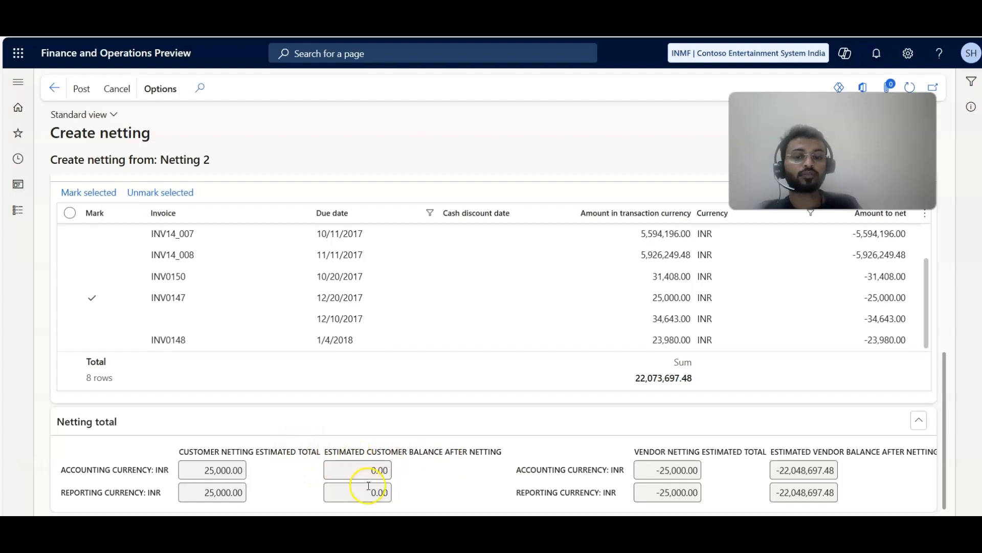
pyautogui.moveTo(364, 484); pyautogui.dragTo(431, 485)
pyautogui.moveTo(366, 474); pyautogui.dragTo(480, 474)
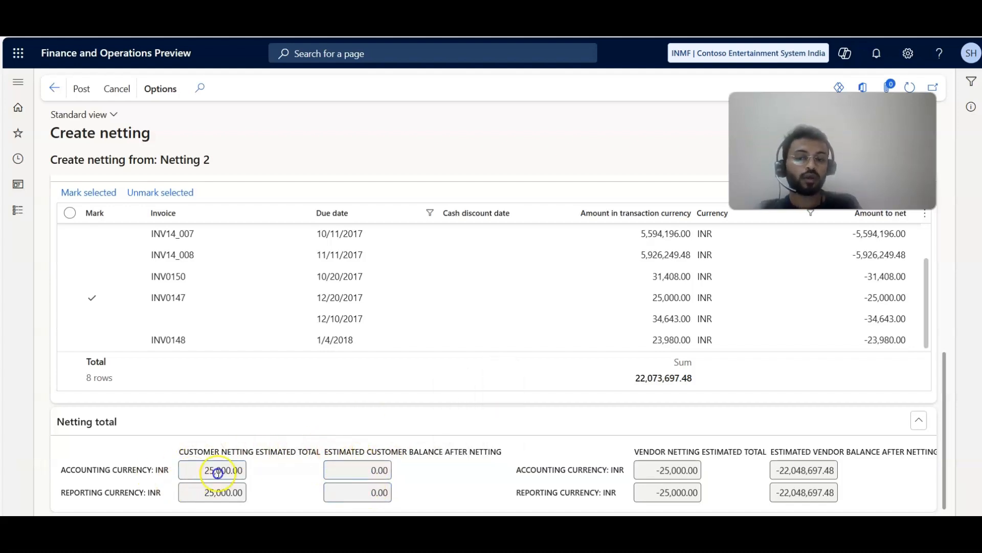
pyautogui.moveTo(207, 469); pyautogui.dragTo(386, 477)
pyautogui.doubleClick(231, 490)
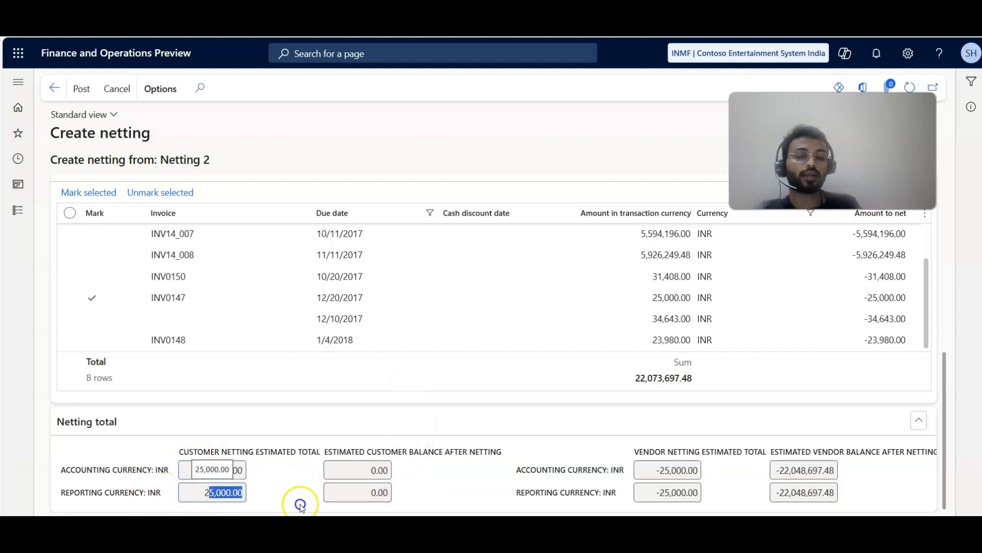
pyautogui.moveTo(636, 468); pyautogui.dragTo(794, 469)
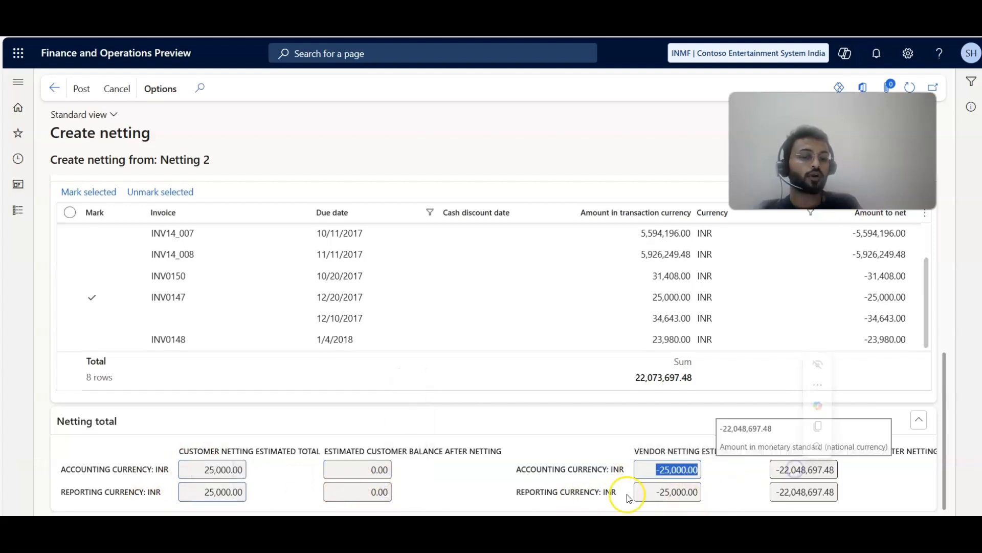
pyautogui.moveTo(625, 489); pyautogui.dragTo(787, 506)
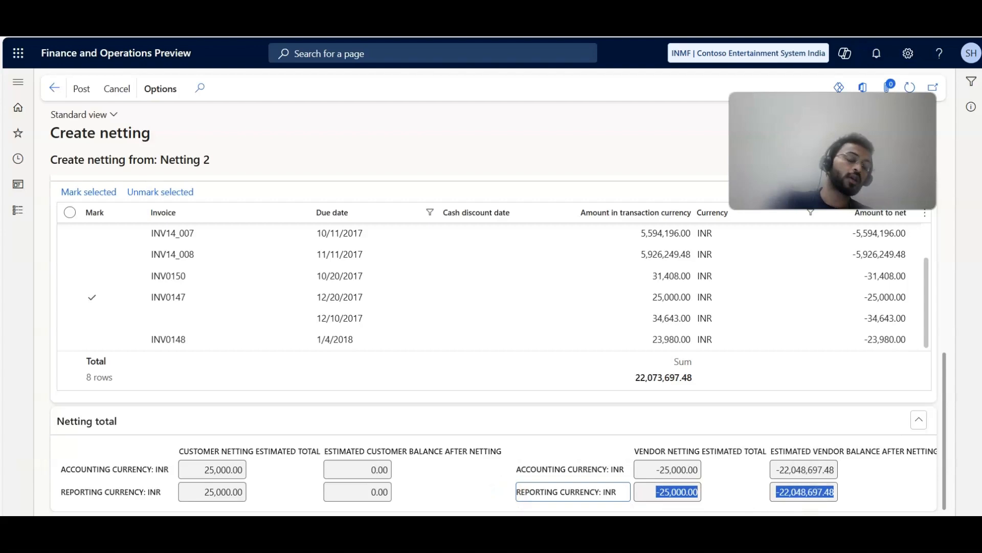
pyautogui.moveTo(773, 468); pyautogui.dragTo(846, 471)
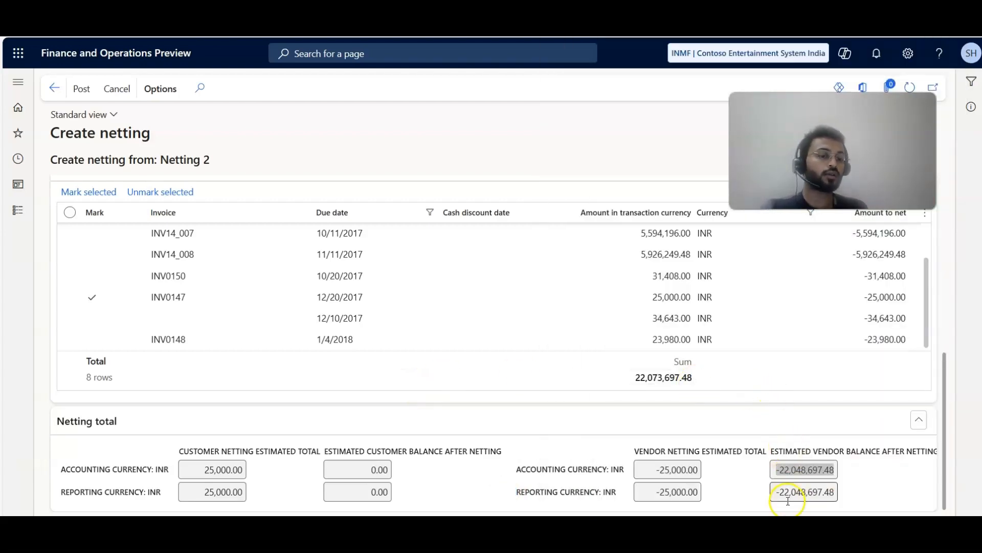
pyautogui.scroll(3, 656, 448)
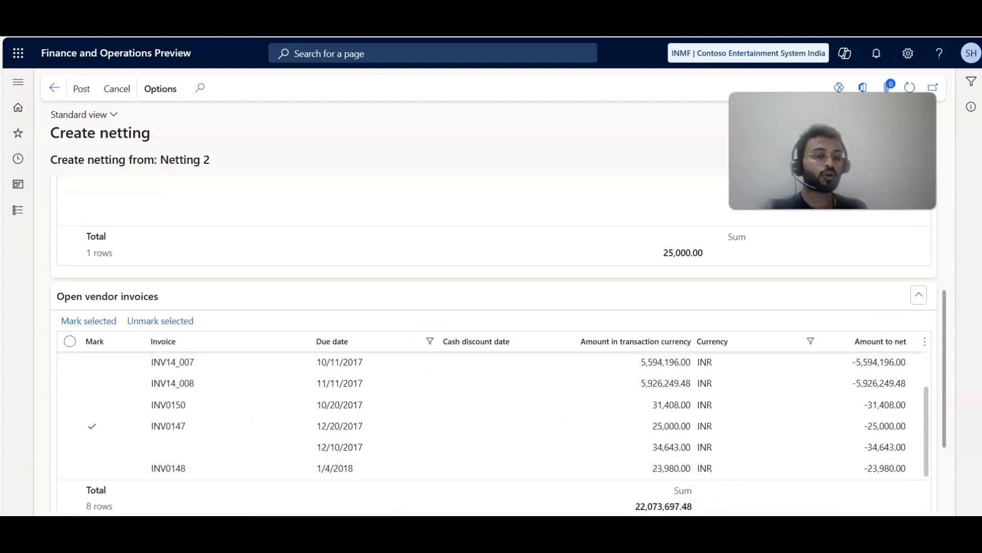
pyautogui.scroll(-3, 944, 437)
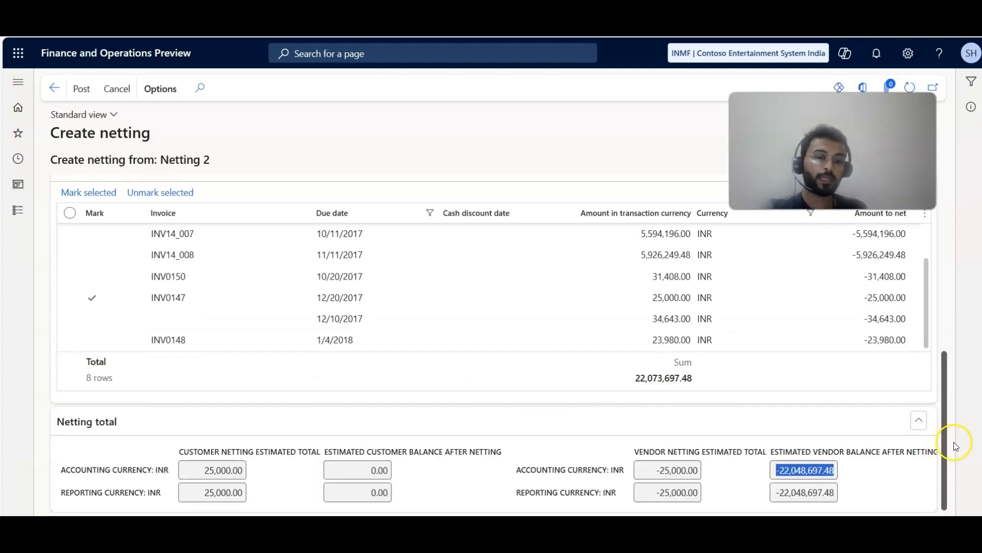
pyautogui.scroll(4, 952, 430)
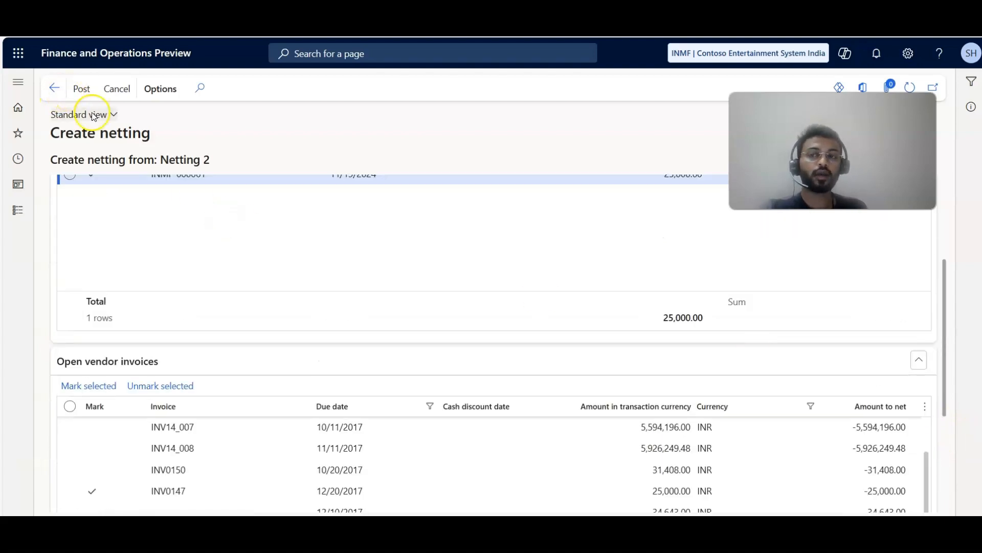
# - Post the netting, and open the netting history to compare its customer and vendor entries
pyautogui.scroll(4, 118, 251)
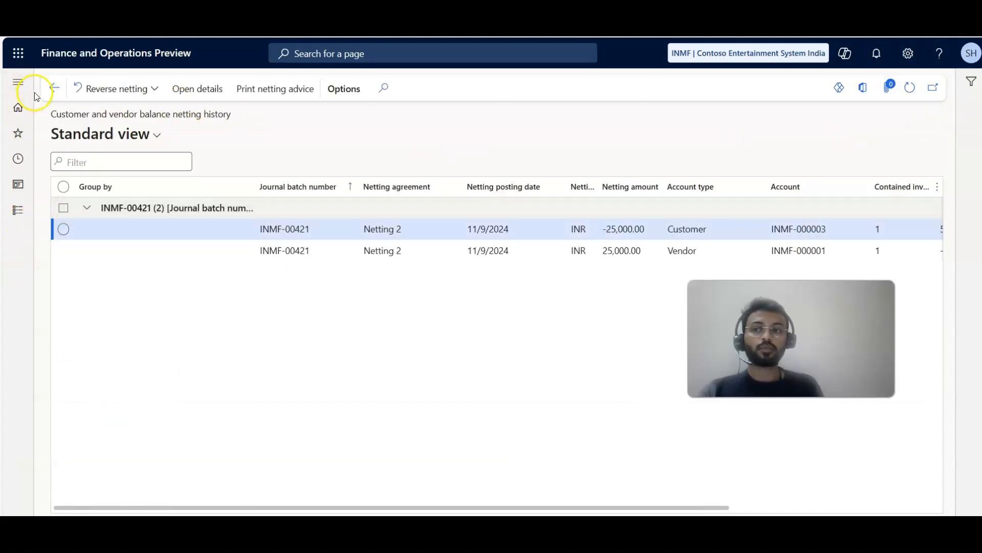
pyautogui.click(53, 88)
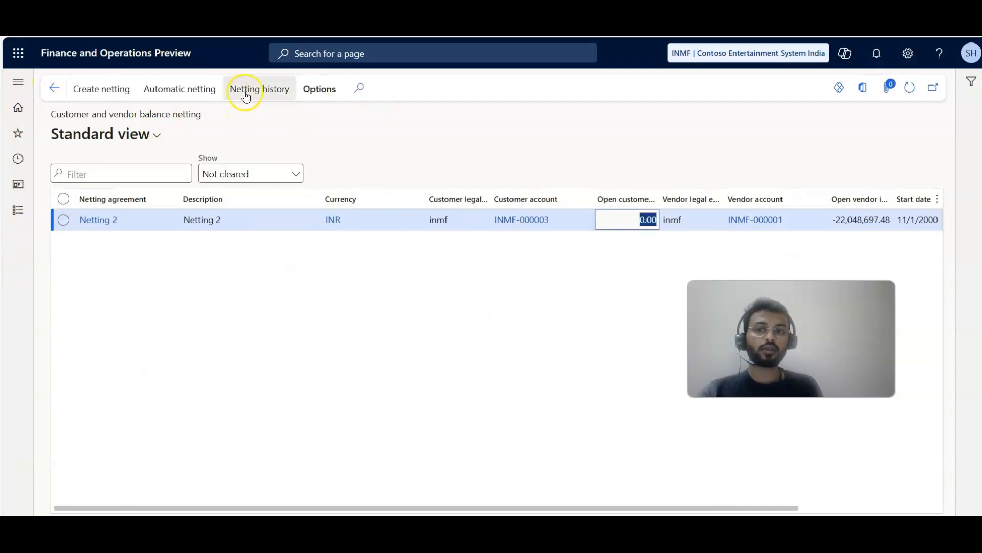
pyautogui.click(246, 91)
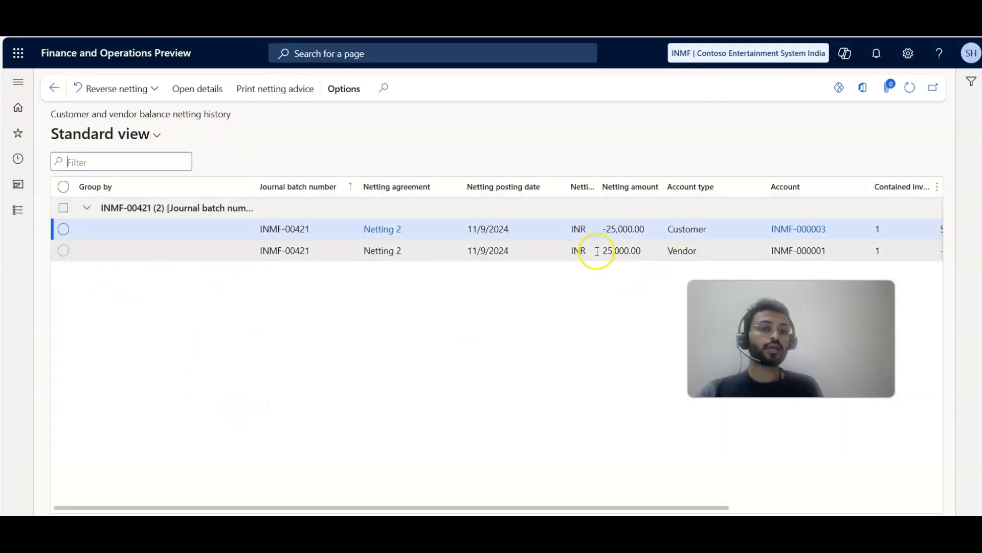
pyautogui.click(635, 251)
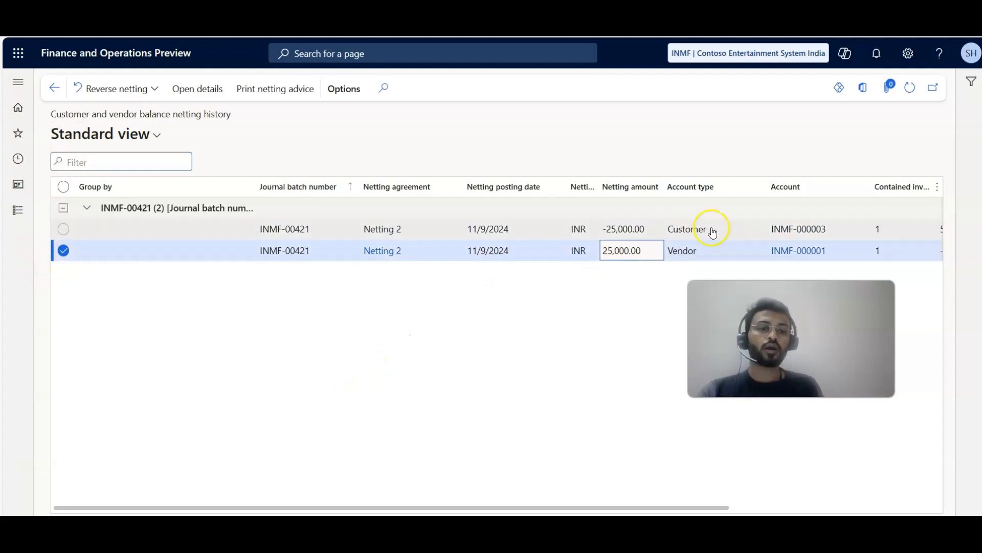
# - View the reversal options for the vendor netting entry, and examine the history's total invoice amounts and statuses
pyautogui.click(119, 91)
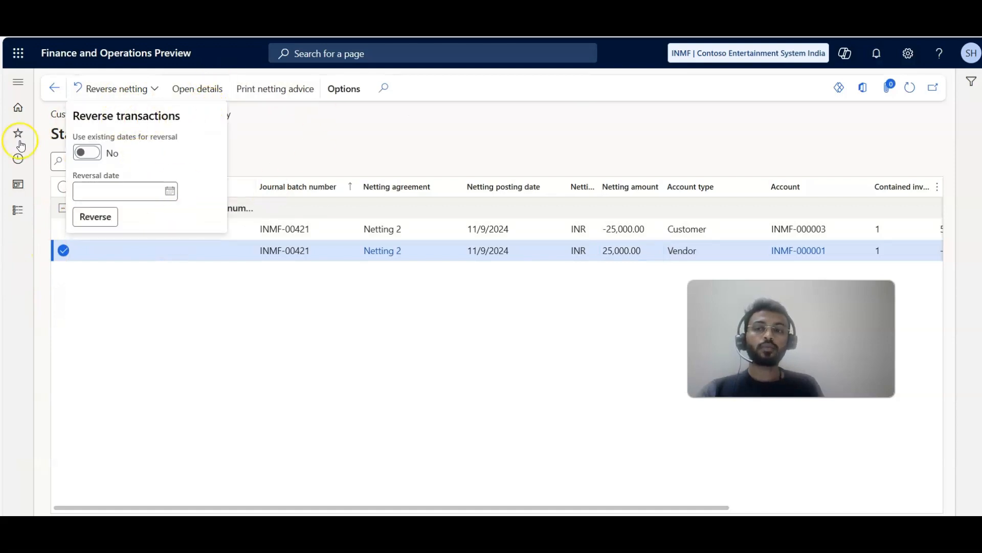
pyautogui.click(91, 218)
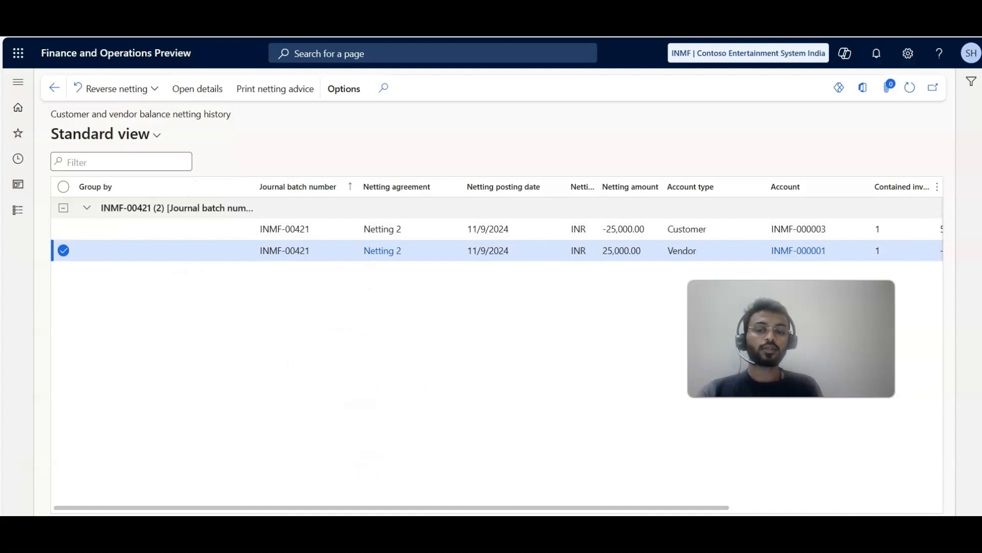
pyautogui.moveTo(374, 507); pyautogui.dragTo(585, 506)
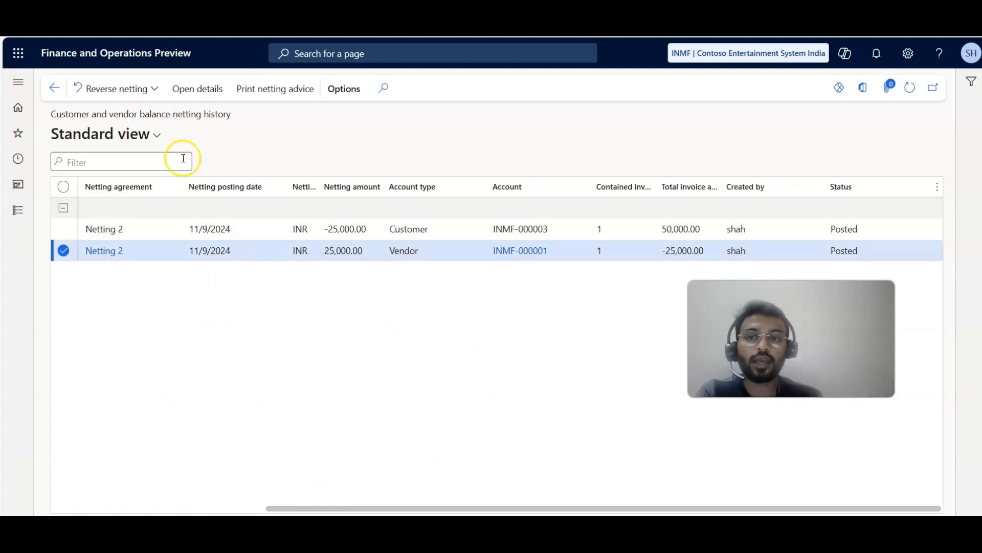
# - Print the netting advice for the selected Netting 2 vendor entry to the screen
pyautogui.click(265, 96)
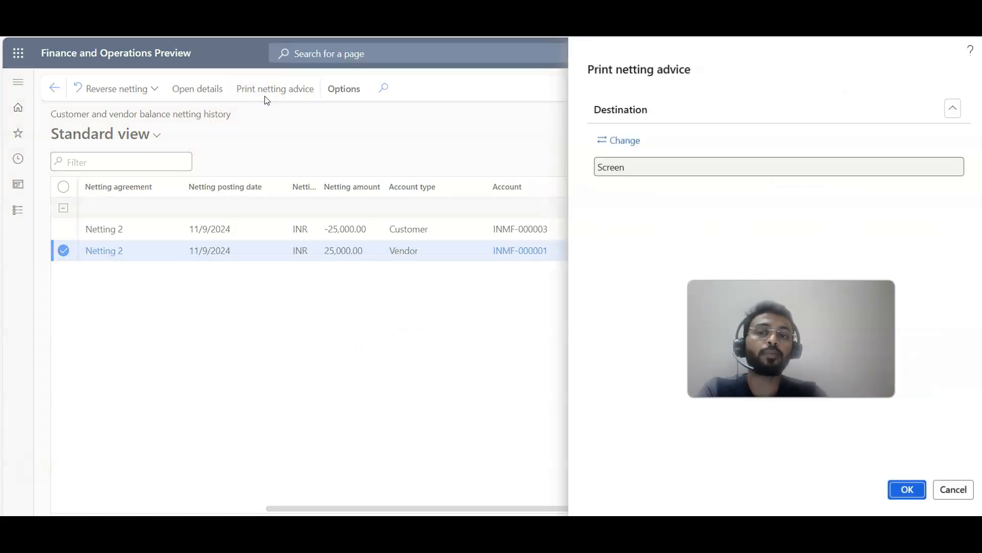
pyautogui.click(907, 489)
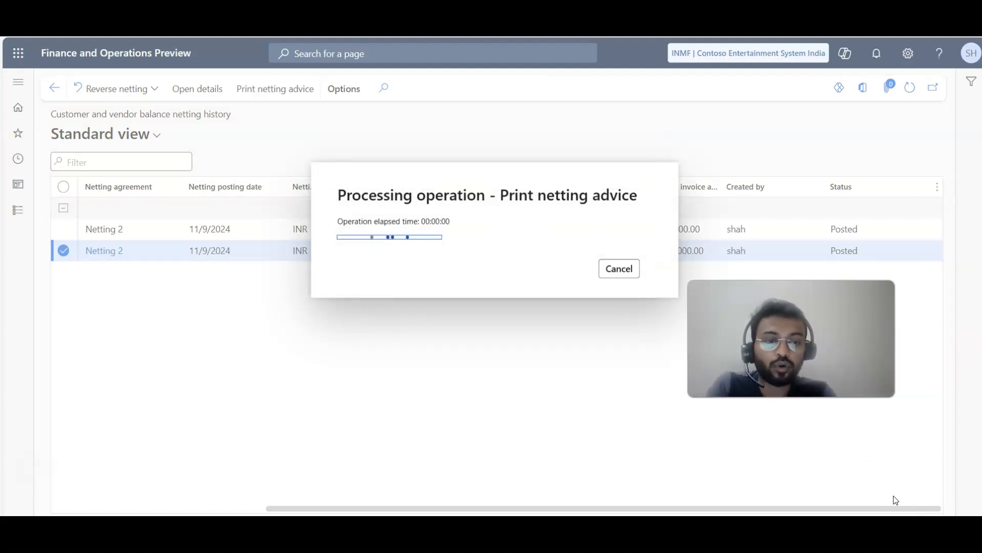
pyautogui.scroll(-1, 259, 307)
pyautogui.scroll(2, 253, 330)
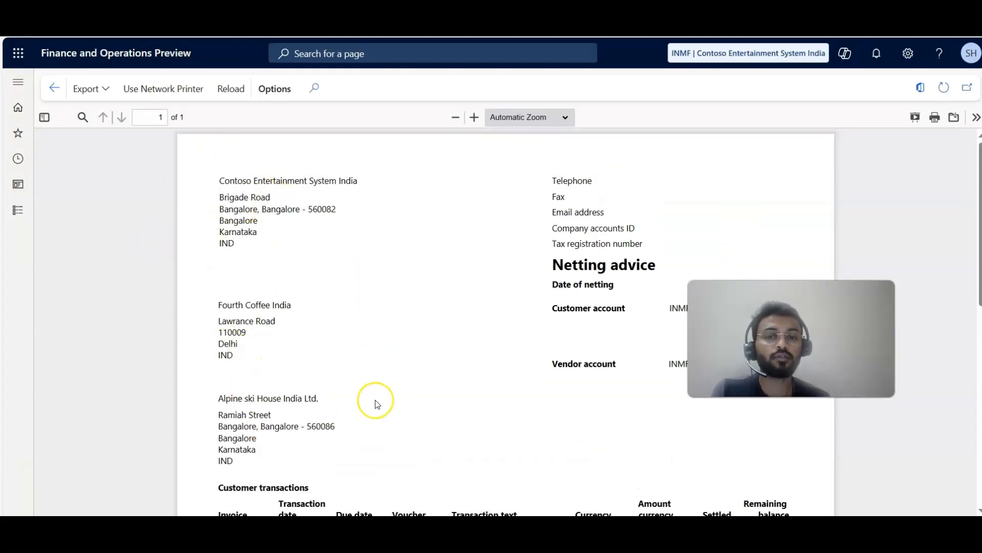
# - Examine the netting advice's customer and vendor transactions, settled amounts, remaining balances and netting amount
pyautogui.scroll(-1, 376, 405)
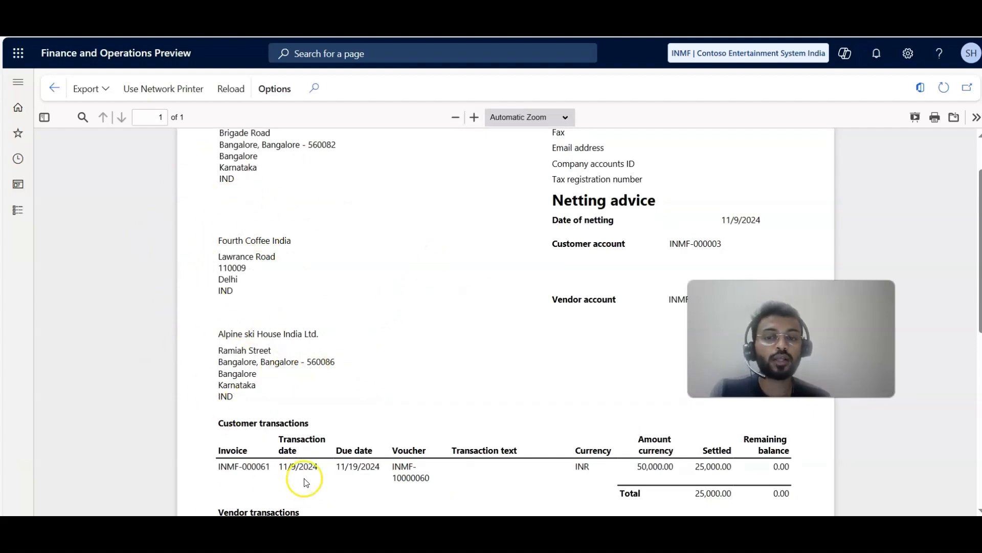
pyautogui.scroll(-3, 307, 483)
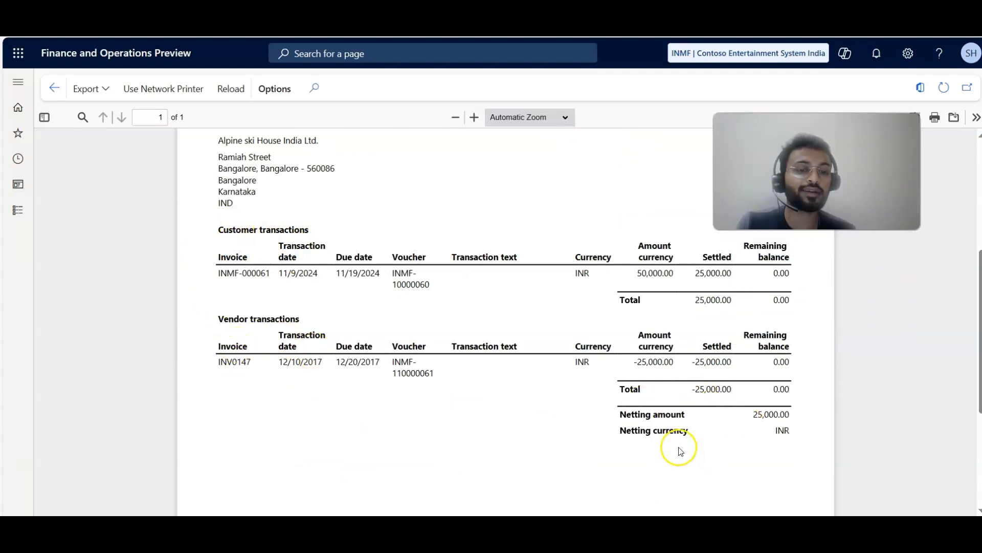
pyautogui.scroll(-1, 718, 374)
pyautogui.scroll(2, 611, 397)
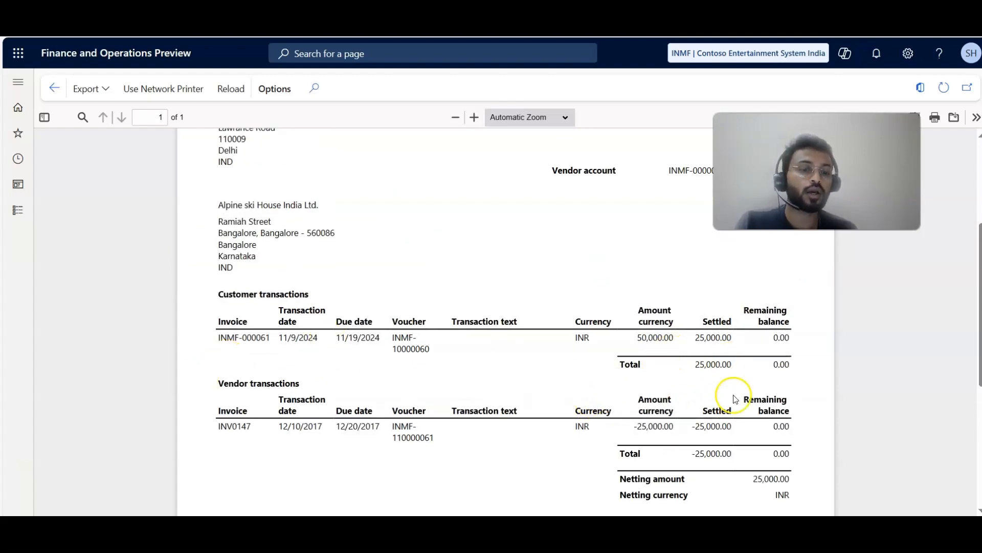
pyautogui.scroll(-1, 735, 398)
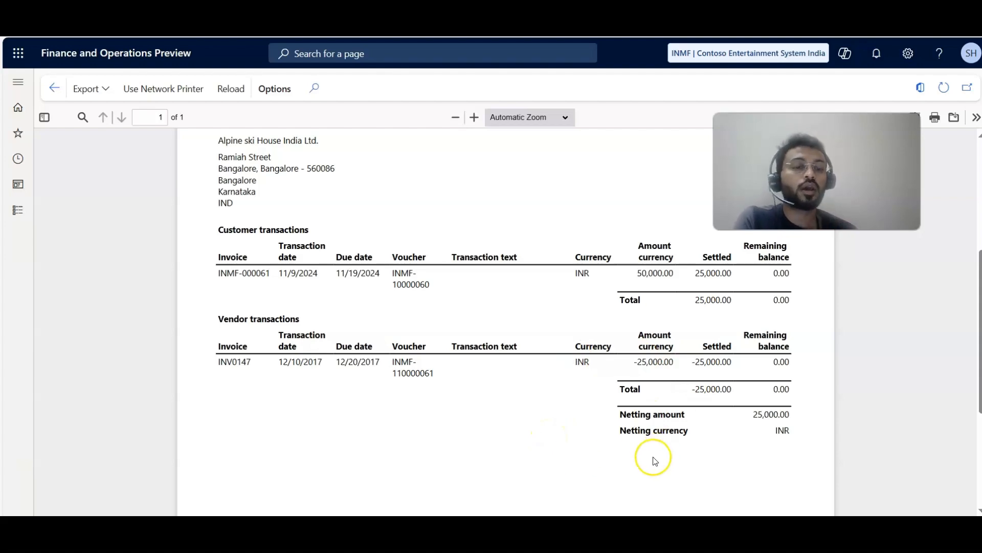
pyautogui.scroll(-1, 614, 435)
pyautogui.scroll(5, 575, 416)
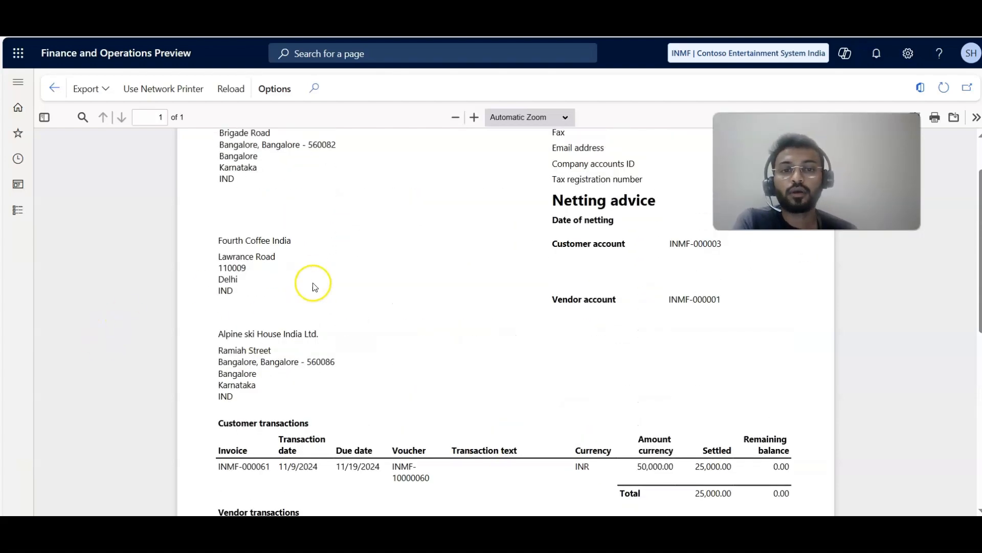
# - Look over the netting advice again, leave it, and reopen the customer and vendor netting history
pyautogui.scroll(2, 443, 336)
pyautogui.scroll(-10, 276, 404)
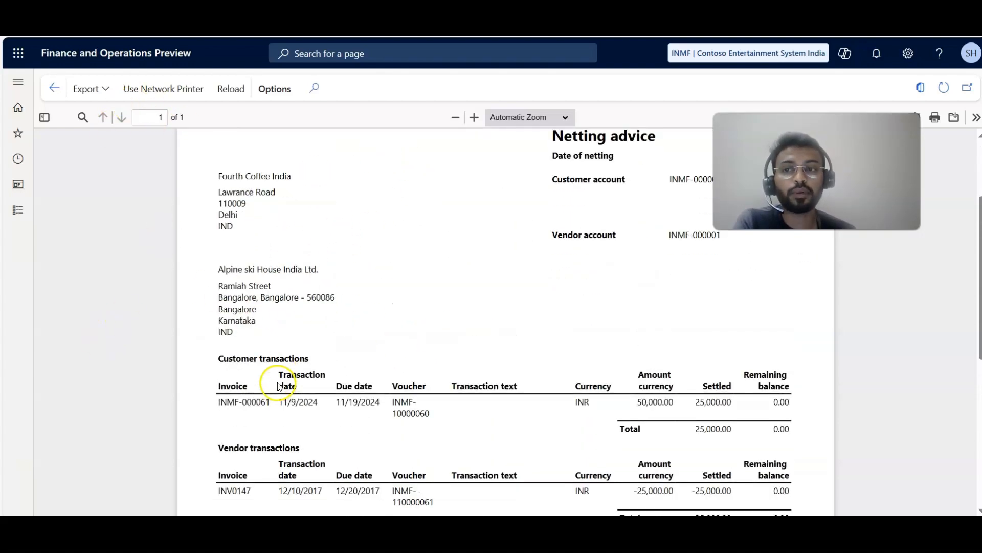
pyautogui.click(54, 88)
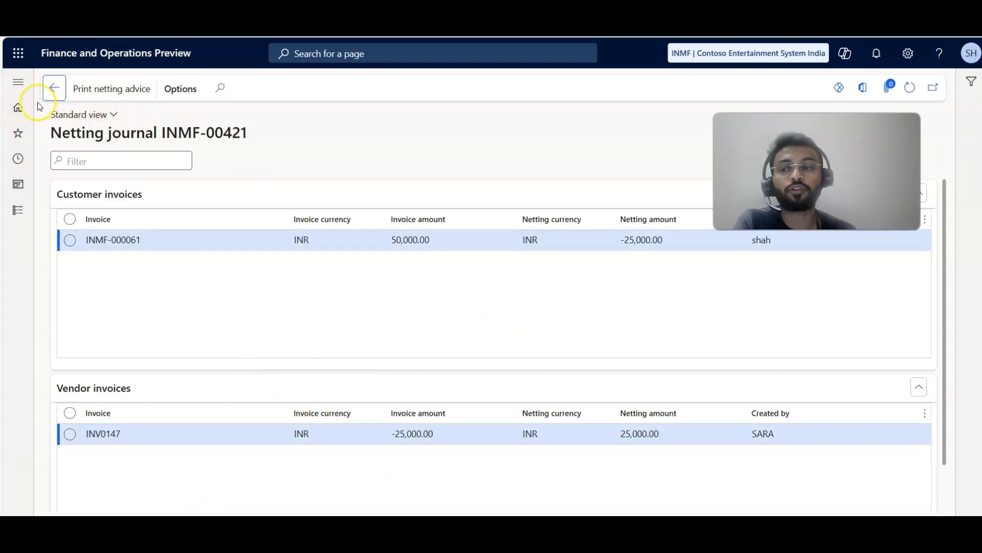
pyautogui.click(46, 89)
pyautogui.click(54, 89)
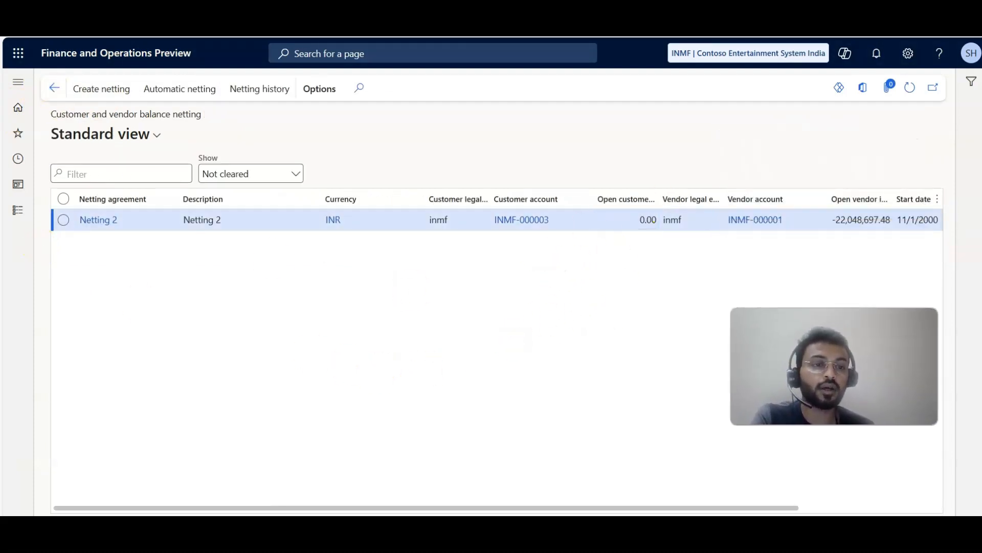
pyautogui.click(248, 90)
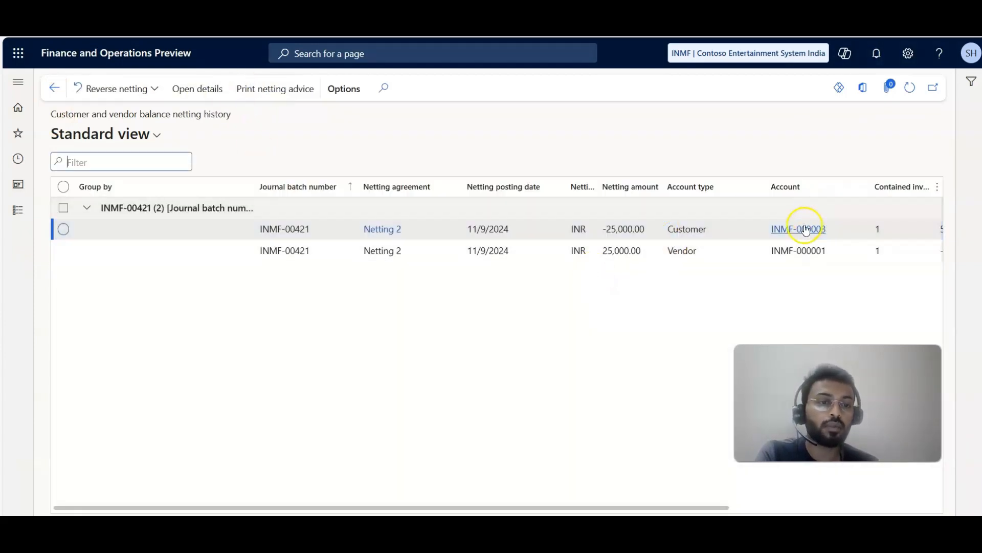
# - Look up the customer's transactions from the netting history and open the voucher of the Netting transaction dated 11/9/2024
pyautogui.click(796, 231)
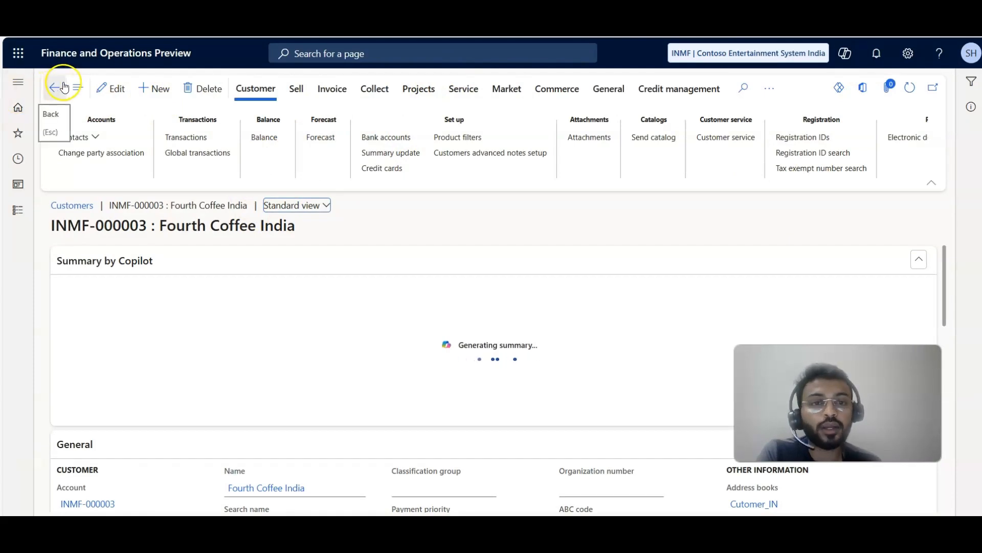
pyautogui.click(185, 138)
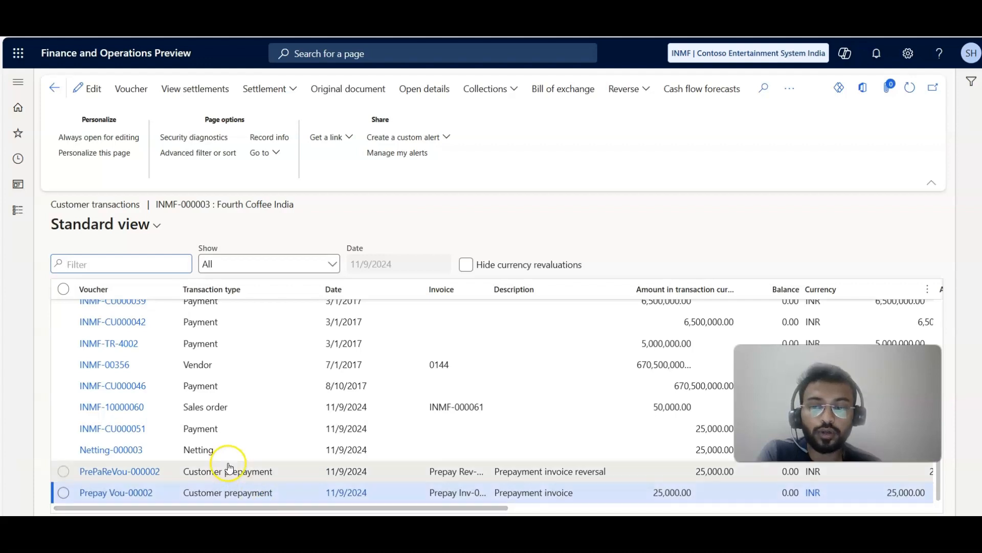
pyautogui.click(236, 448)
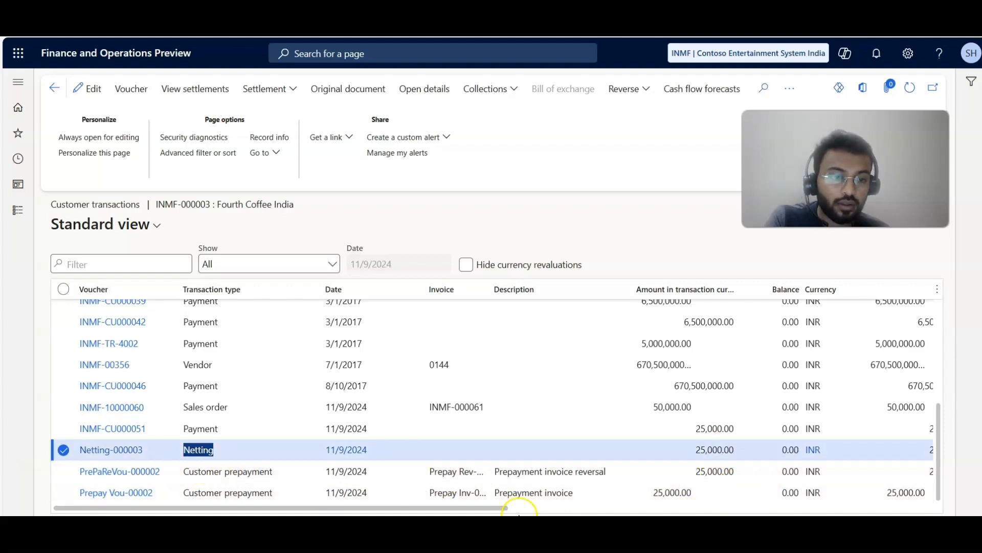
pyautogui.moveTo(582, 507); pyautogui.dragTo(287, 509)
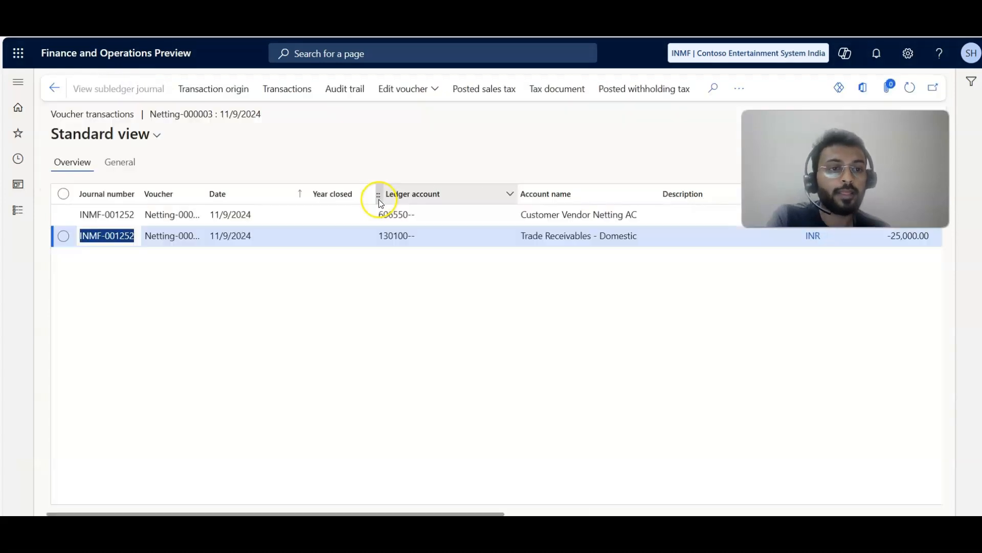
# - Examine the customer netting voucher's ledger accounts, amounts and posting types, and return to the netting history
pyautogui.click(567, 238)
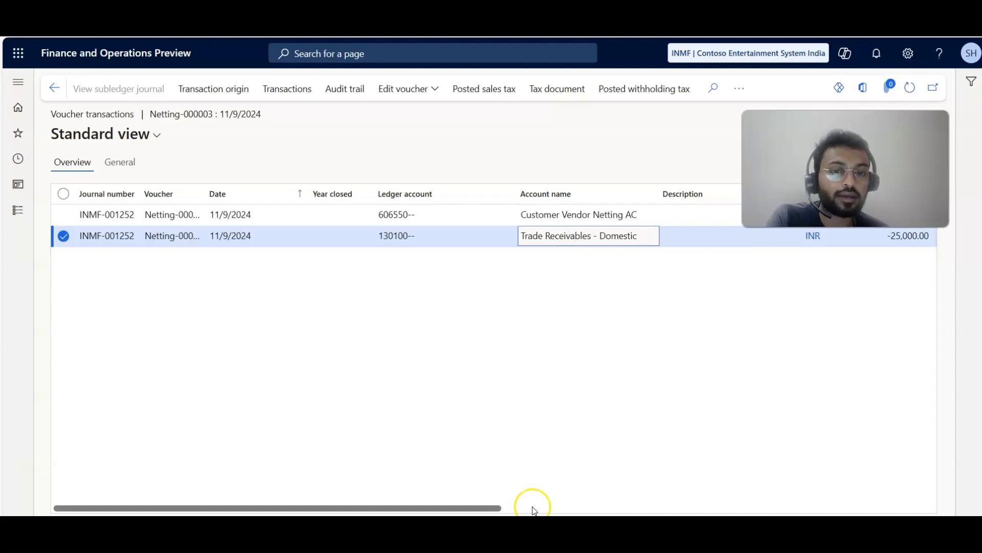
pyautogui.moveTo(474, 509); pyautogui.dragTo(653, 505)
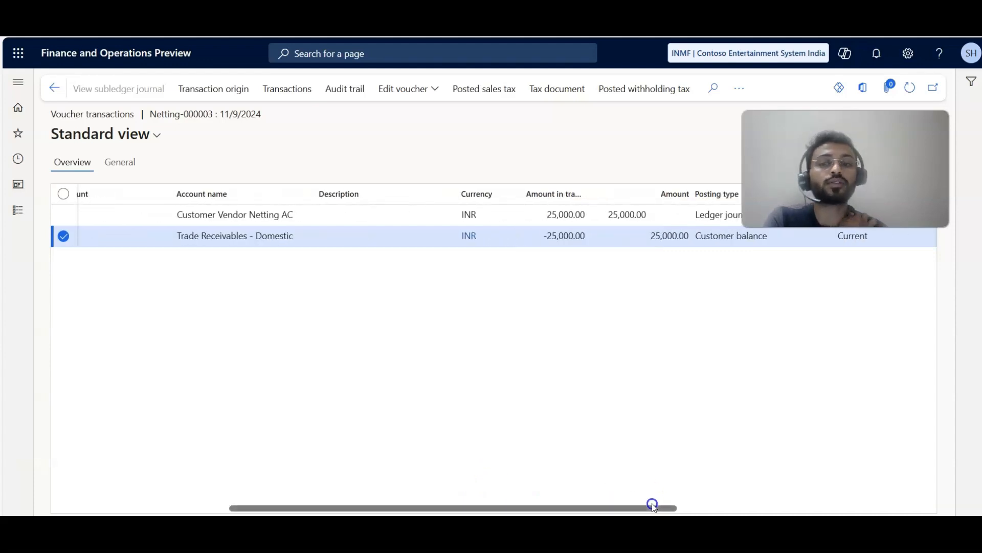
pyautogui.click(297, 236)
pyautogui.click(460, 325)
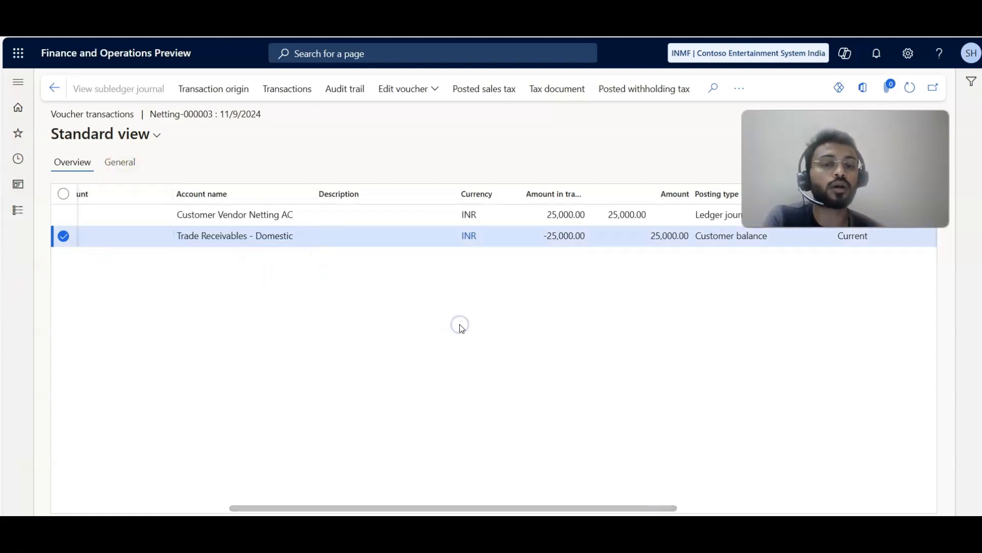
pyautogui.click(57, 90)
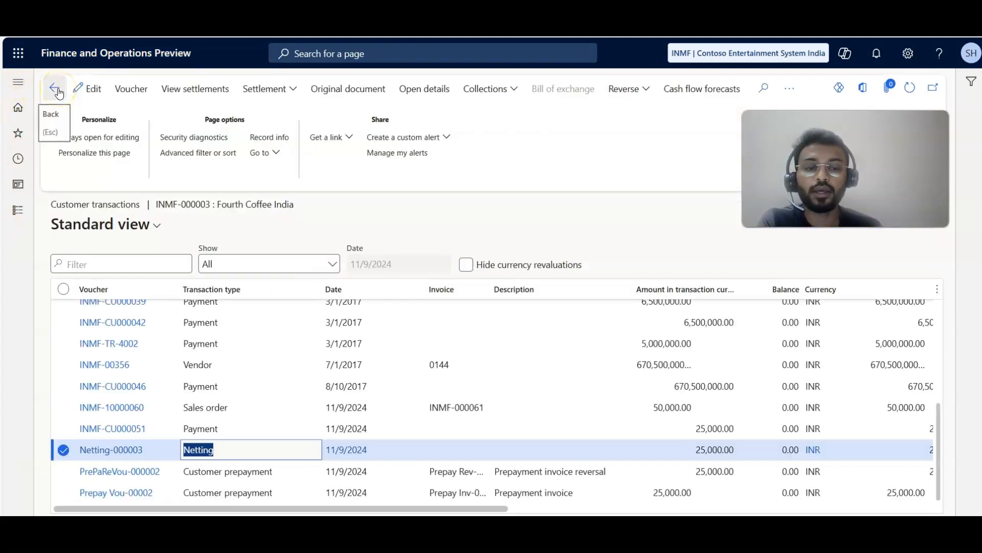
pyautogui.click(56, 90)
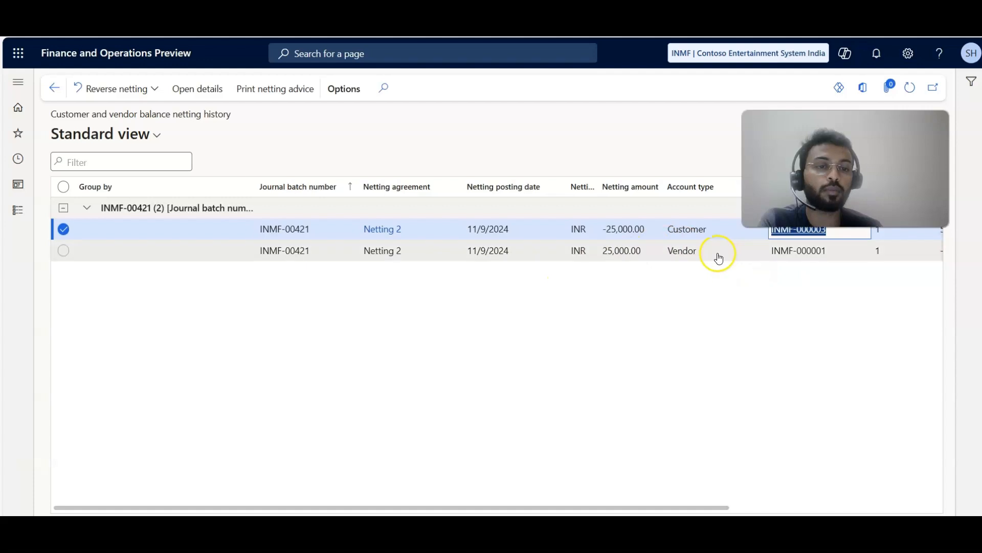
# - Look up the vendor's transactions from the netting history and open the voucher of the Netting-000004 transaction
pyautogui.click(717, 252)
pyautogui.click(809, 253)
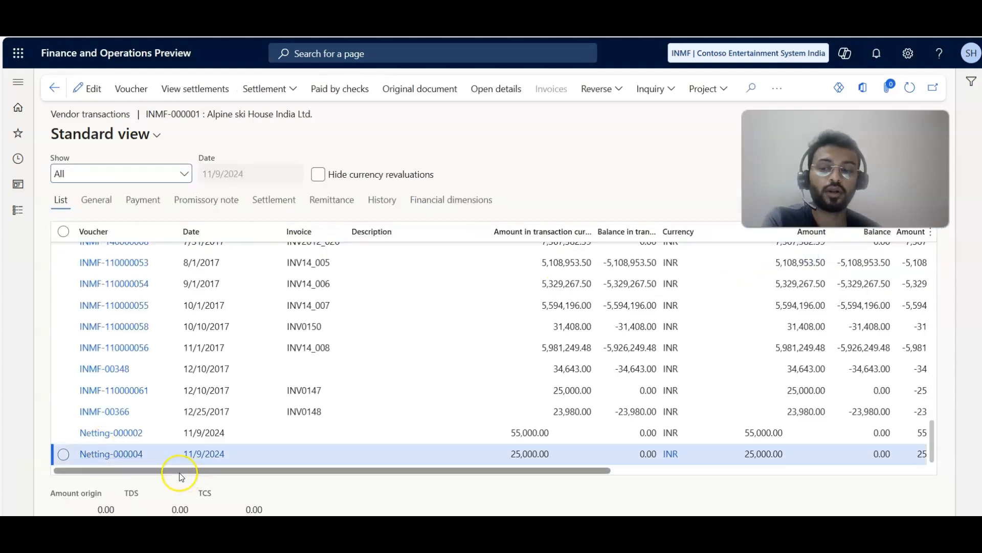
pyautogui.click(345, 462)
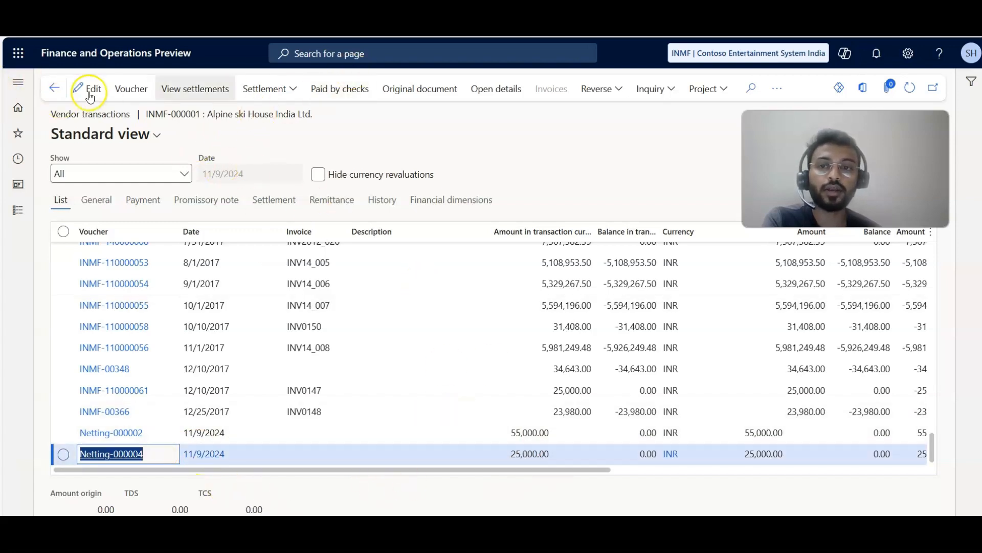
pyautogui.click(127, 88)
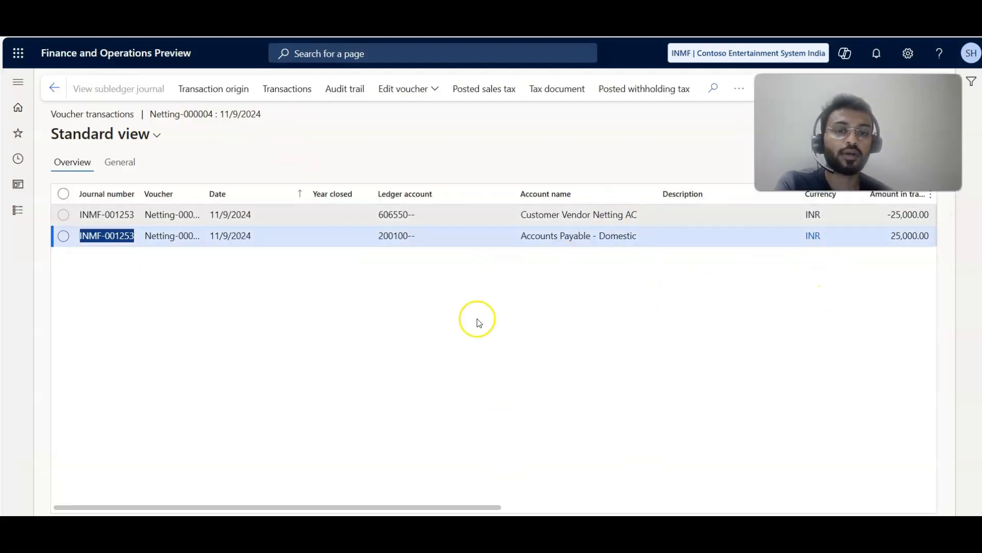
# - Examine the vendor netting voucher's Customer Vendor Netting AC and Accounts Payable - Domestic entries, and return to the vendor transactions
pyautogui.click(567, 215)
pyautogui.moveTo(648, 220); pyautogui.dragTo(323, 217)
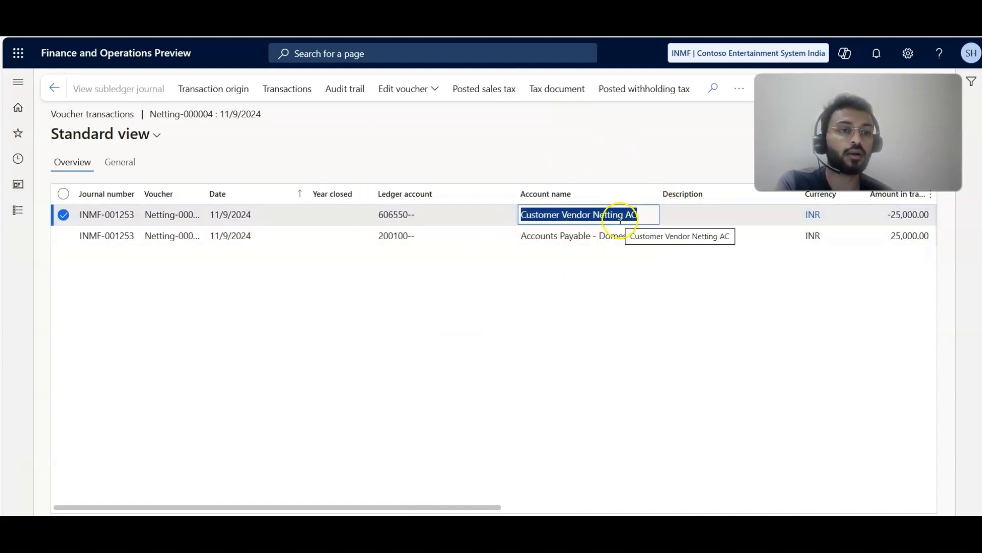
pyautogui.click(621, 248)
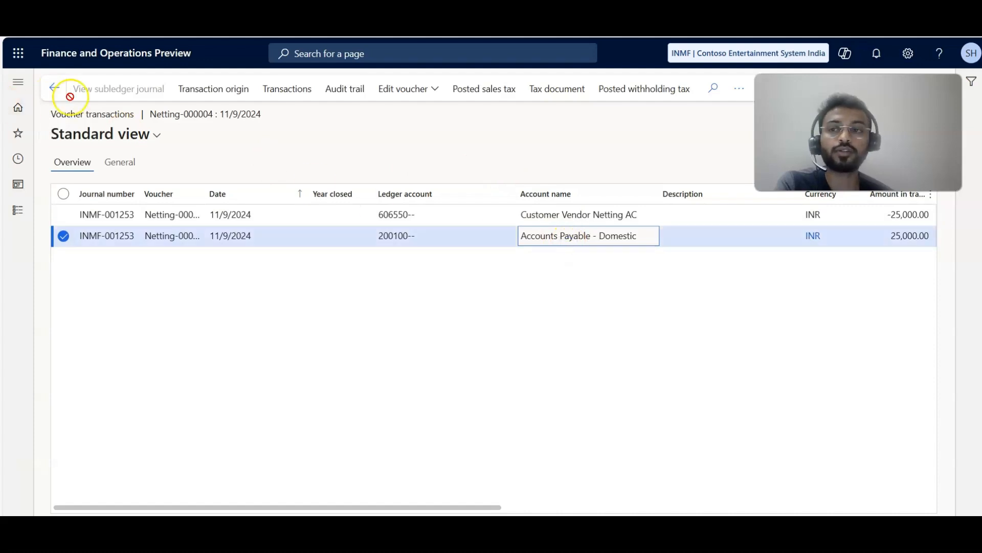
pyautogui.click(53, 90)
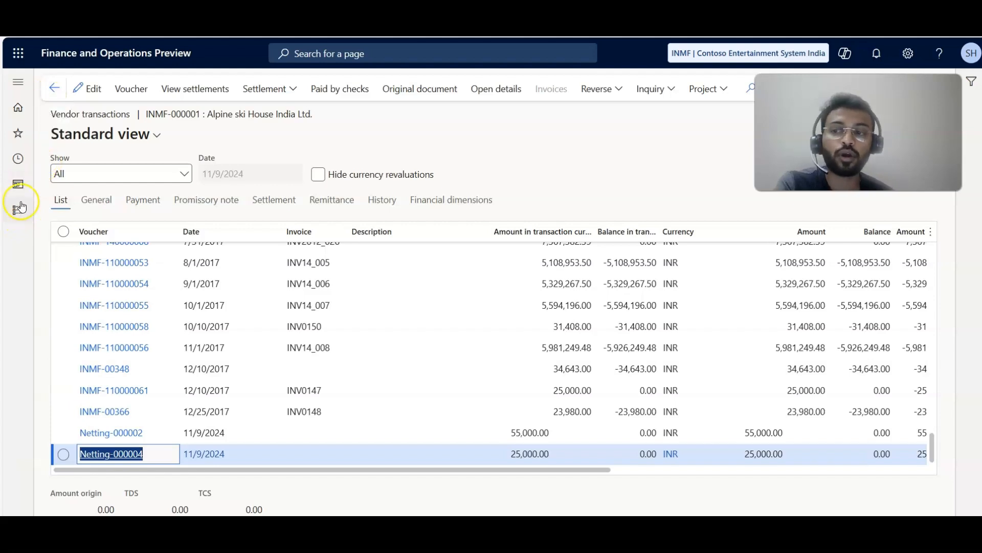
# - Deactivate Netting Rule 1 from the Accounts payable netting rules in edit mode, and duplicate its page in another browser tab
pyautogui.click(21, 207)
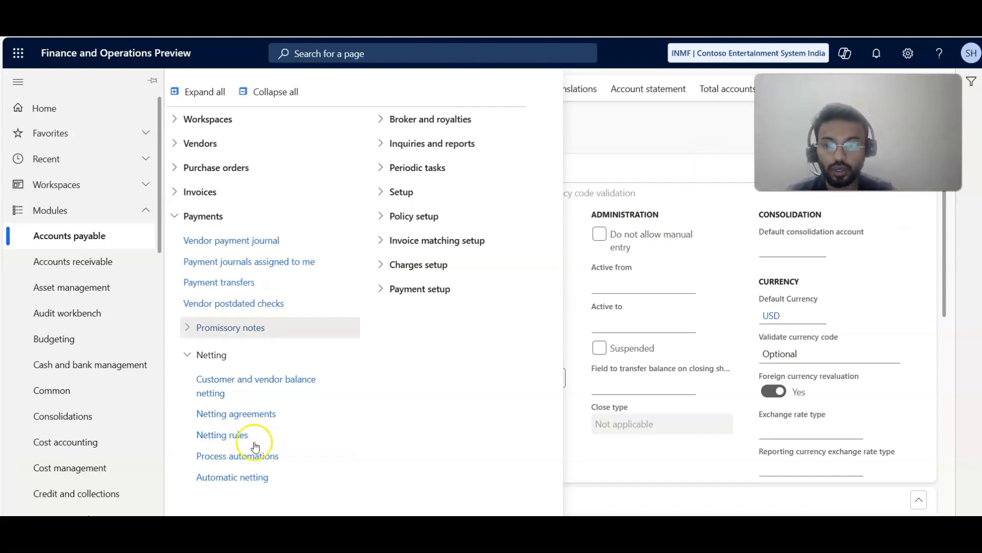
pyautogui.click(234, 439)
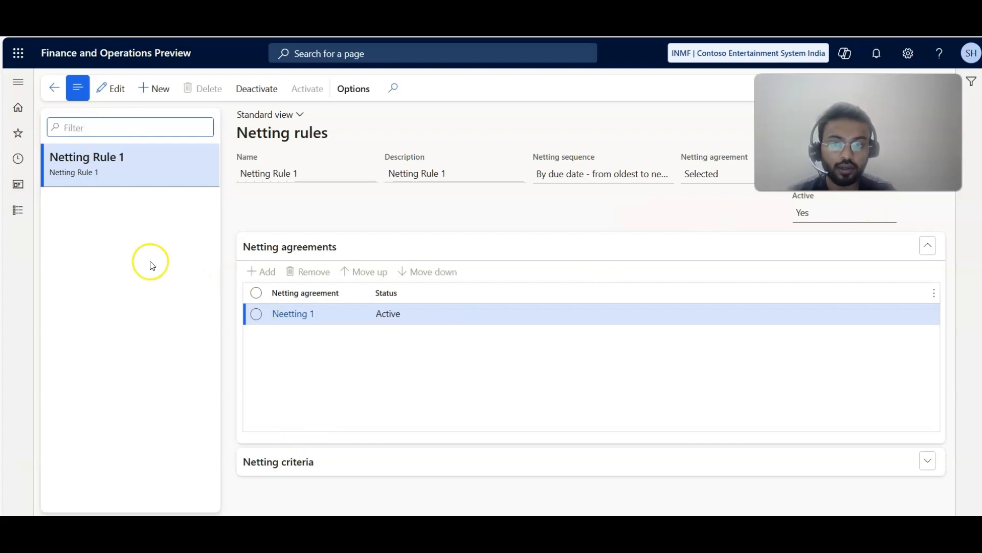
pyautogui.click(109, 88)
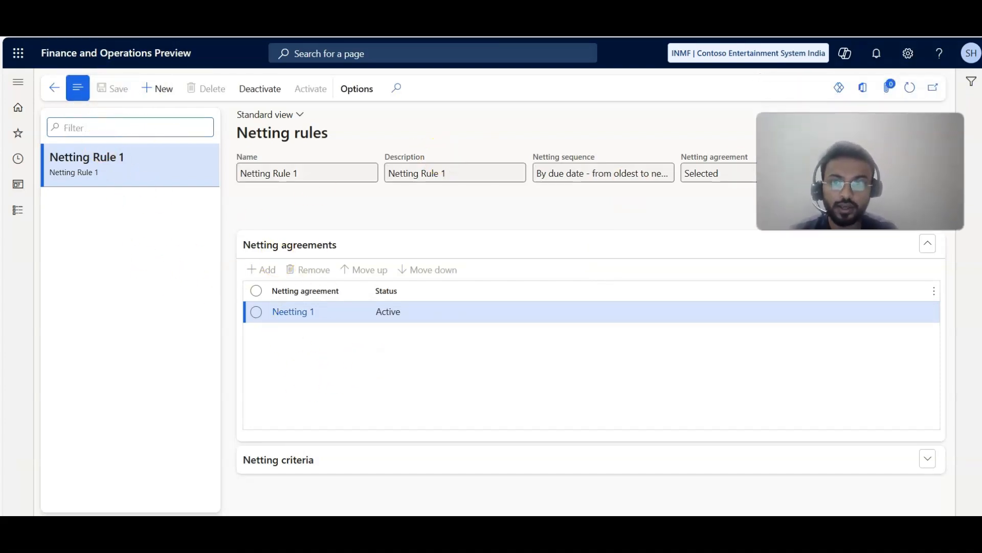
pyautogui.click(260, 88)
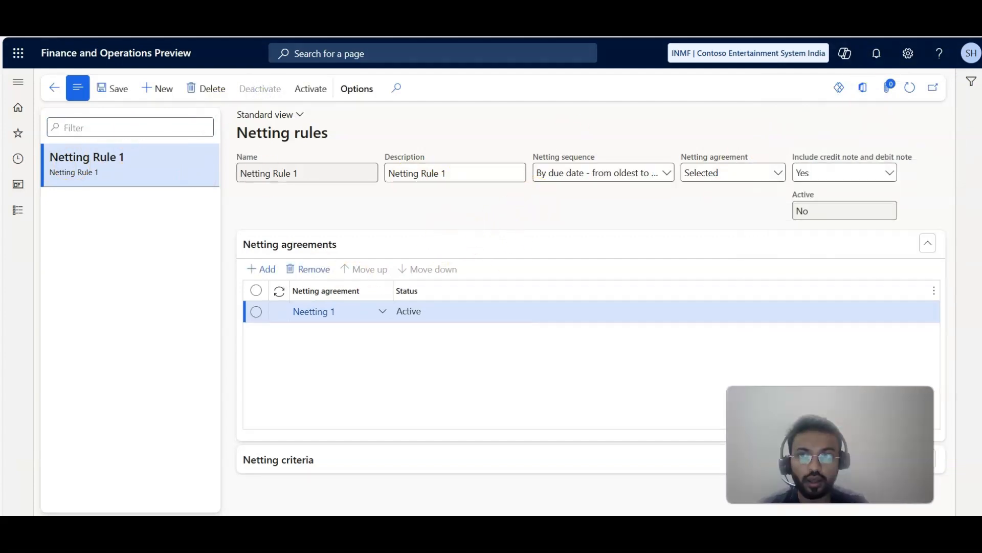
pyautogui.rightClick(205, 25)
pyautogui.click(249, 79)
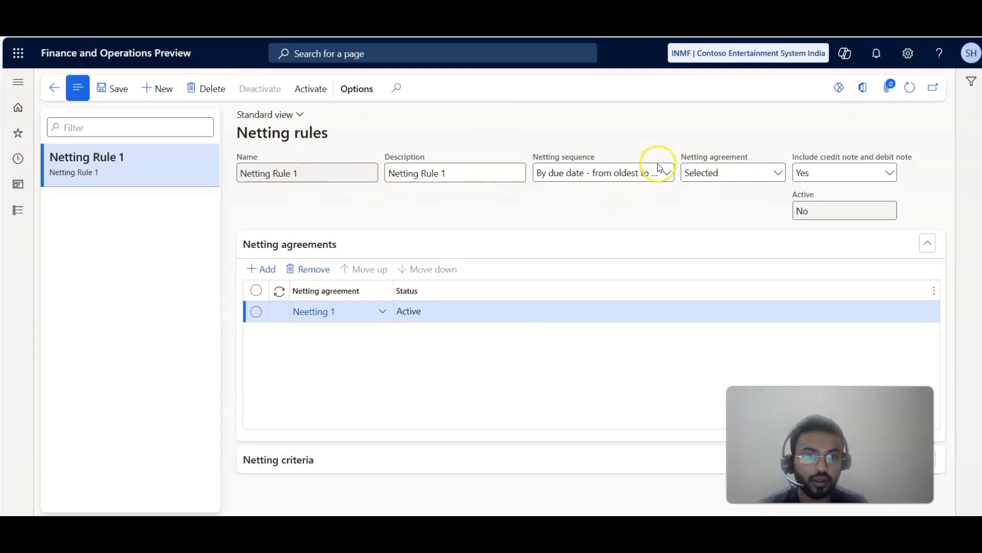
# - Review the netting sequence options of Netting Rule 1, set its netting agreement scope to All, and expand its netting criteria
pyautogui.click(667, 174)
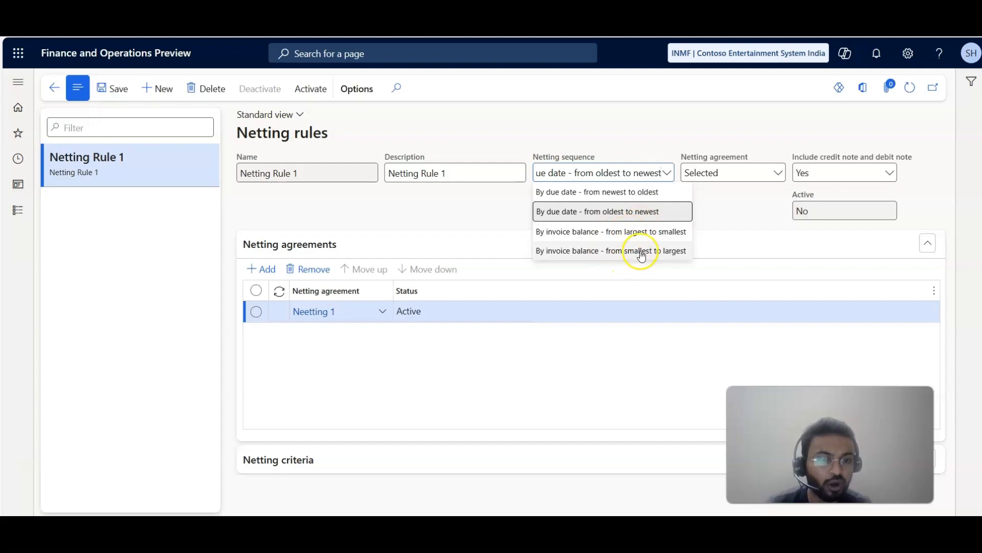
pyautogui.click(721, 209)
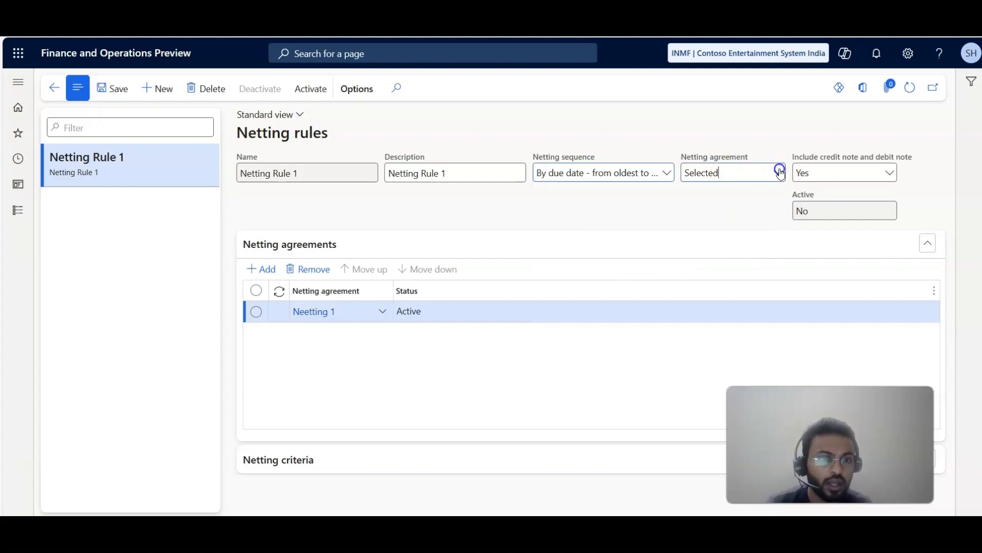
pyautogui.click(778, 173)
pyautogui.click(736, 215)
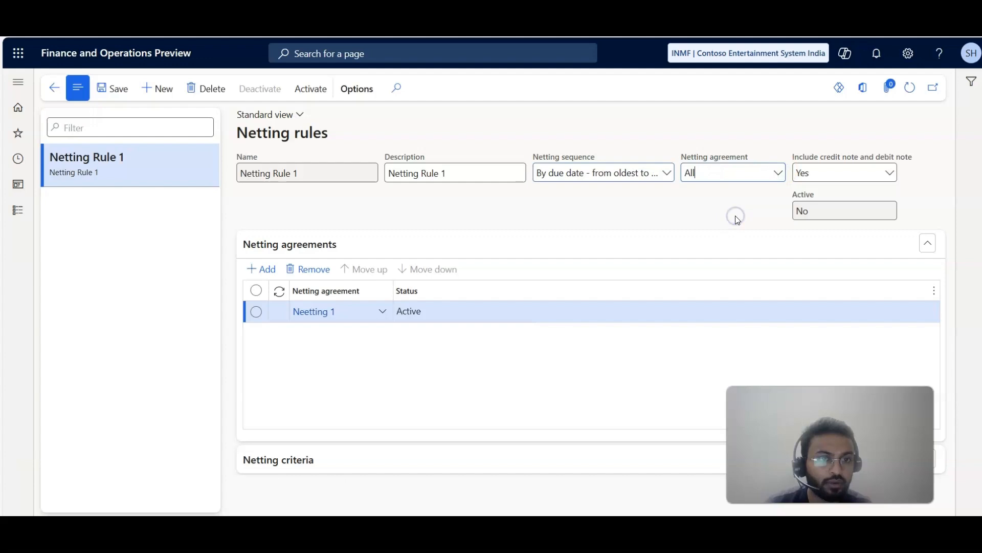
pyautogui.click(575, 271)
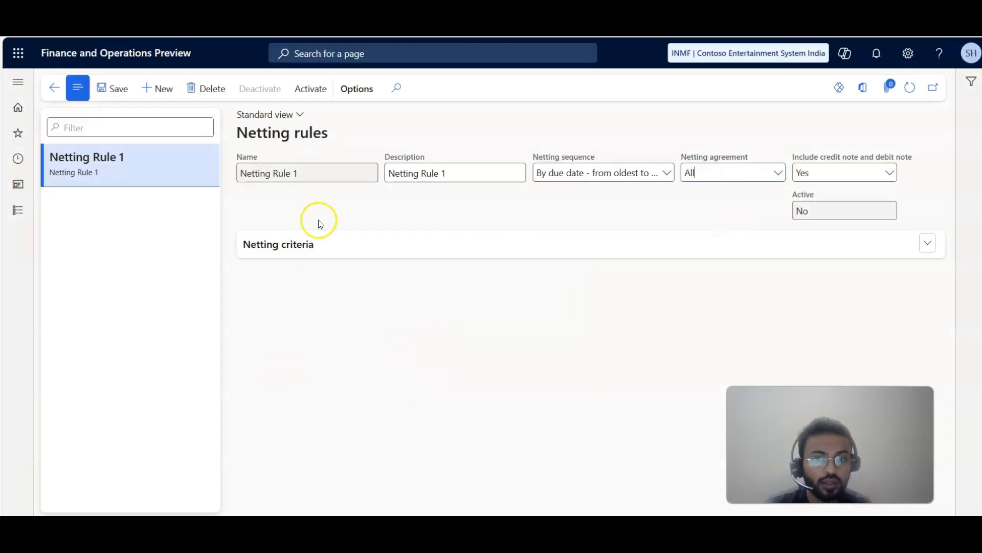
pyautogui.click(314, 256)
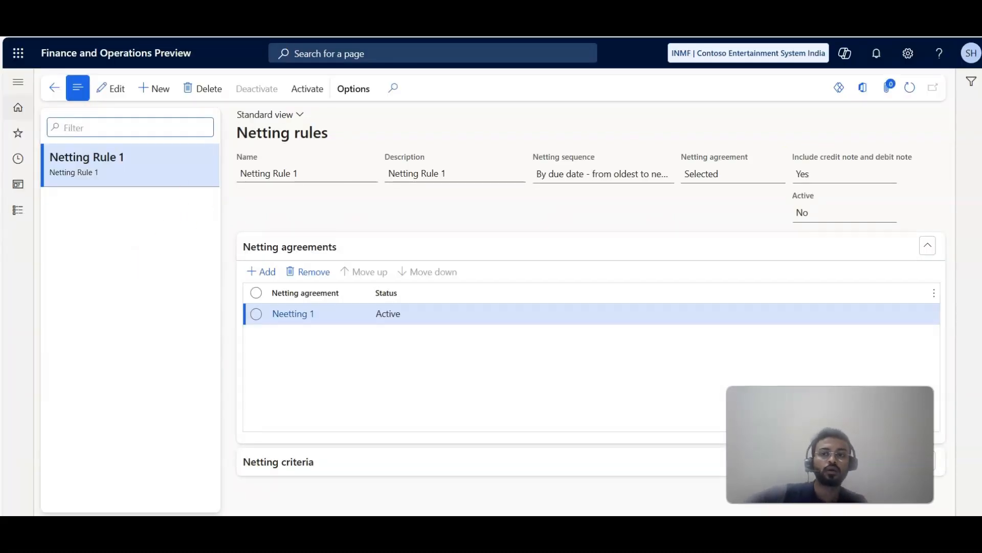
# - Open the Accounts payable netting agreements in the duplicate browser tab and compare Neetting 1 with Netting 2
pyautogui.click(19, 215)
pyautogui.scroll(-1, 66, 392)
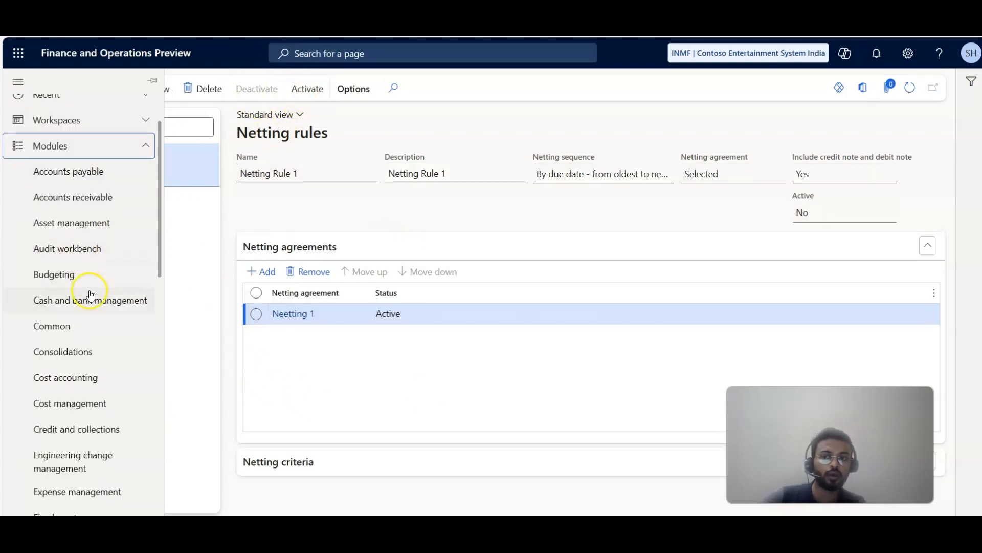
pyautogui.click(91, 171)
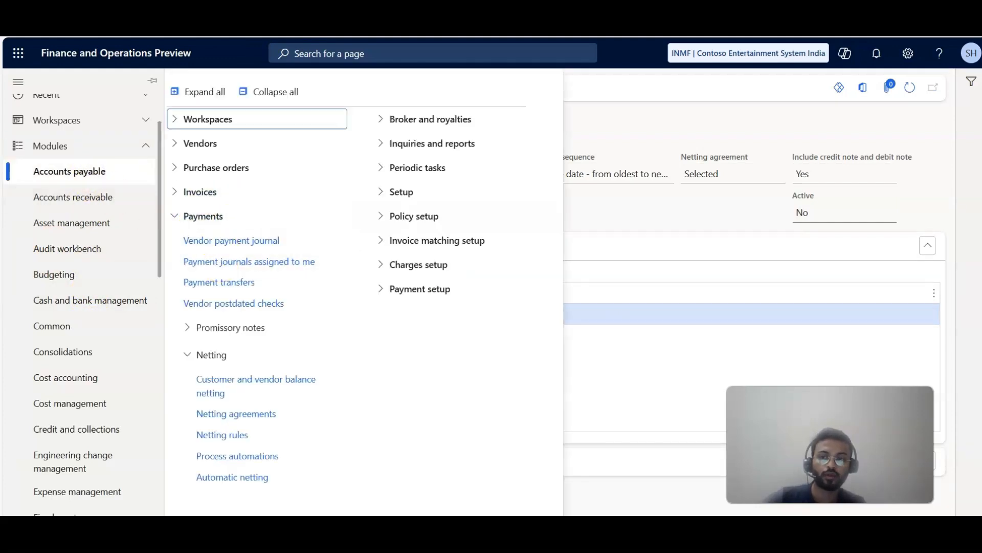
pyautogui.click(241, 419)
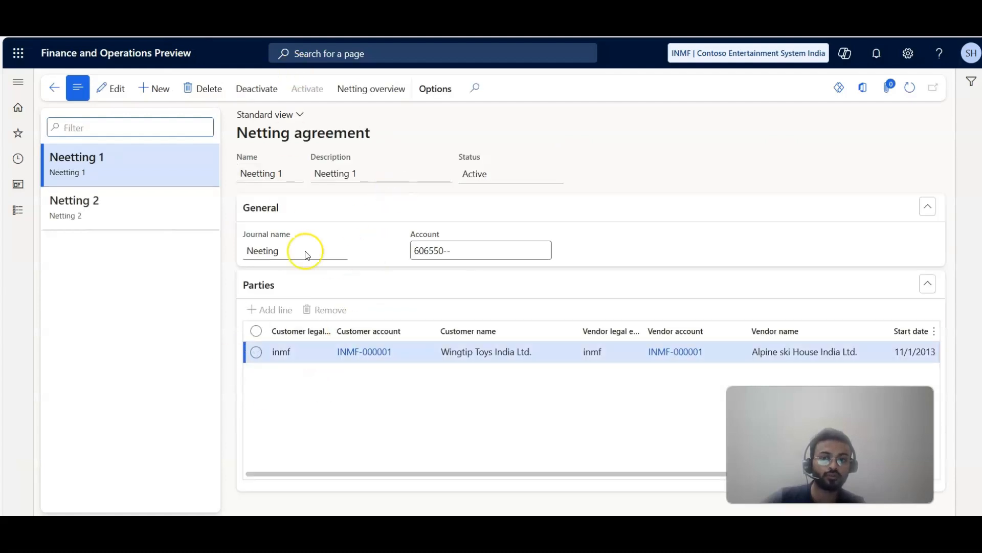
pyautogui.click(131, 222)
pyautogui.click(132, 156)
pyautogui.click(125, 223)
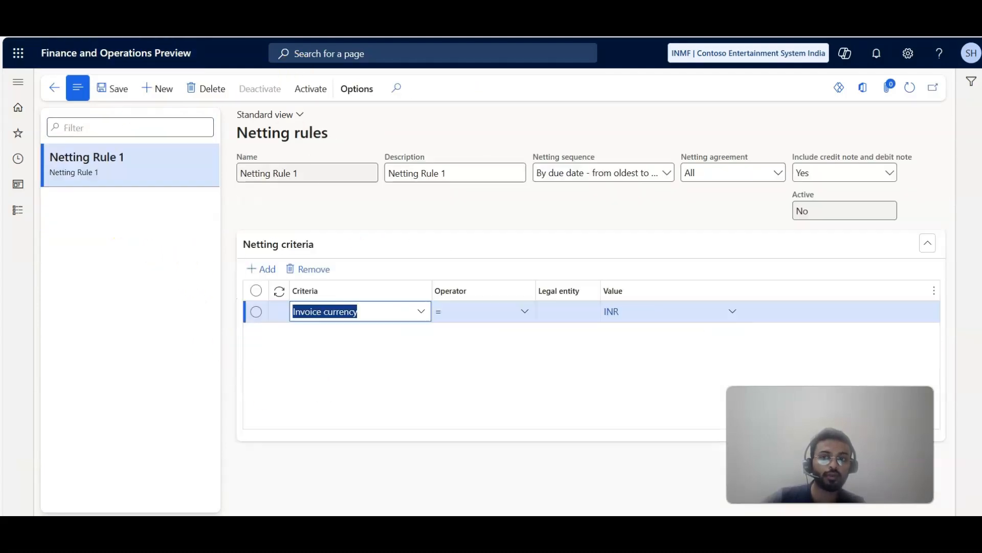
# - Set the netting agreement scope of Netting Rule 1 to Selected in the original browser tab
pyautogui.click(779, 172)
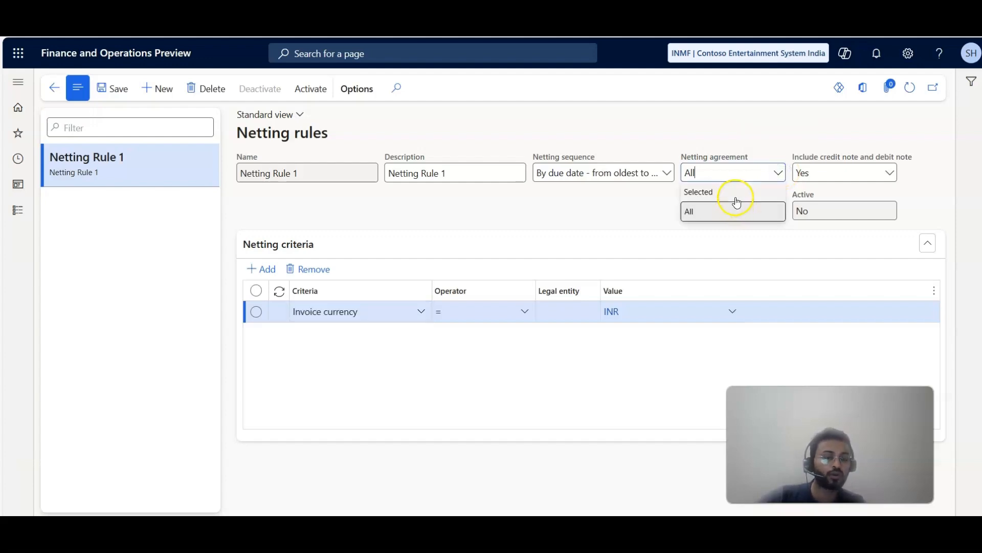
pyautogui.click(738, 192)
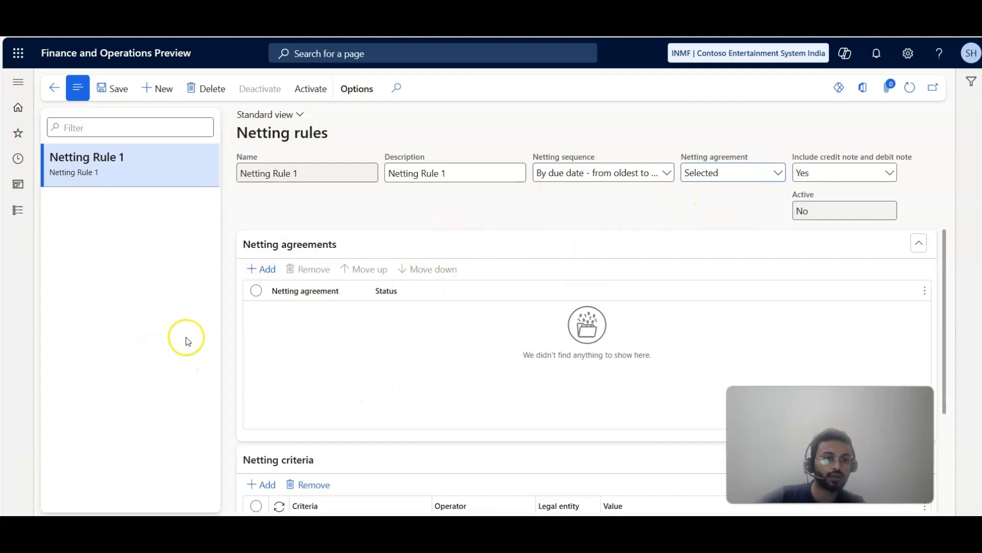
# - Add Neetting 1 to the netting agreements of Netting Rule 1
pyautogui.click(253, 270)
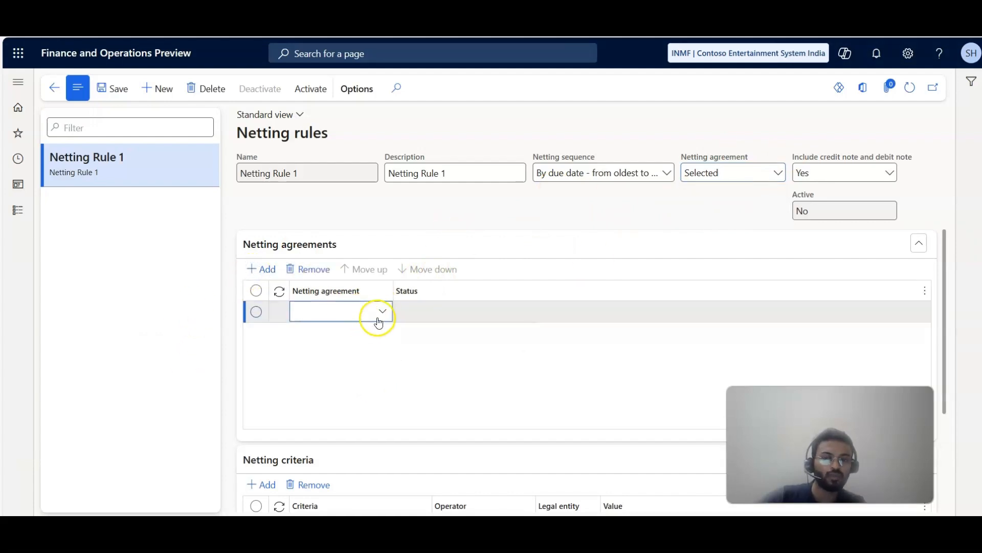
pyautogui.click(383, 314)
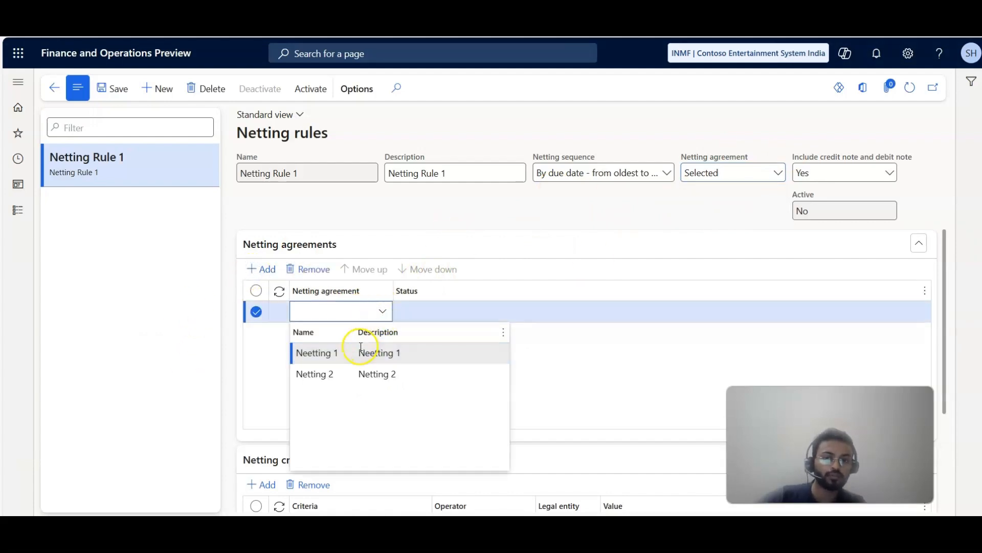
pyautogui.click(358, 347)
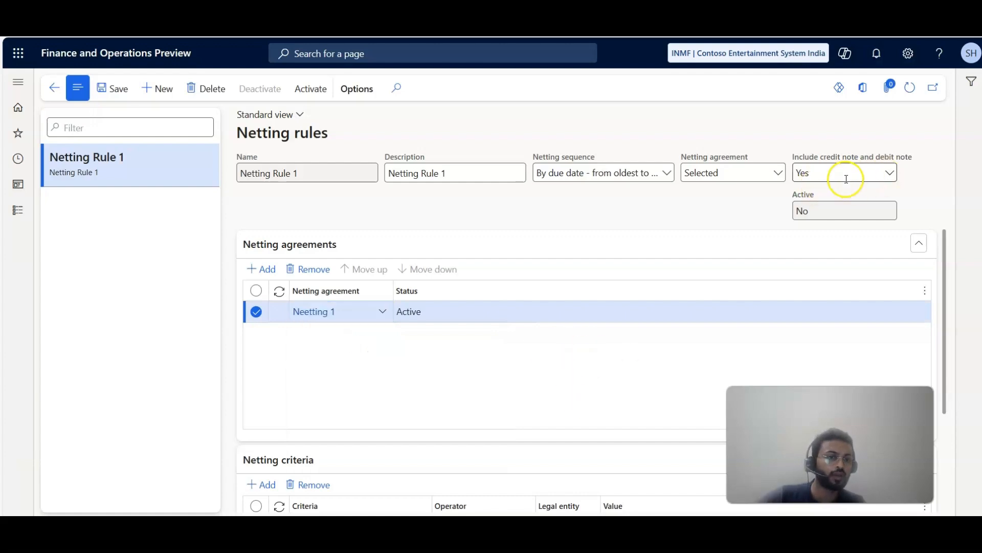
# - Review the credit note and debit note inclusion options and the available netting criteria types of Netting Rule 1
pyautogui.click(891, 174)
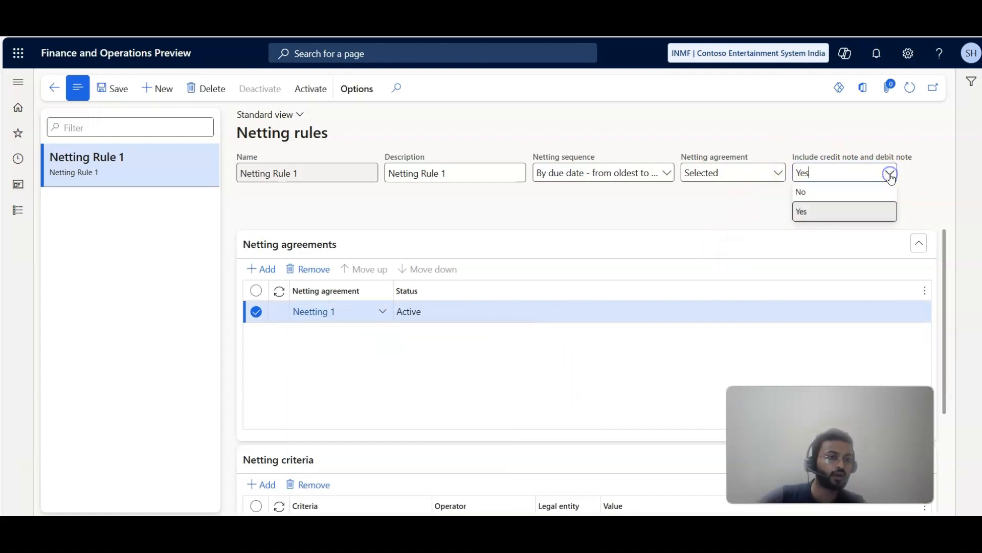
pyautogui.click(891, 175)
pyautogui.scroll(-3, 829, 324)
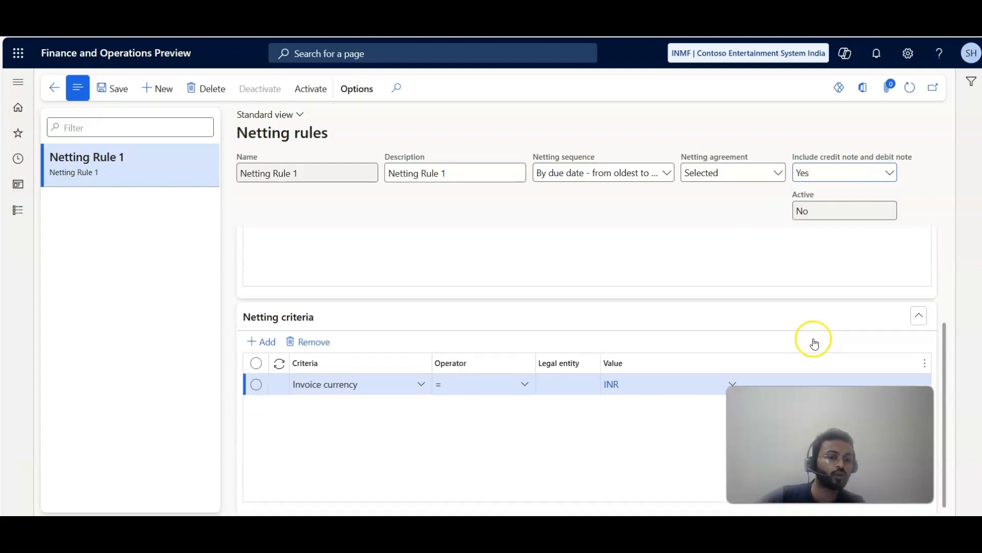
pyautogui.scroll(3, 814, 341)
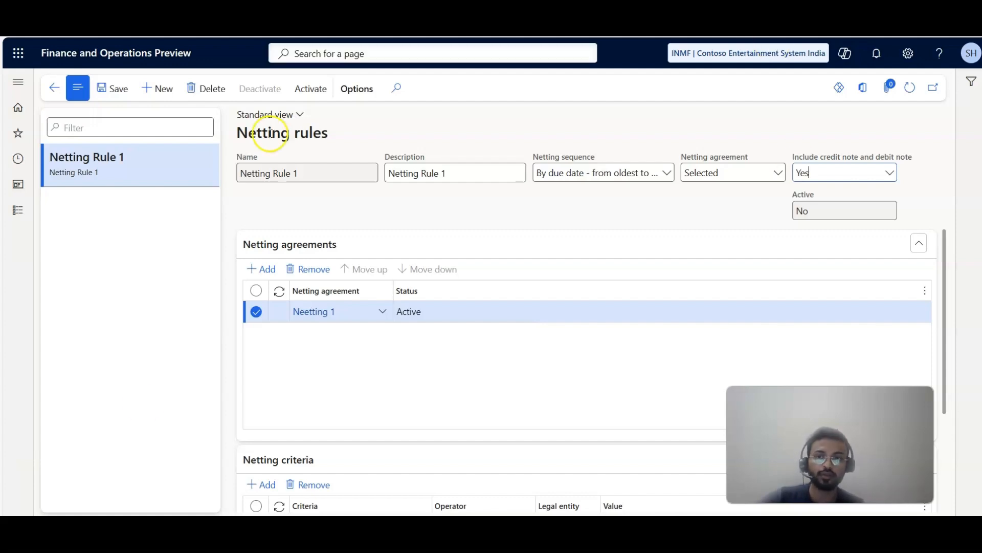
pyautogui.scroll(-3, 401, 484)
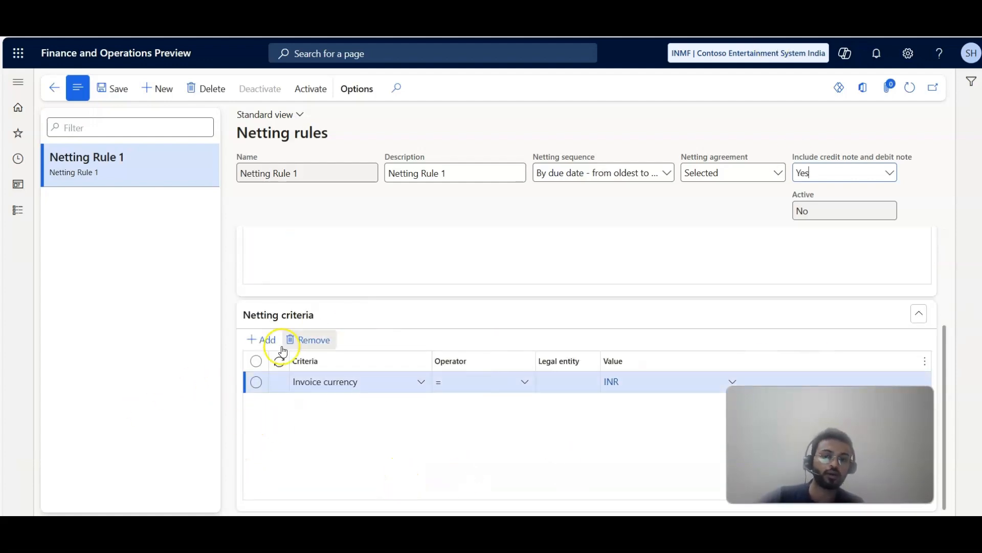
pyautogui.click(418, 379)
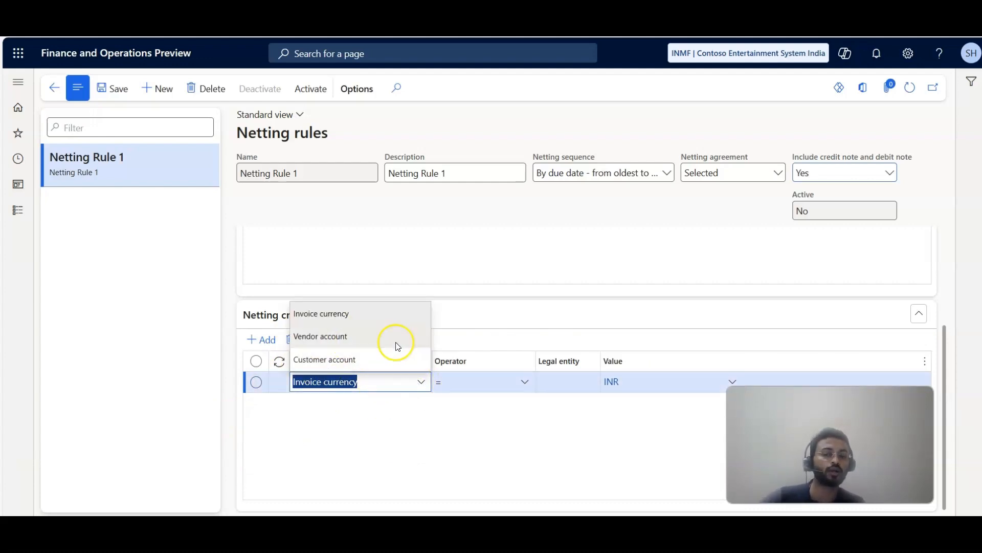
pyautogui.click(432, 456)
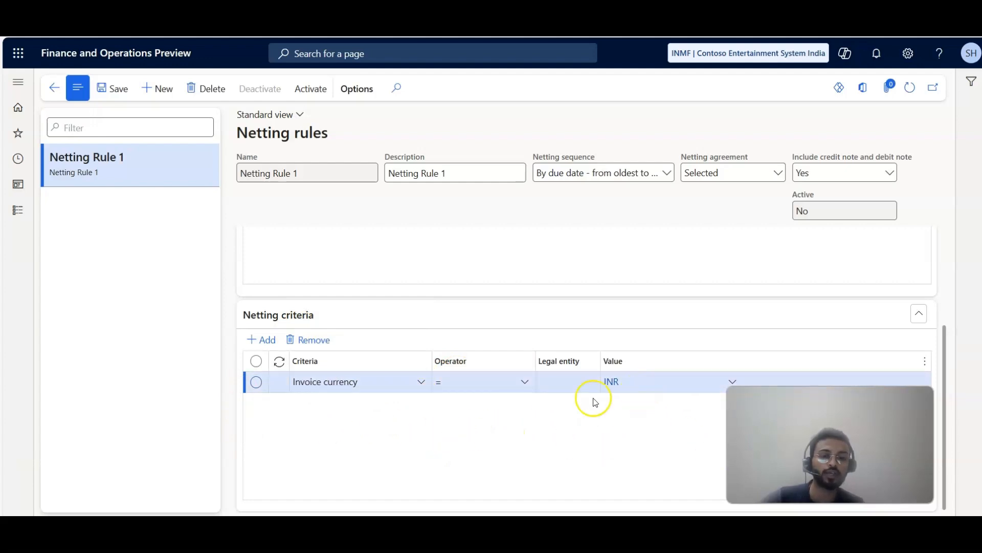
pyautogui.scroll(3, 394, 462)
pyautogui.scroll(-3, 396, 447)
pyautogui.scroll(-1, 399, 450)
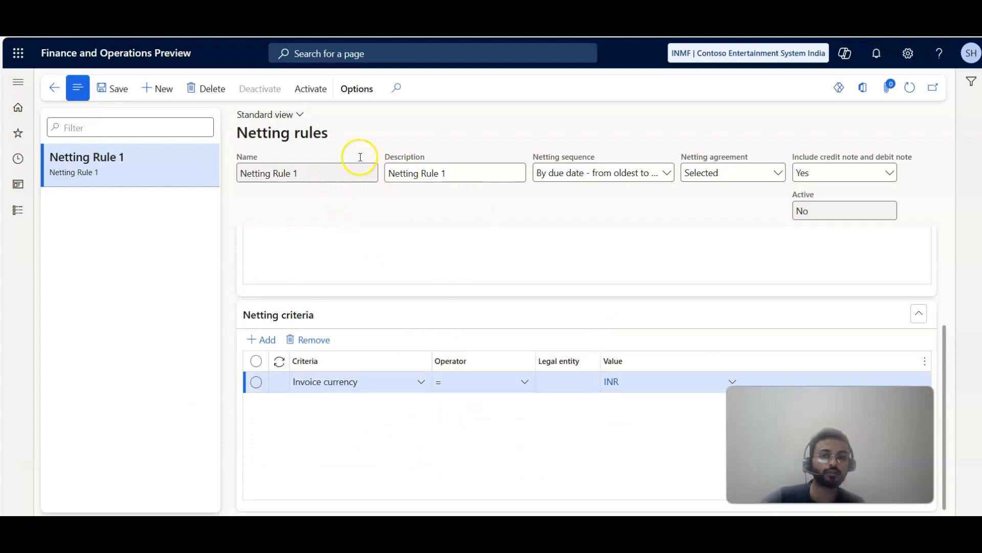
# - Activate Netting Rule 1 and leave the netting rules page
pyautogui.click(312, 87)
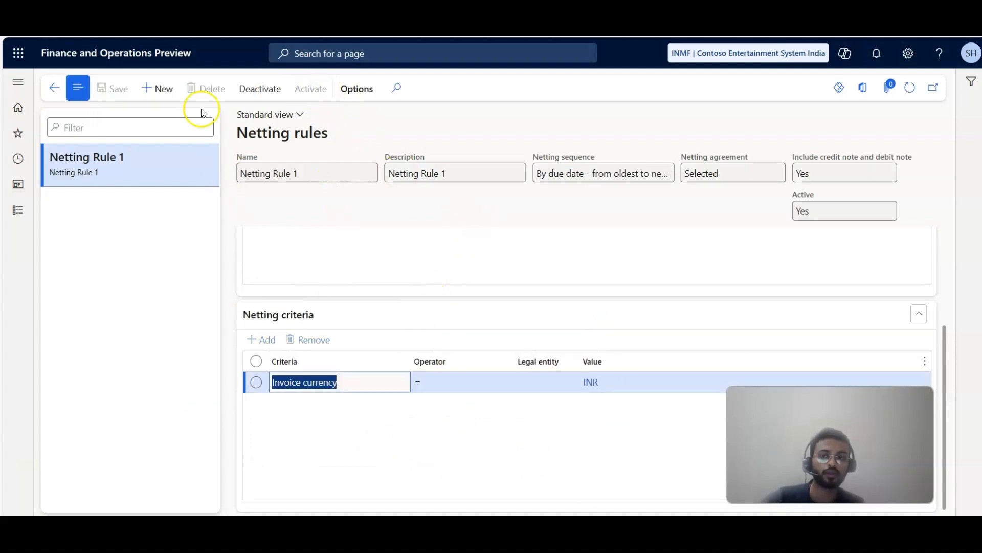
pyautogui.click(54, 87)
# - View the Accounts payable process automations, and check the netting rules offered for Automatic netting without running it
pyautogui.click(13, 211)
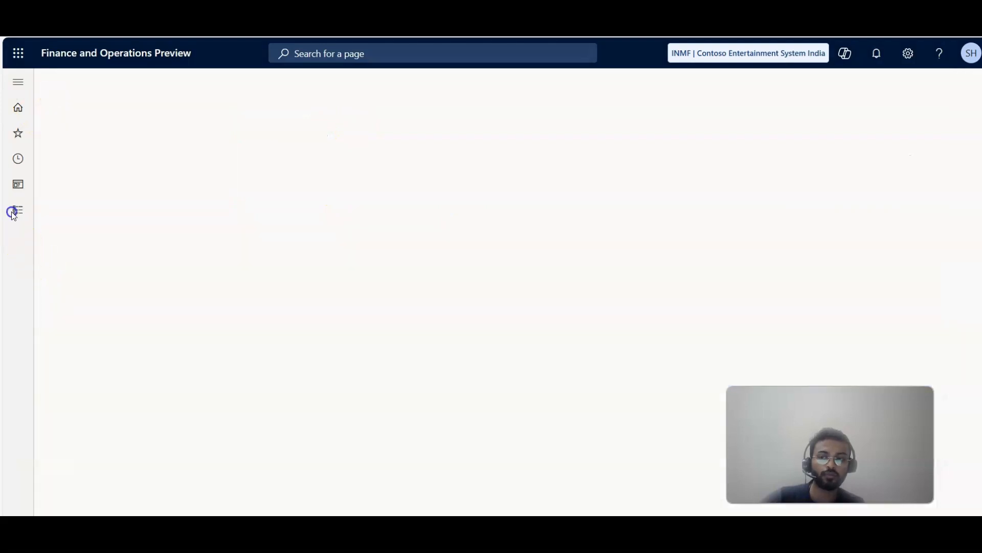
pyautogui.click(13, 210)
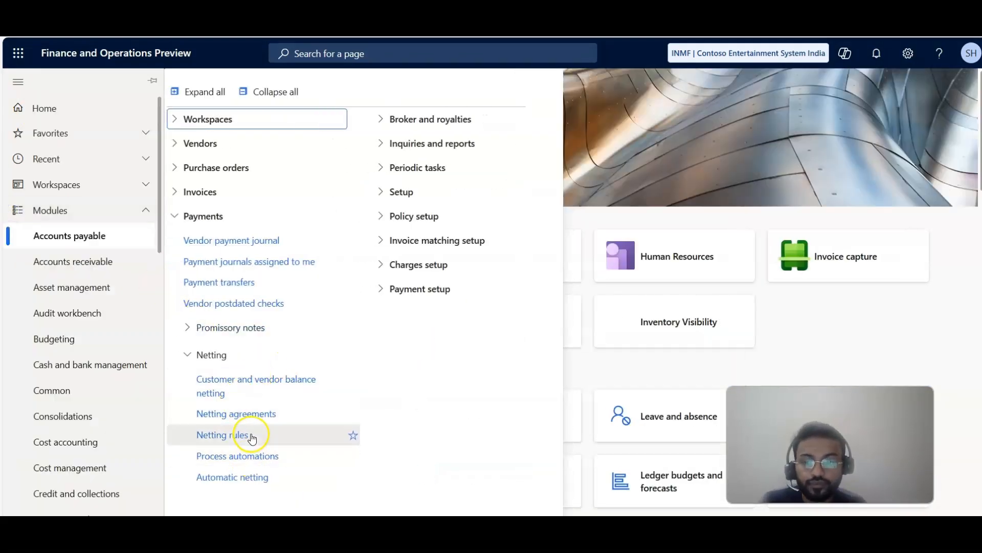
pyautogui.click(258, 461)
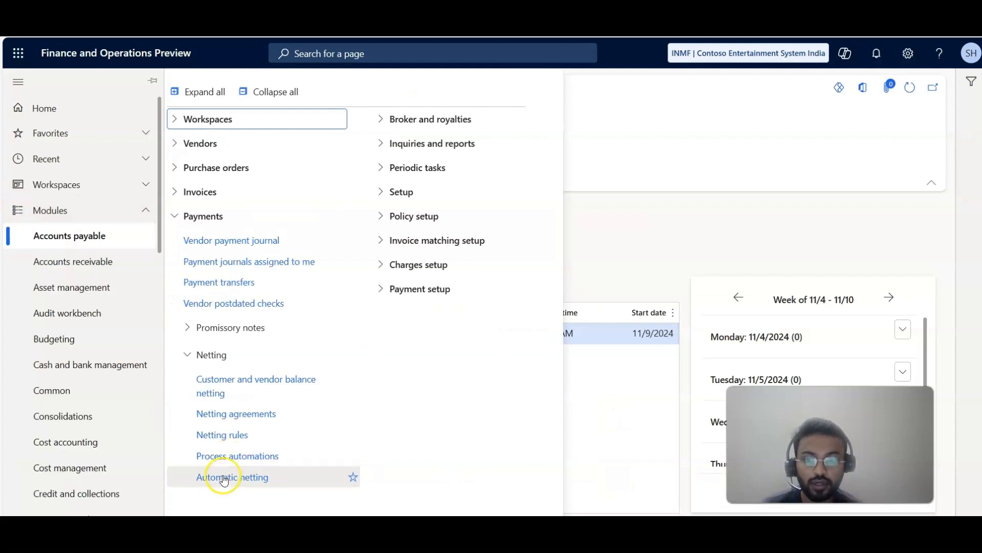
pyautogui.click(221, 475)
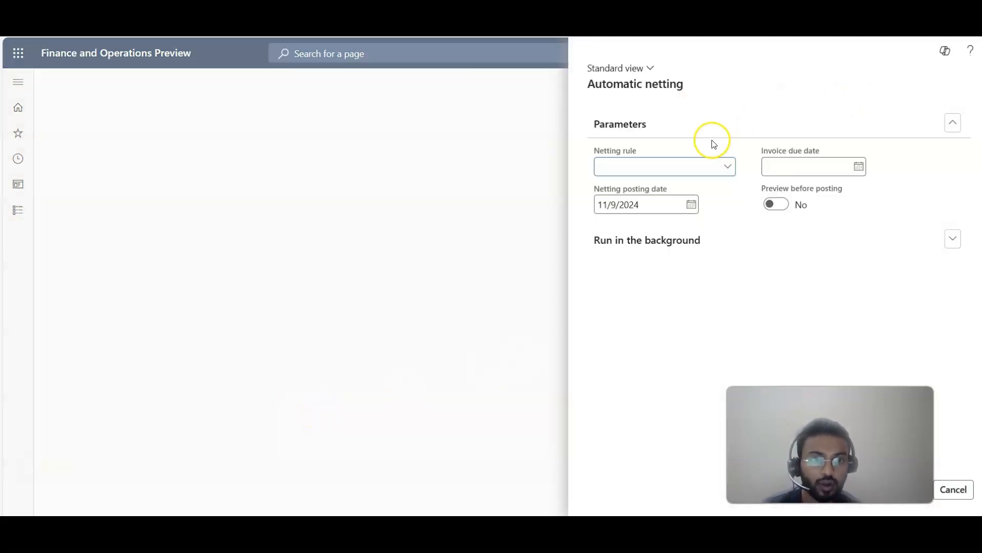
pyautogui.click(730, 167)
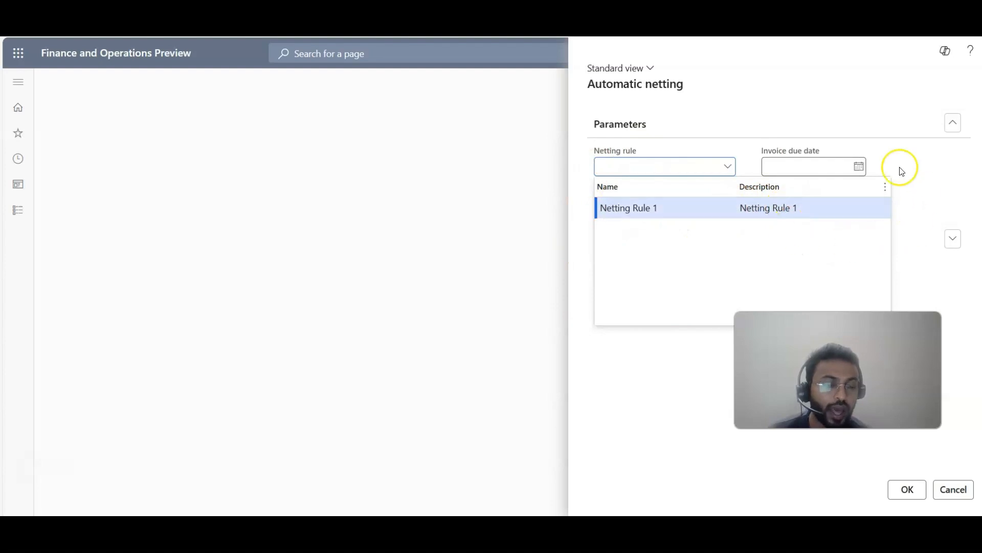
pyautogui.click(953, 490)
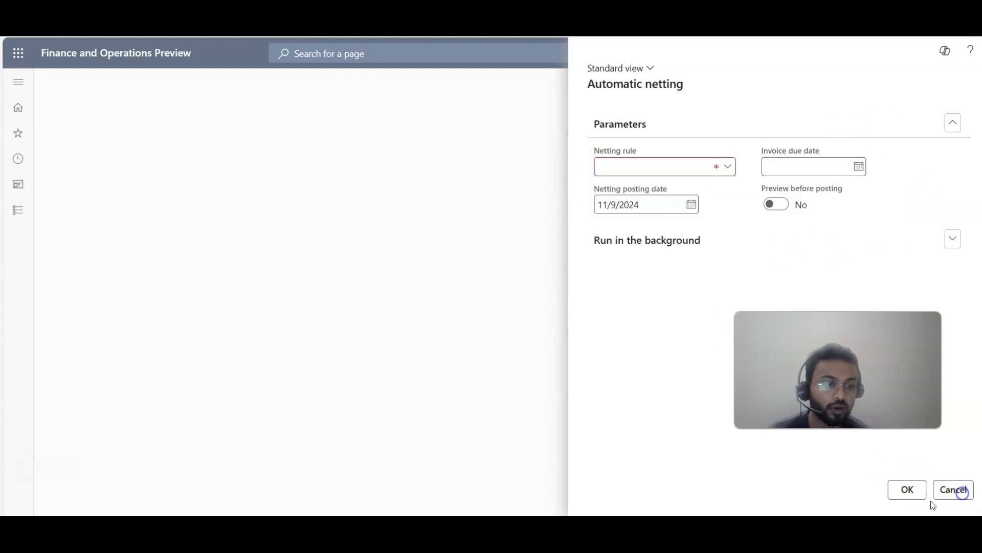
# - Open the netting overview of the Neetting 1 agreement from the Accounts payable netting agreements
pyautogui.click(18, 210)
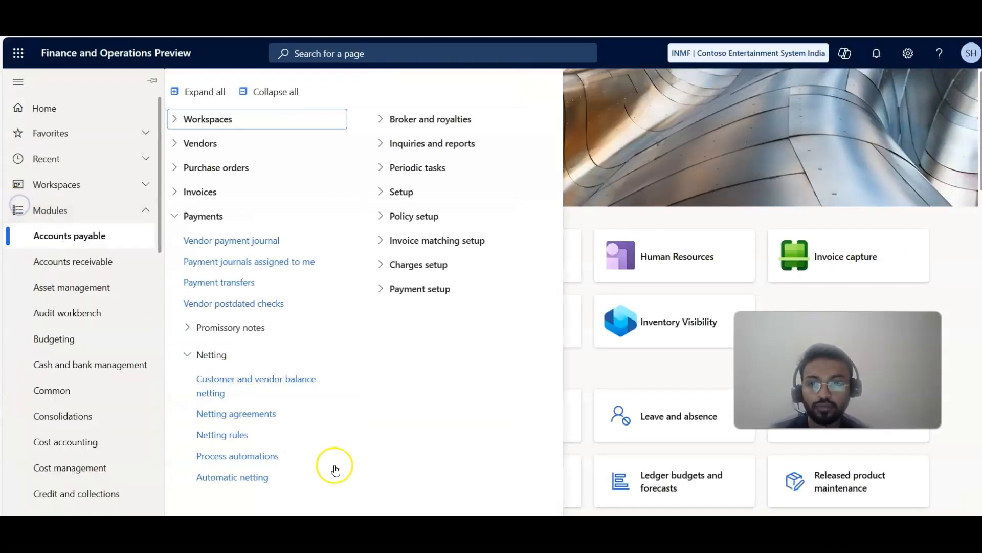
pyautogui.click(234, 412)
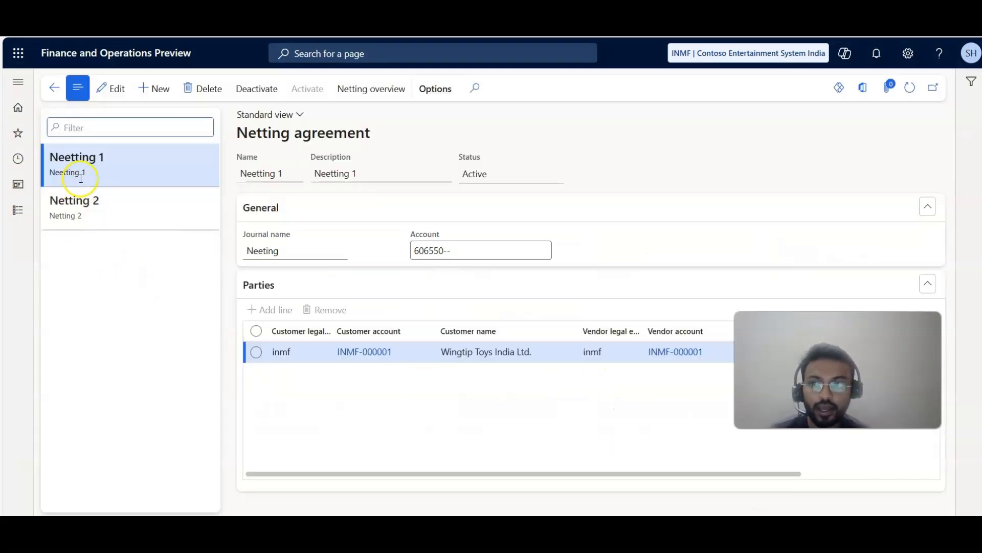
pyautogui.moveTo(107, 158); pyautogui.dragTo(4, 158)
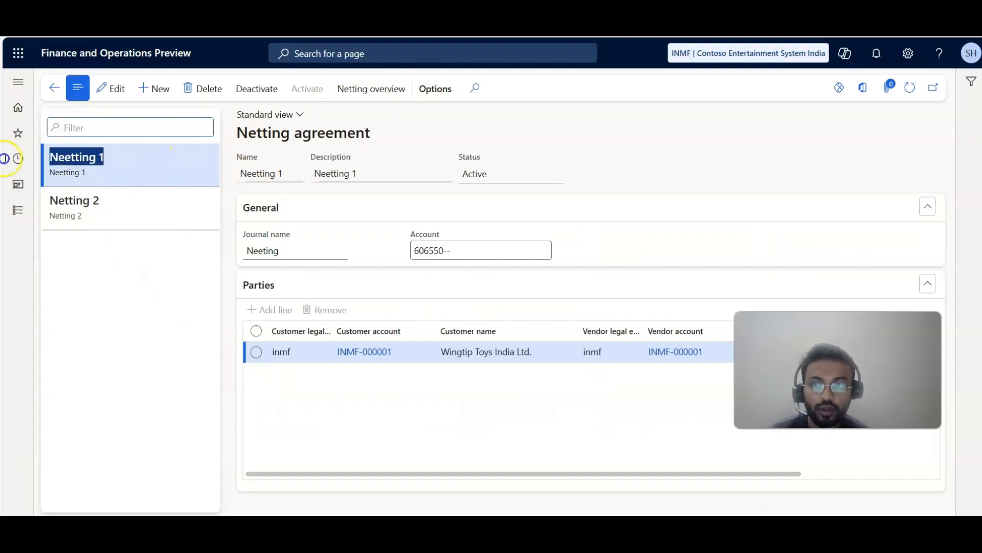
pyautogui.click(387, 91)
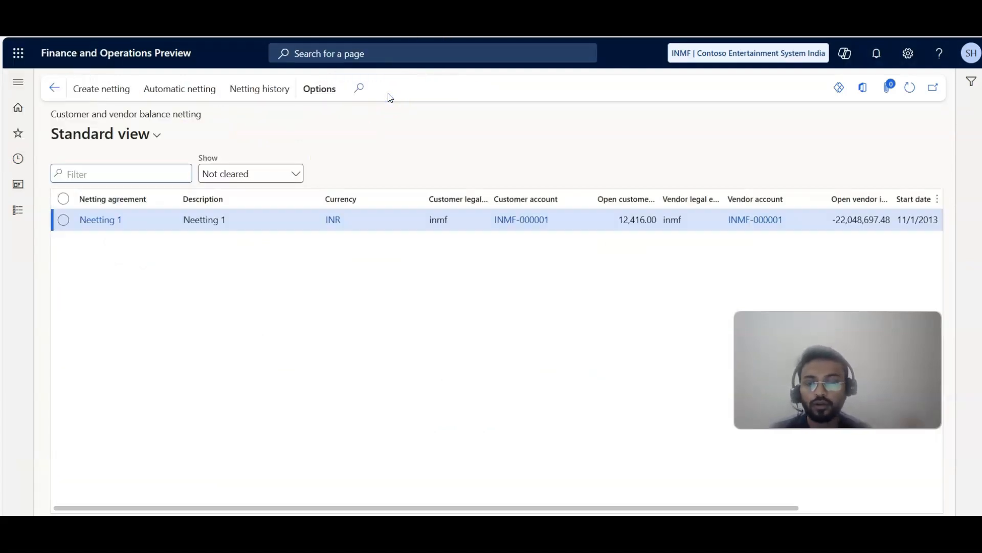
pyautogui.click(190, 85)
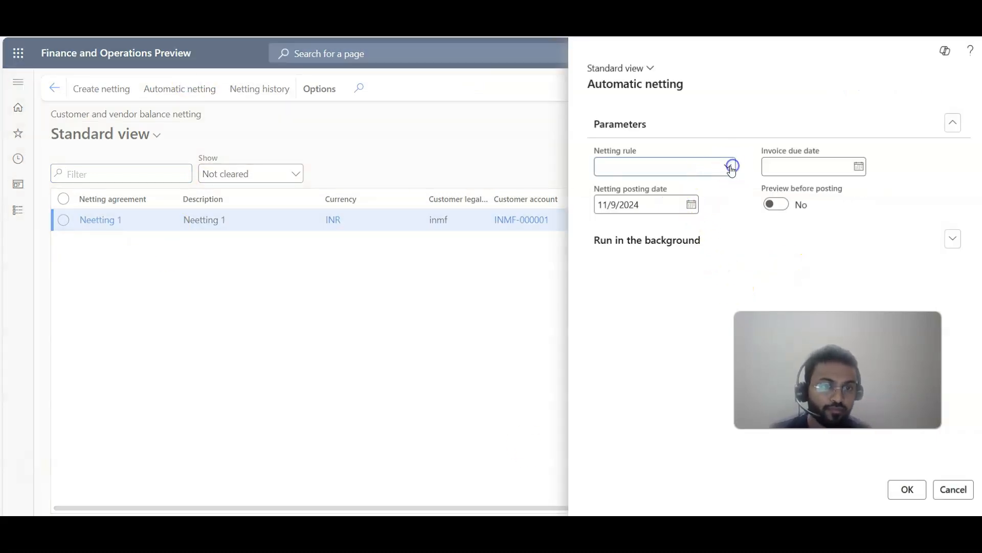
pyautogui.click(732, 168)
pyautogui.click(696, 214)
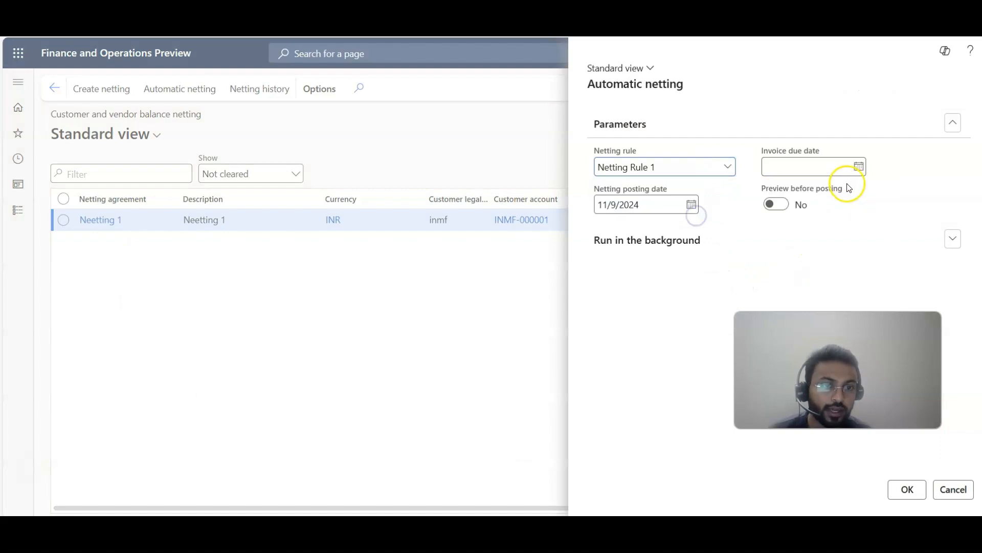
pyautogui.click(953, 489)
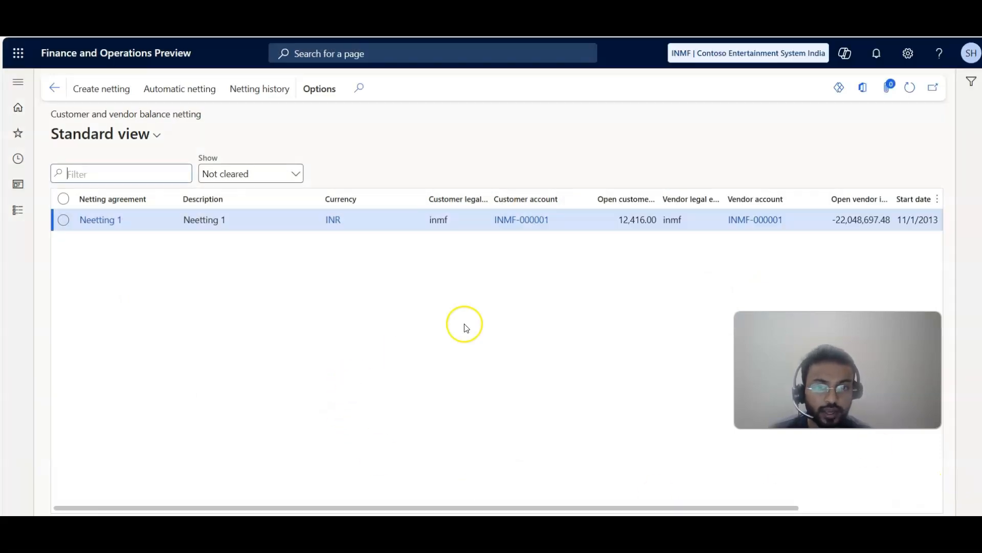
# - Run Automatic netting with Netting Rule 1, invoice due date 11/9/2024 and Preview before posting set to Yes
pyautogui.click(615, 221)
pyautogui.click(847, 220)
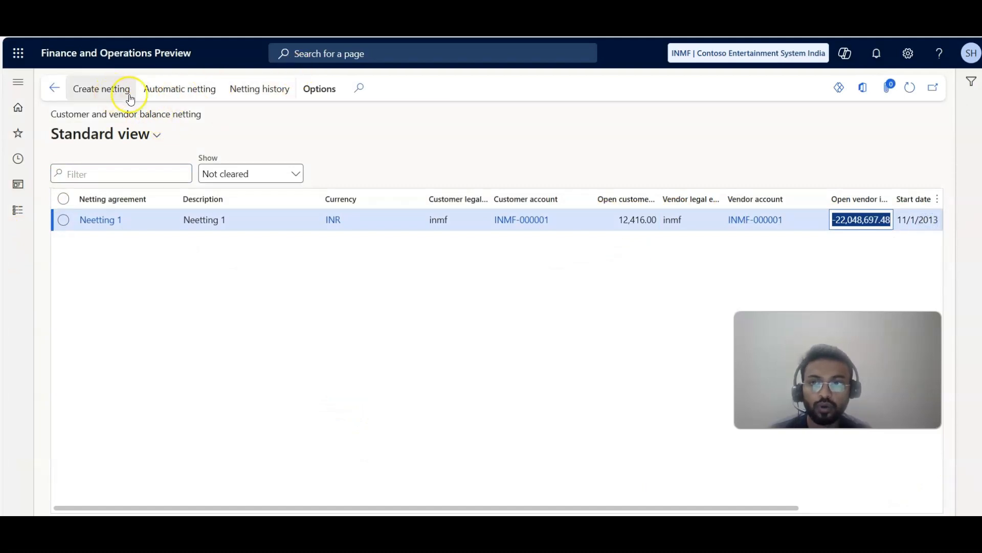
pyautogui.click(180, 89)
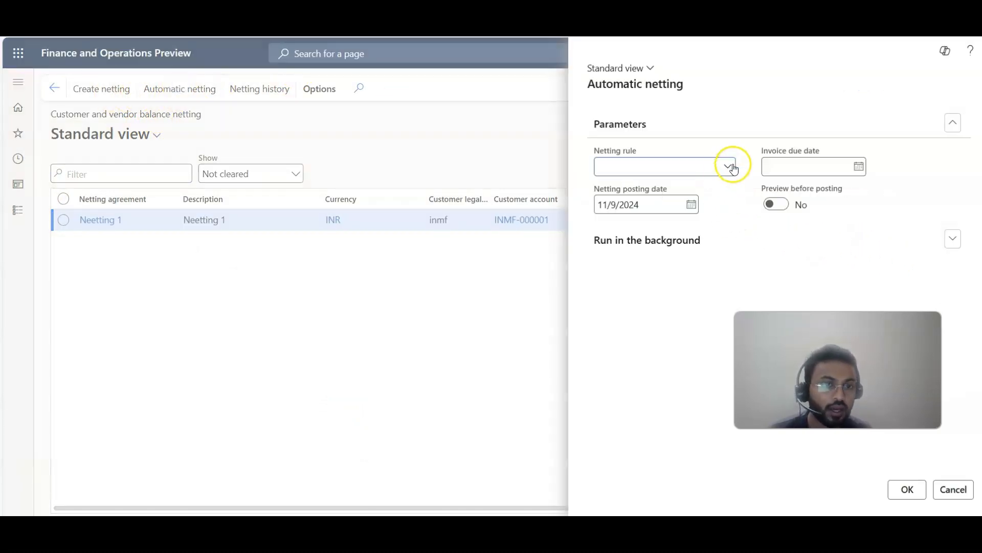
pyautogui.click(719, 172)
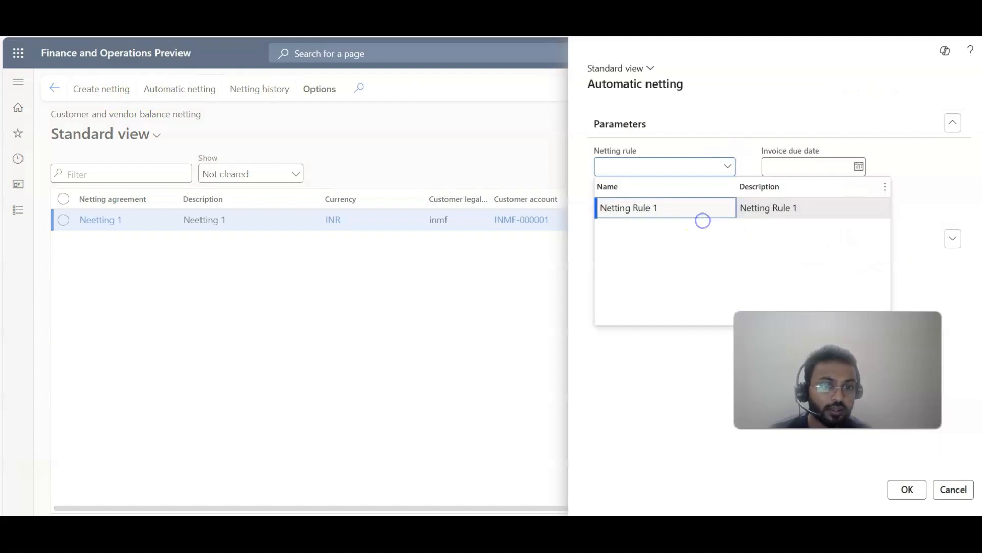
pyautogui.click(702, 221)
pyautogui.click(858, 166)
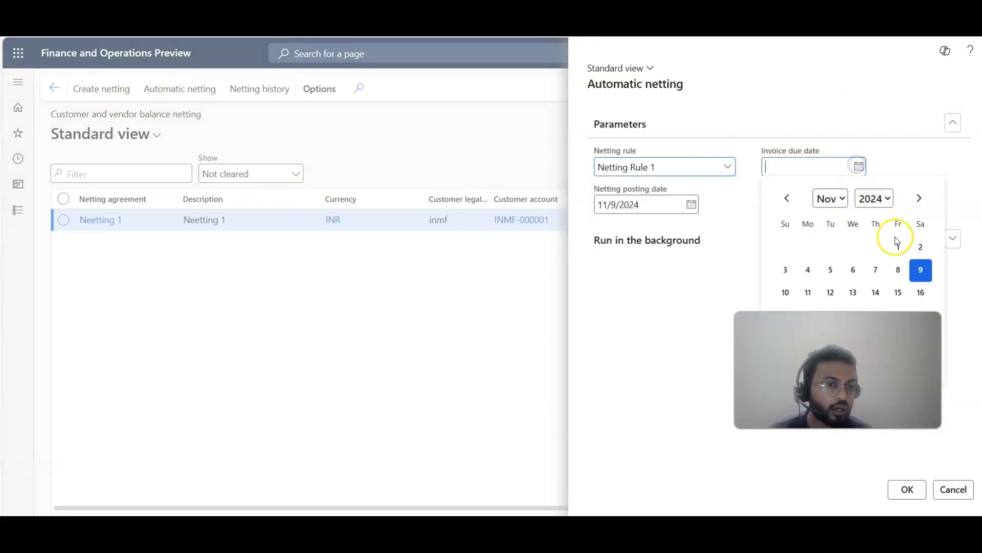
pyautogui.click(921, 269)
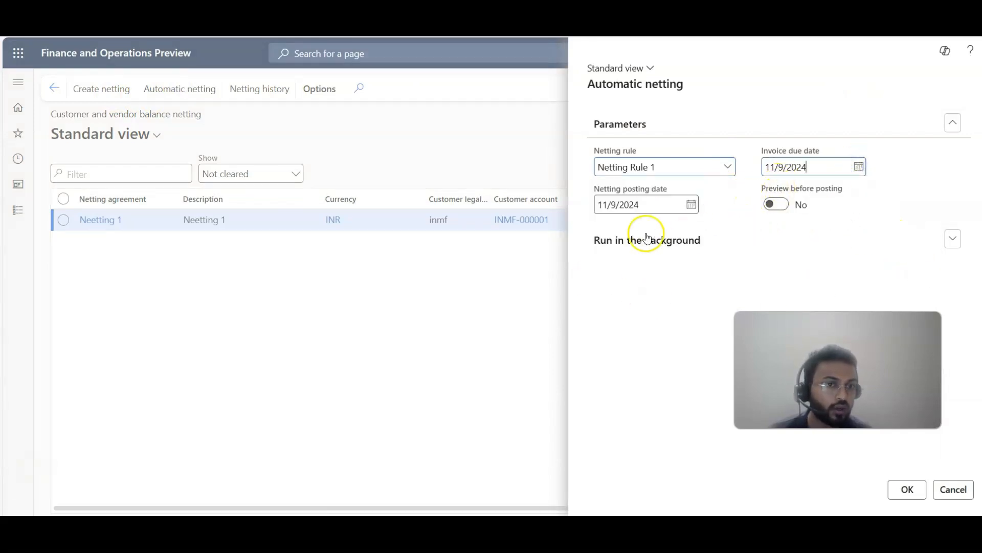
pyautogui.click(746, 241)
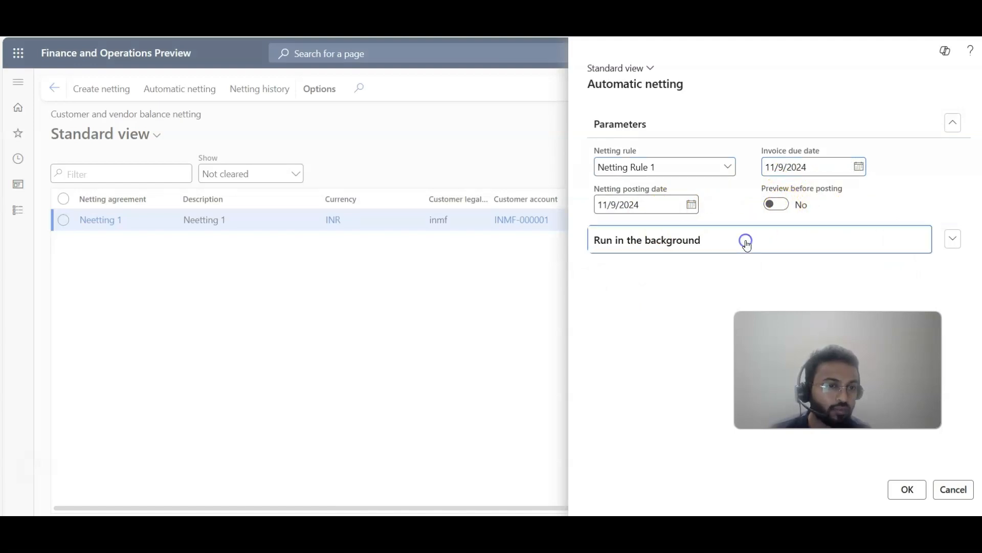
pyautogui.click(782, 204)
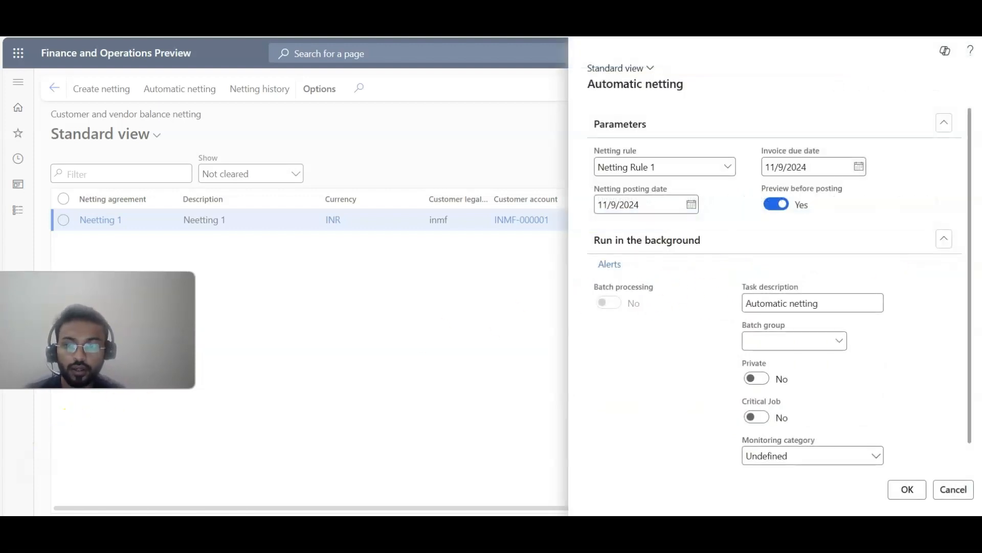
pyautogui.click(906, 491)
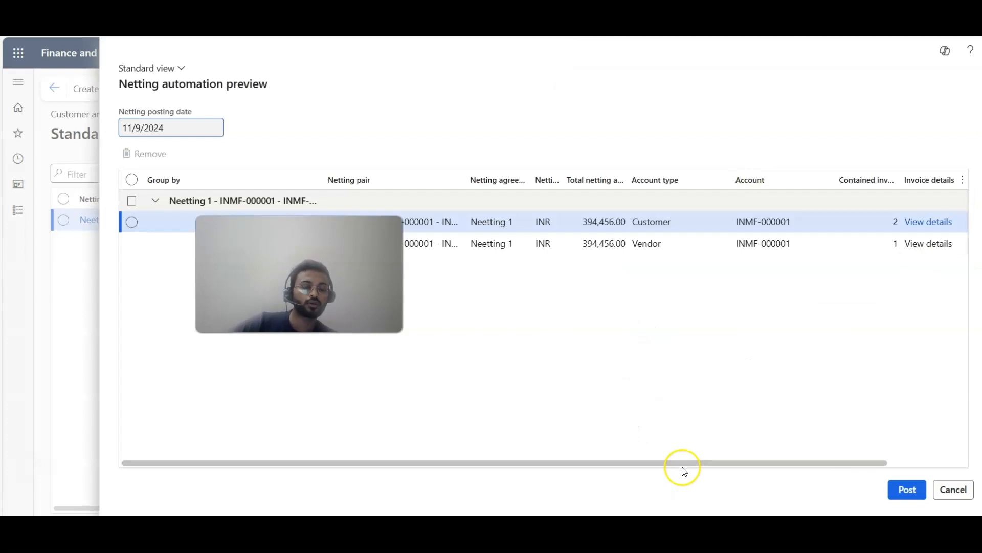
# - Examine the customer and vendor invoice details of the Neetting 1 pair in the netting automation preview
pyautogui.click(965, 460)
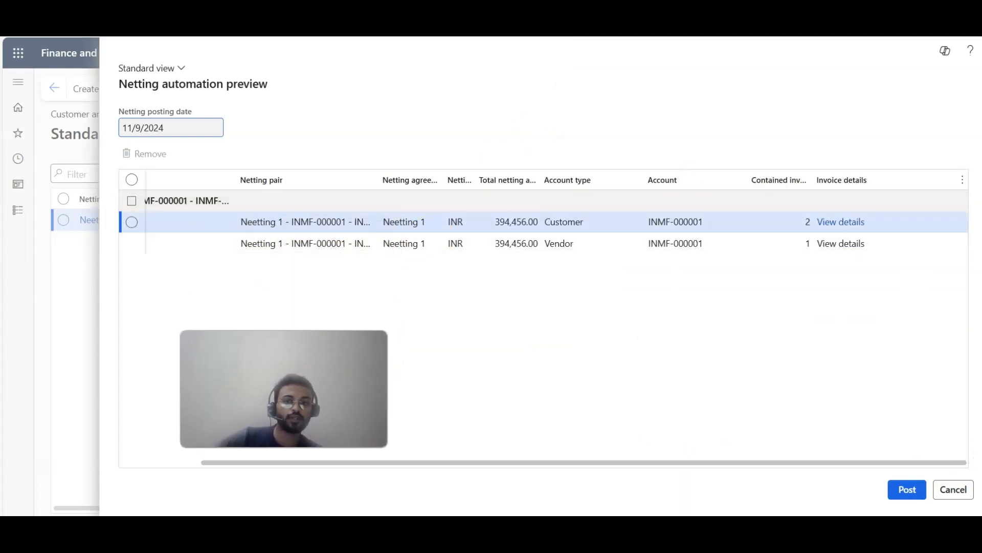
pyautogui.click(860, 233)
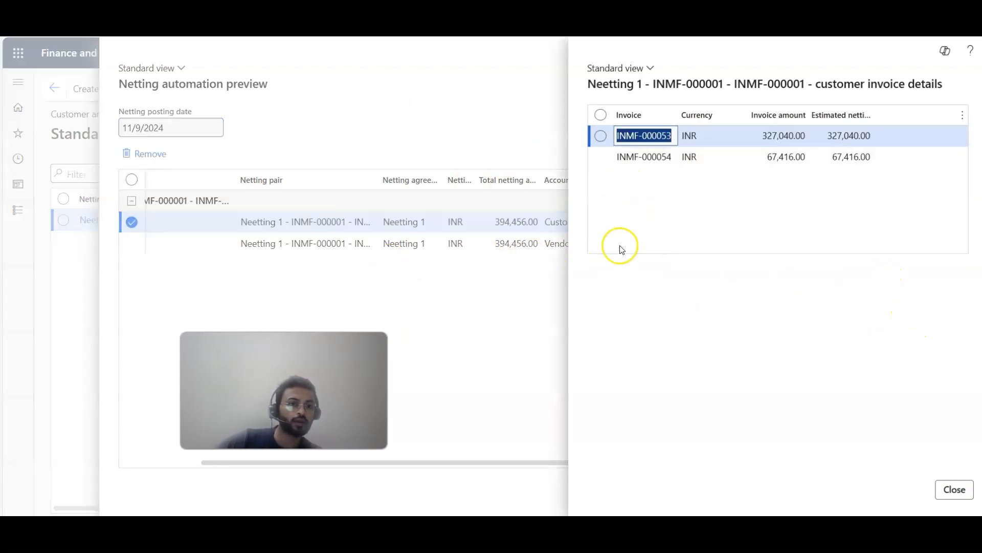
pyautogui.click(943, 490)
pyautogui.doubleClick(847, 246)
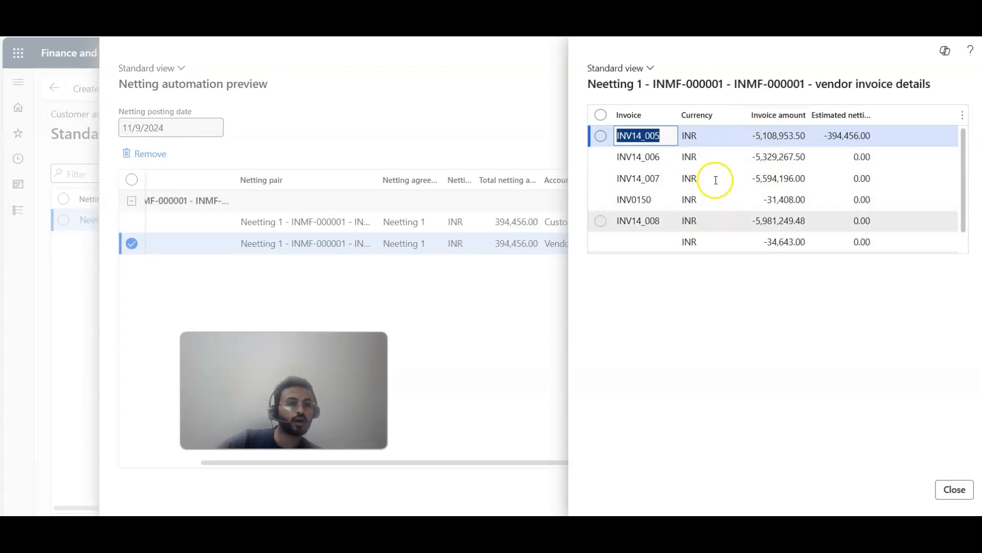
# - Examine the invoice and estimated netting amounts in the pair's vendor invoice details, widening the estimated netting amount column
pyautogui.scroll(-1, 706, 245)
pyautogui.scroll(1, 727, 225)
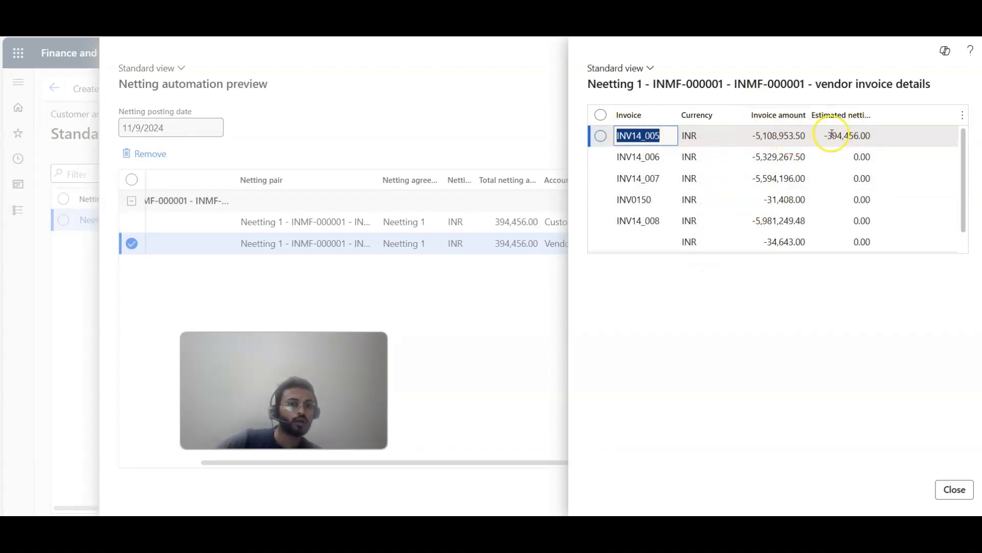
pyautogui.scroll(-1, 798, 179)
pyautogui.scroll(1, 819, 127)
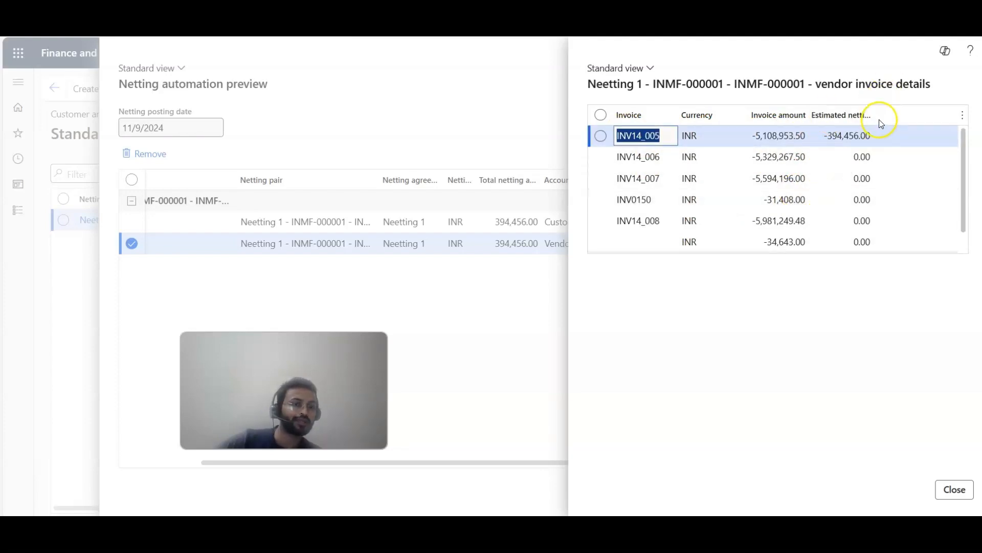
pyautogui.moveTo(874, 121); pyautogui.dragTo(965, 115)
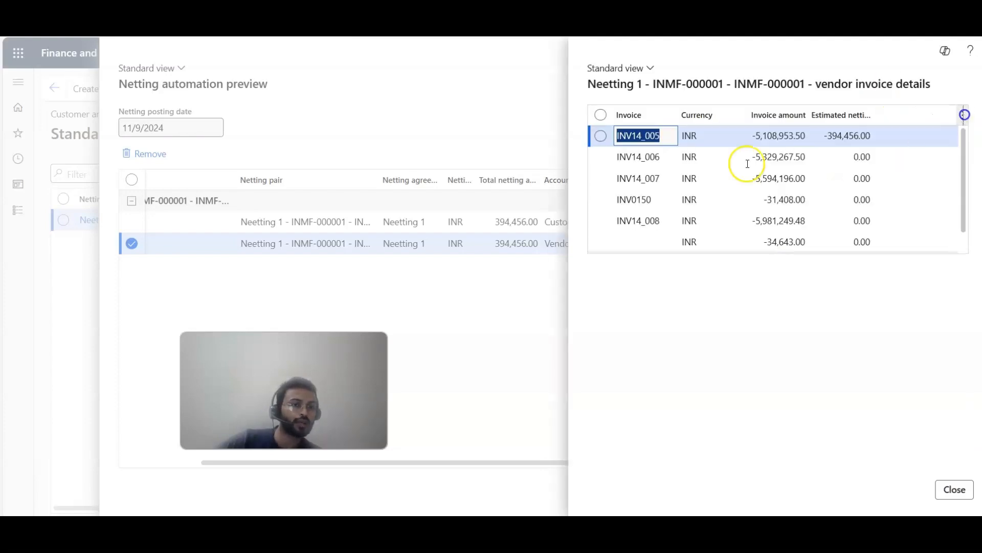
pyautogui.click(919, 135)
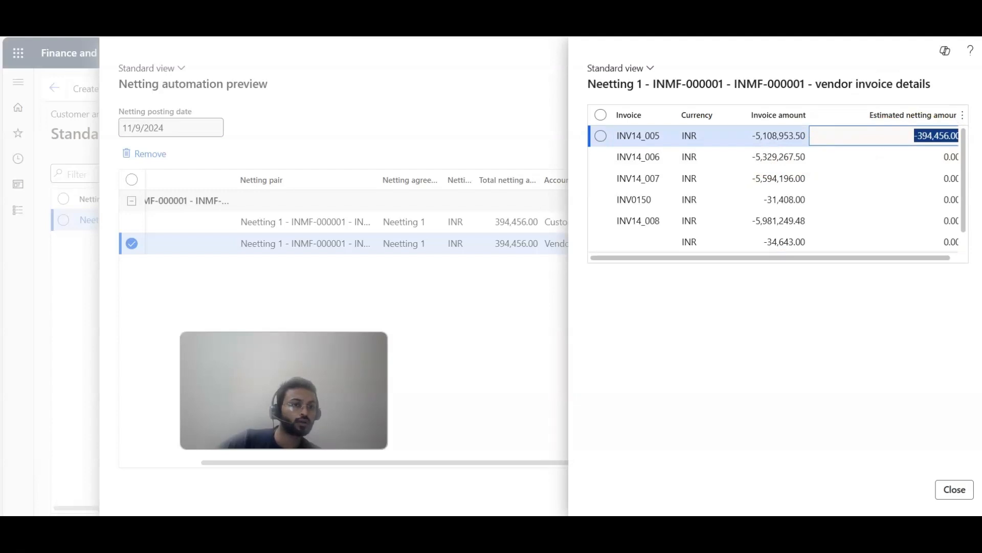
pyautogui.click(737, 135)
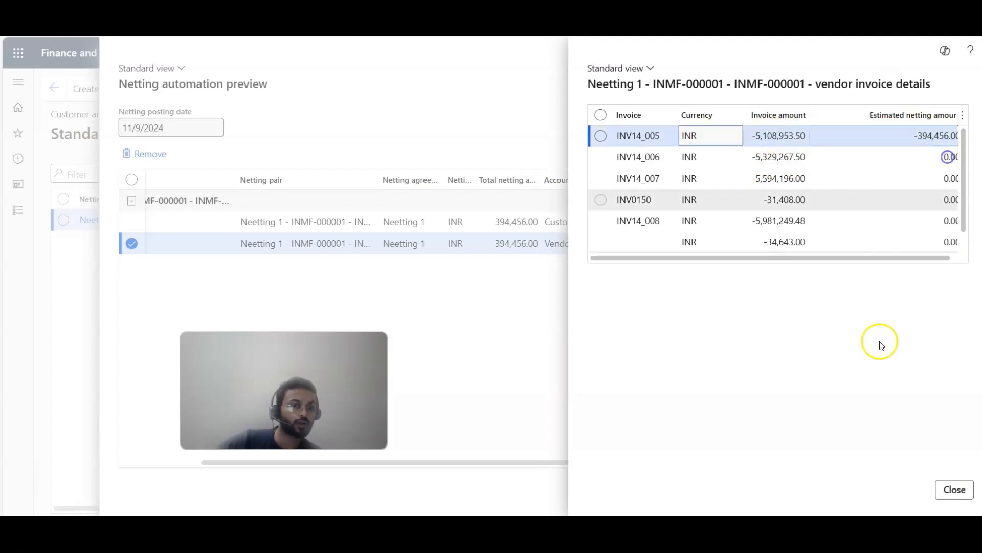
pyautogui.click(954, 490)
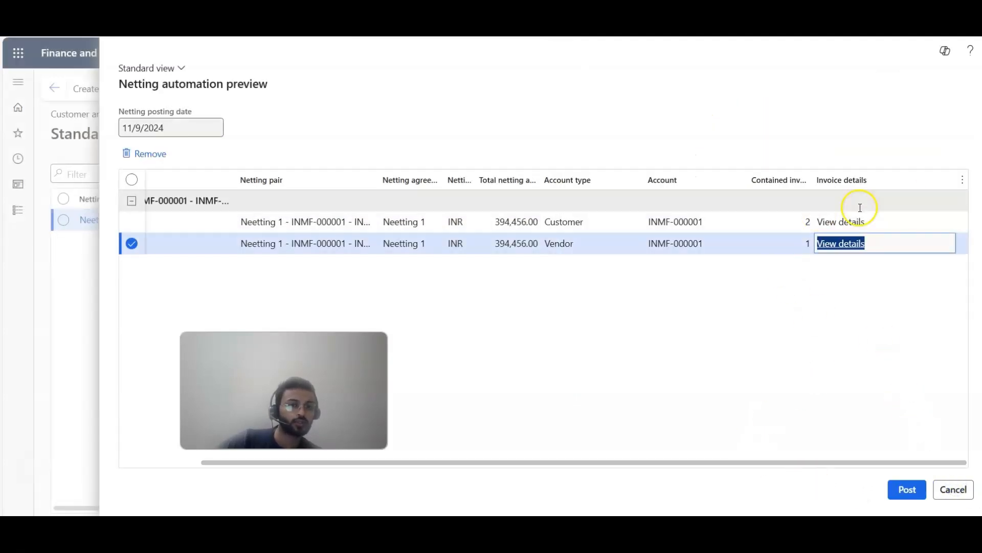
# - Recheck the customer invoice details of the Neetting 1 pair and post the previewed automatic netting
pyautogui.click(849, 224)
pyautogui.click(856, 225)
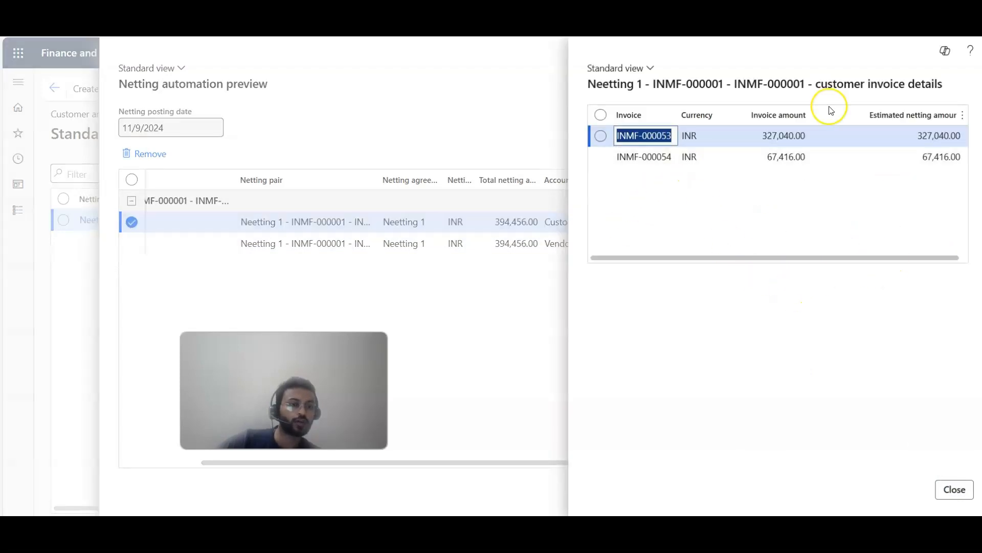
pyautogui.click(955, 490)
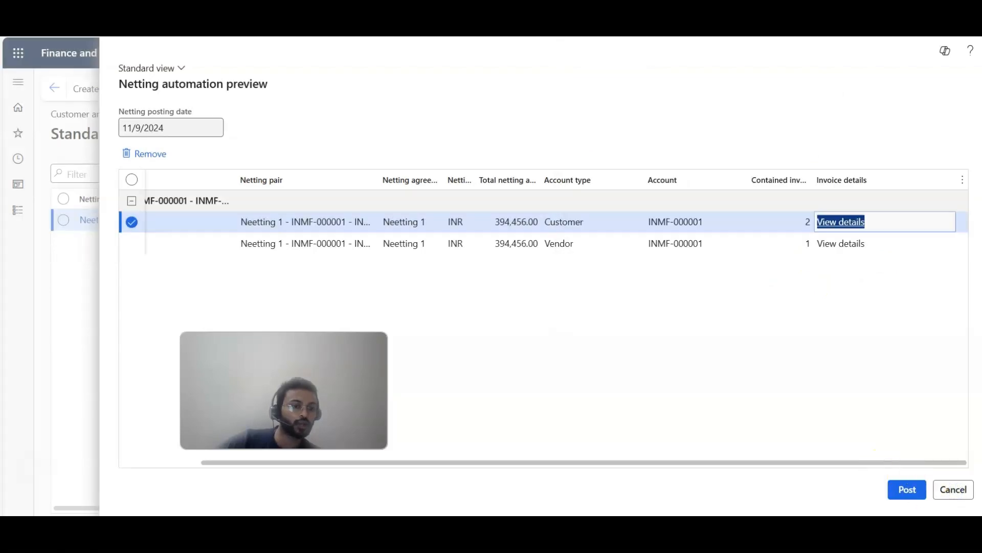
pyautogui.click(908, 489)
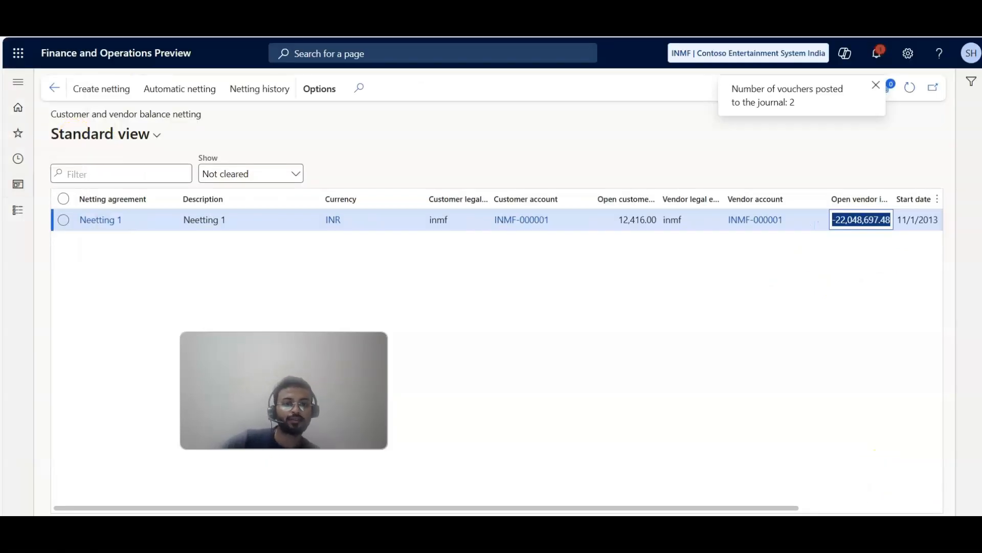
# - Open the netting history and examine the amounts, contained invoices and statuses of the Neetting 1 journals
pyautogui.click(244, 83)
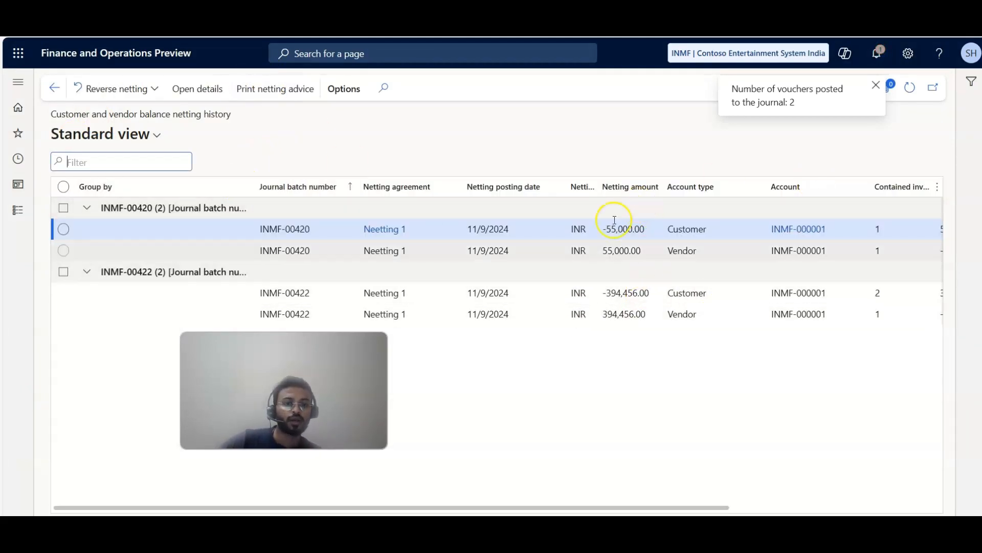
pyautogui.click(581, 231)
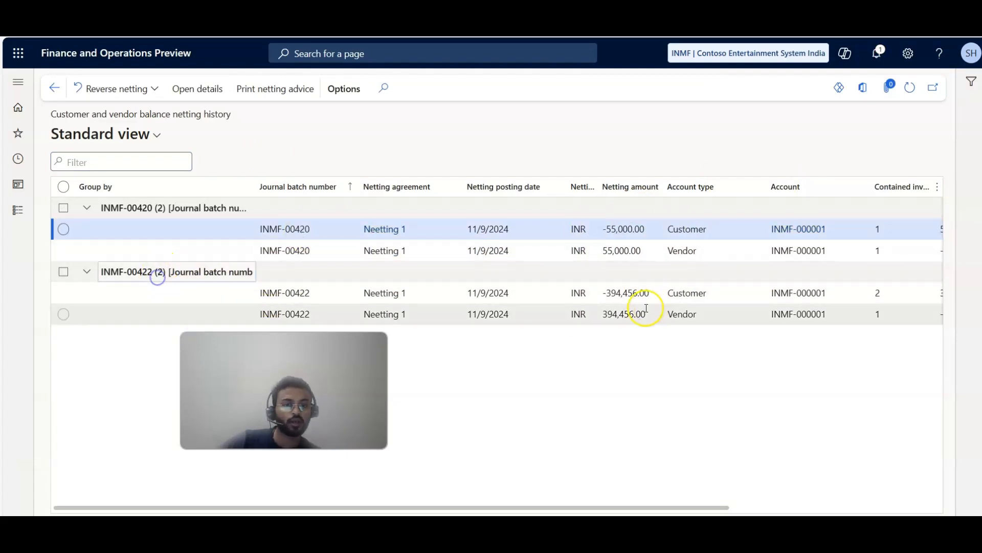
pyautogui.click(611, 295)
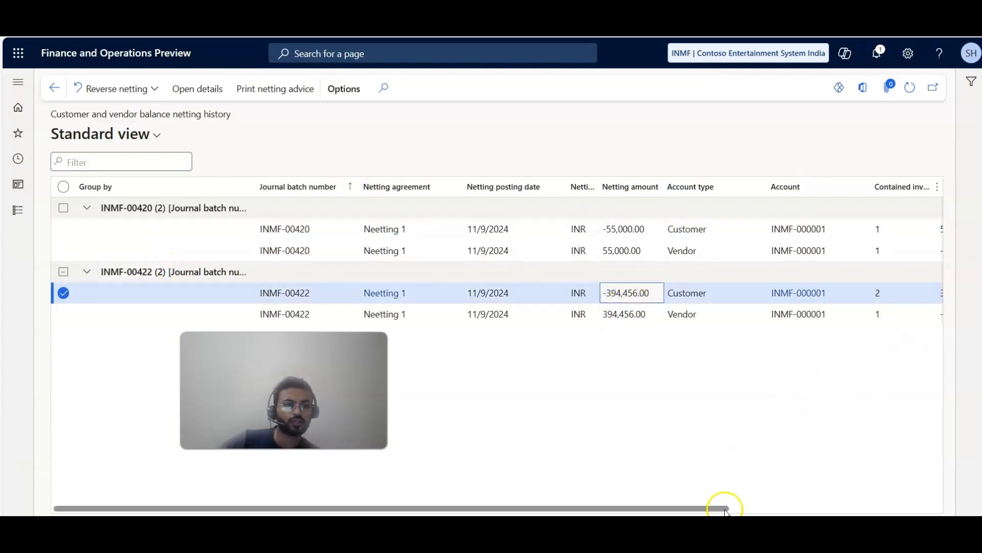
pyautogui.moveTo(717, 507); pyautogui.dragTo(929, 507)
pyautogui.click(610, 293)
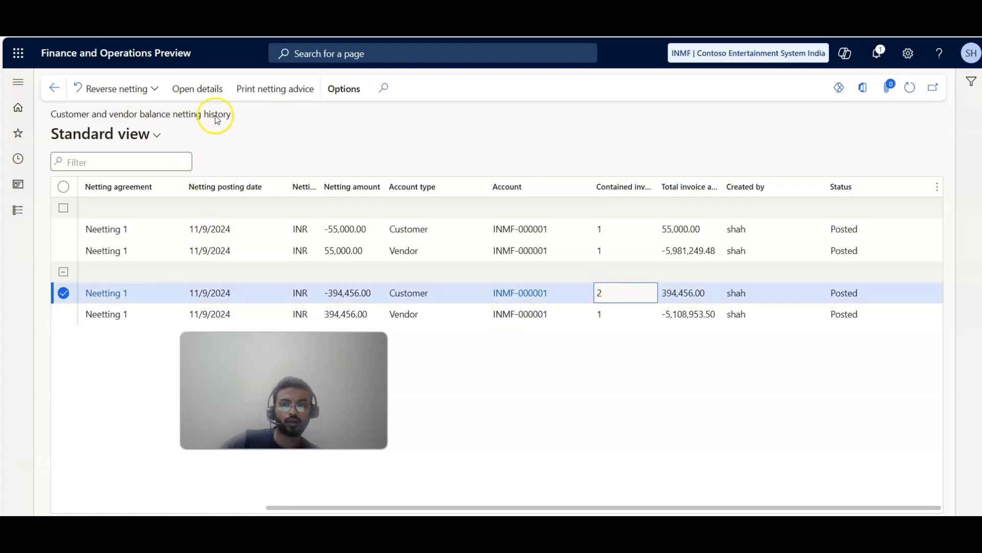
# - Open the details of the 394,456.00 customer netting and print its netting advice to Screen for review
pyautogui.click(184, 89)
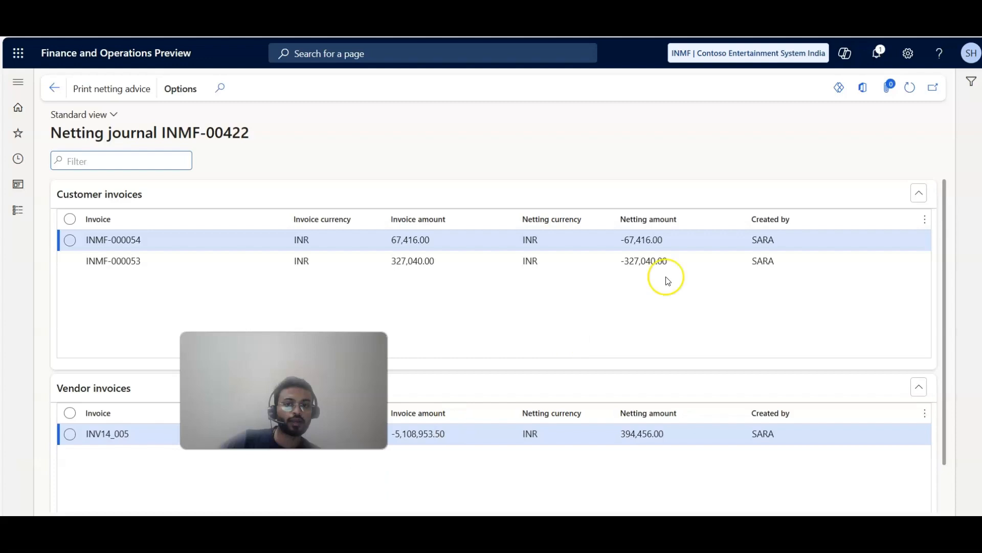
pyautogui.click(132, 88)
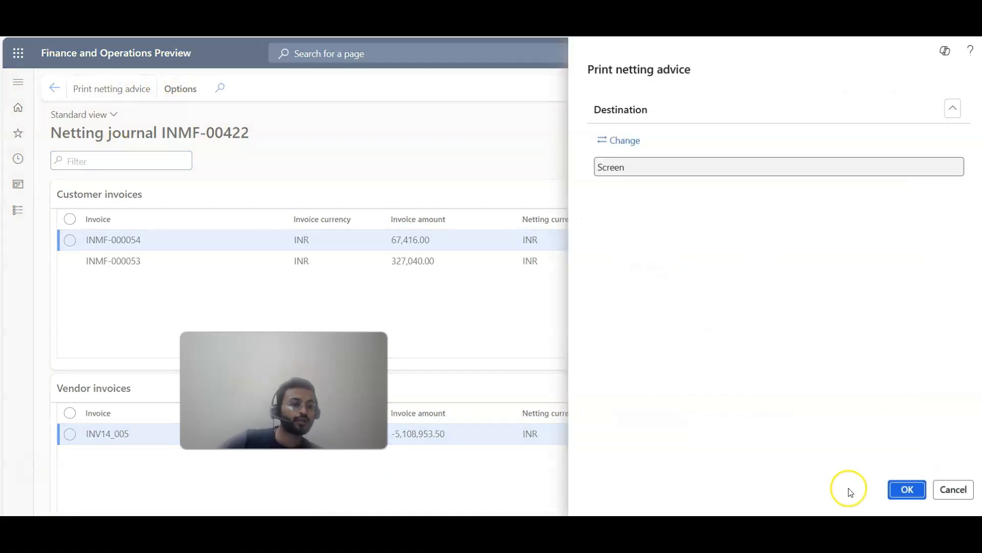
pyautogui.click(907, 489)
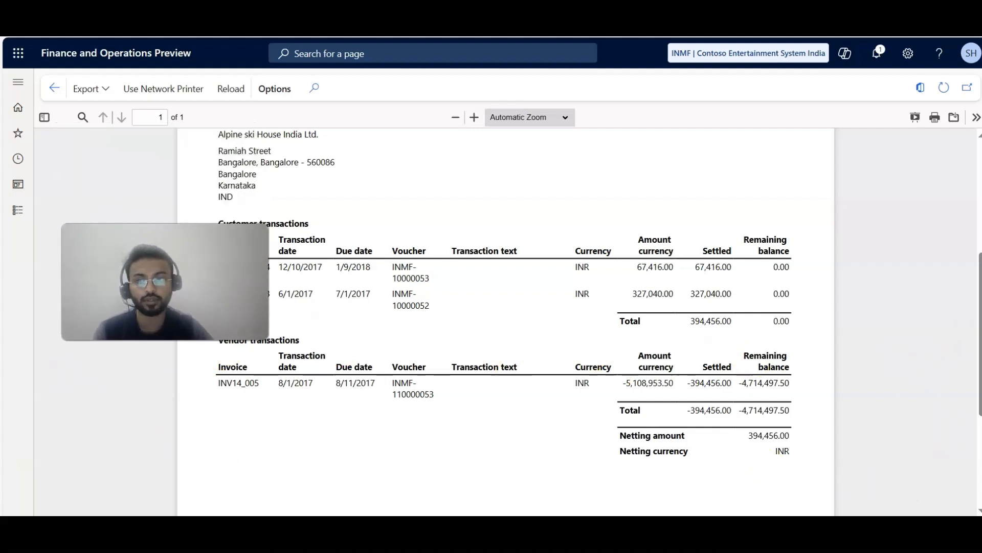
pyautogui.click(54, 87)
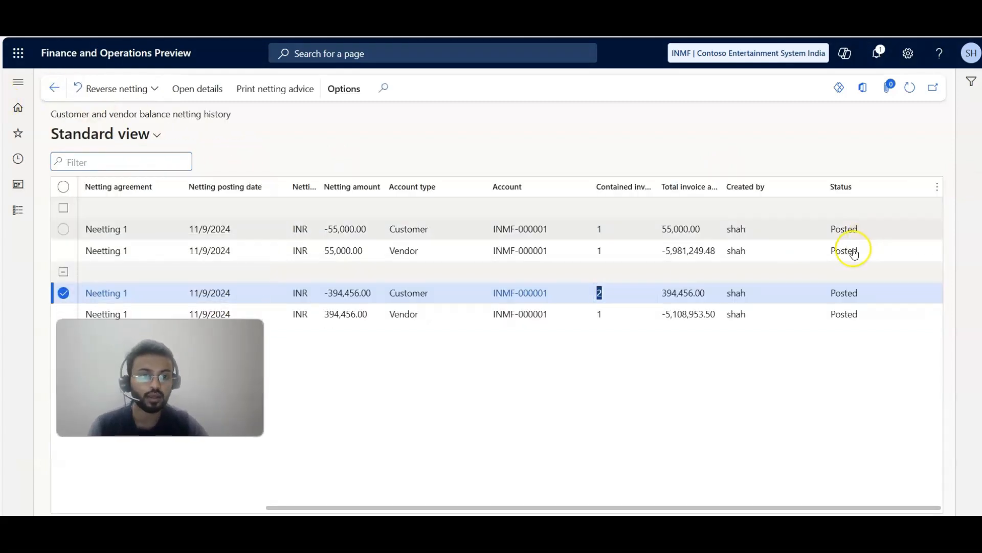
# - Reverse the 55,000.00 vendor netting of Neetting 1 with Use existing dates for reversal set to Yes
pyautogui.click(854, 252)
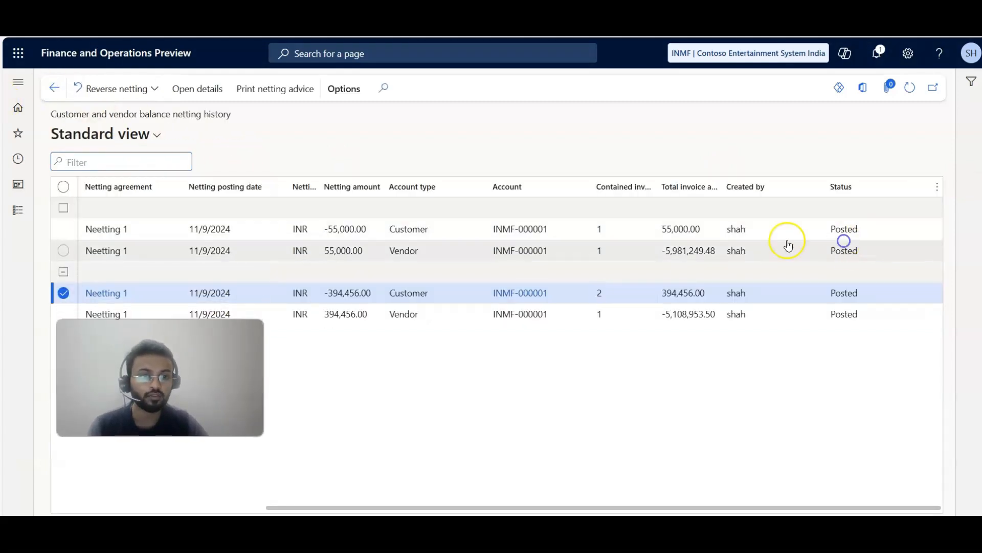
pyautogui.click(122, 97)
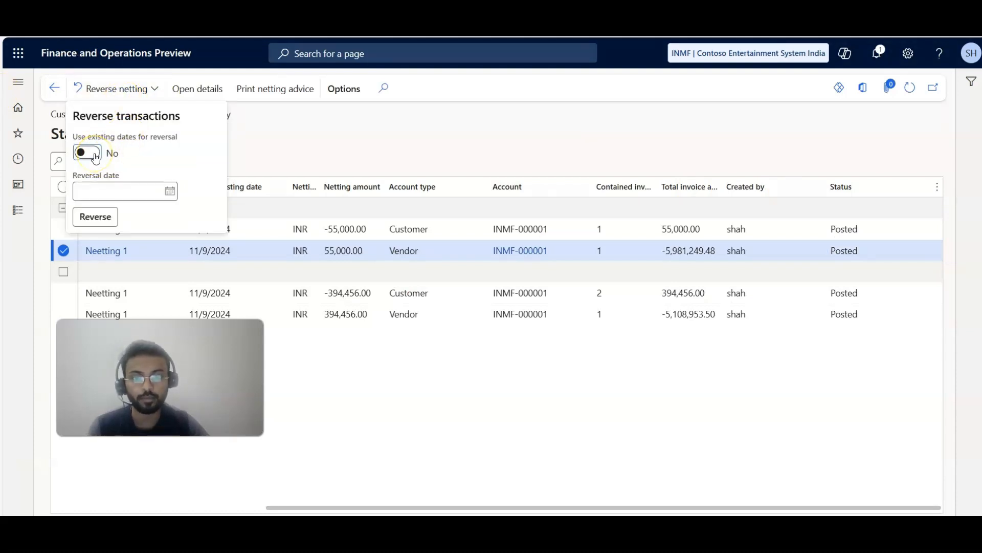
pyautogui.click(95, 152)
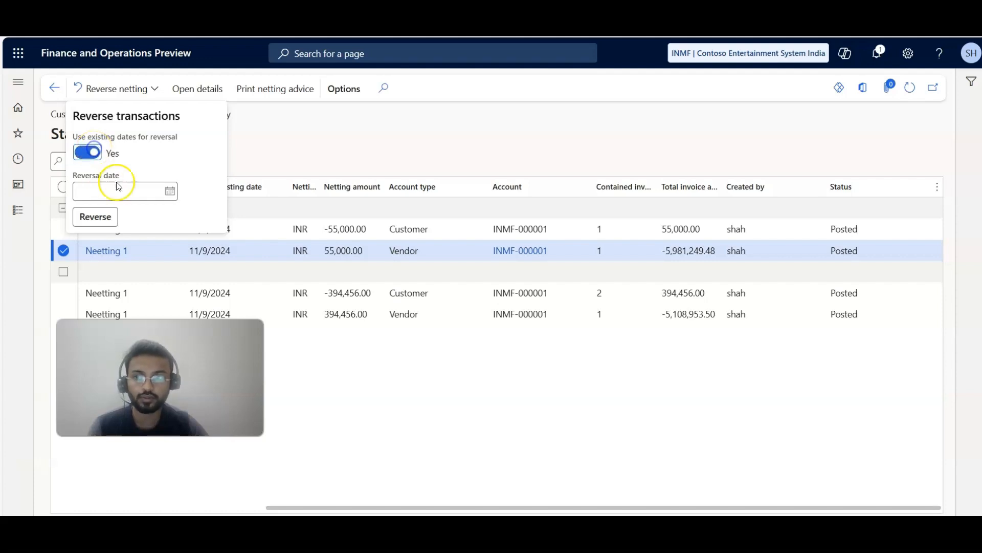
pyautogui.click(95, 216)
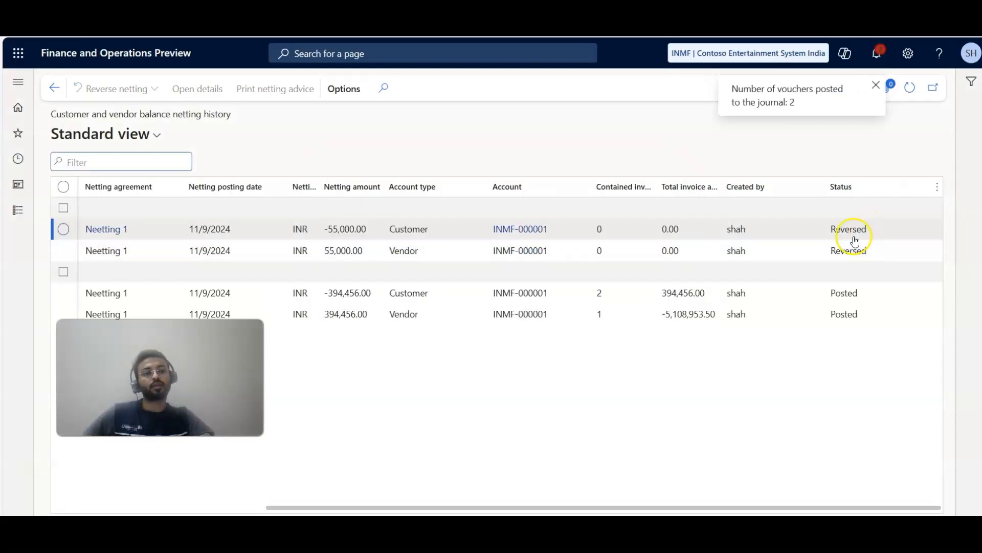
# - Open the customer transactions for the reversed netting and compare the 55,000.00 netting entry with its reversal entry
pyautogui.click(522, 235)
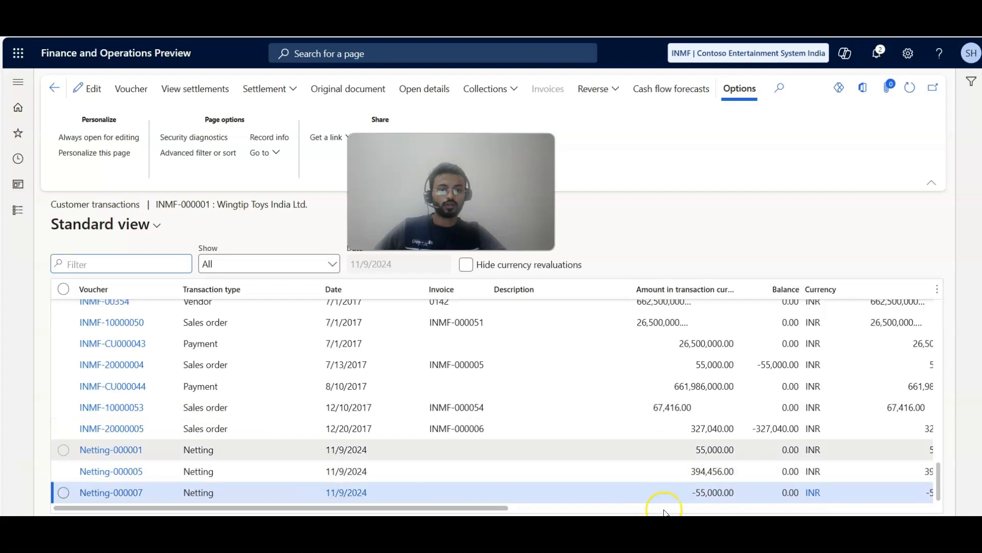
pyautogui.click(731, 447)
pyautogui.moveTo(670, 441); pyautogui.dragTo(725, 450)
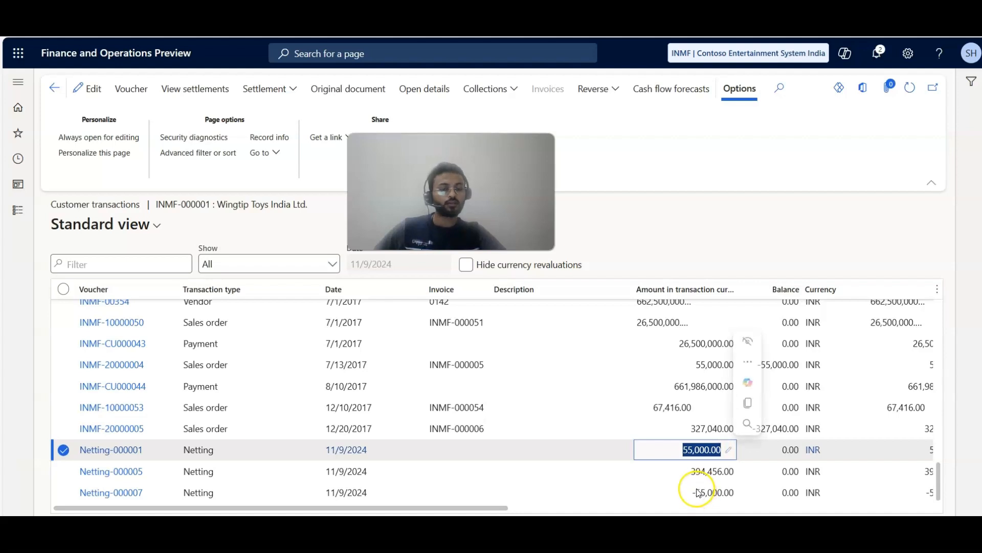
pyautogui.moveTo(743, 499); pyautogui.dragTo(692, 497)
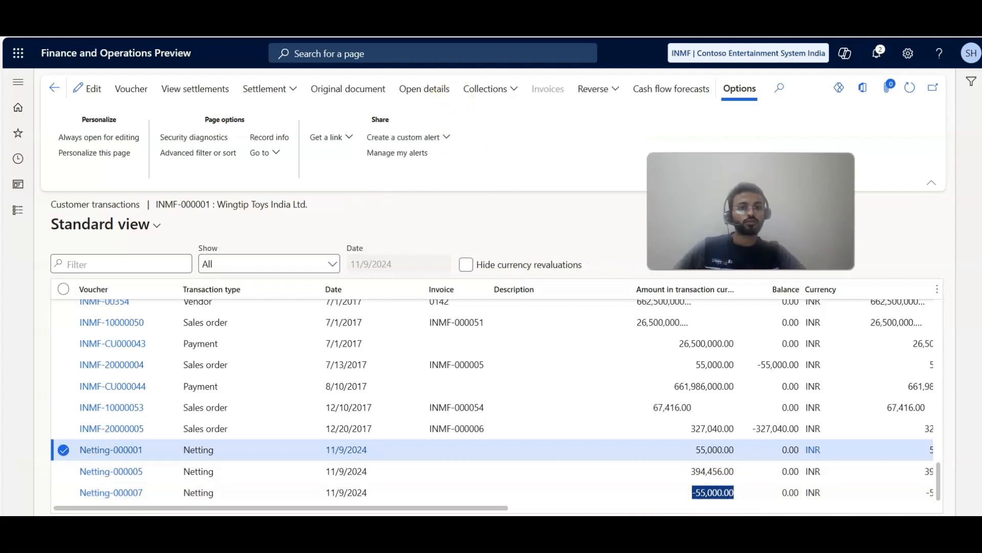
pyautogui.click(374, 486)
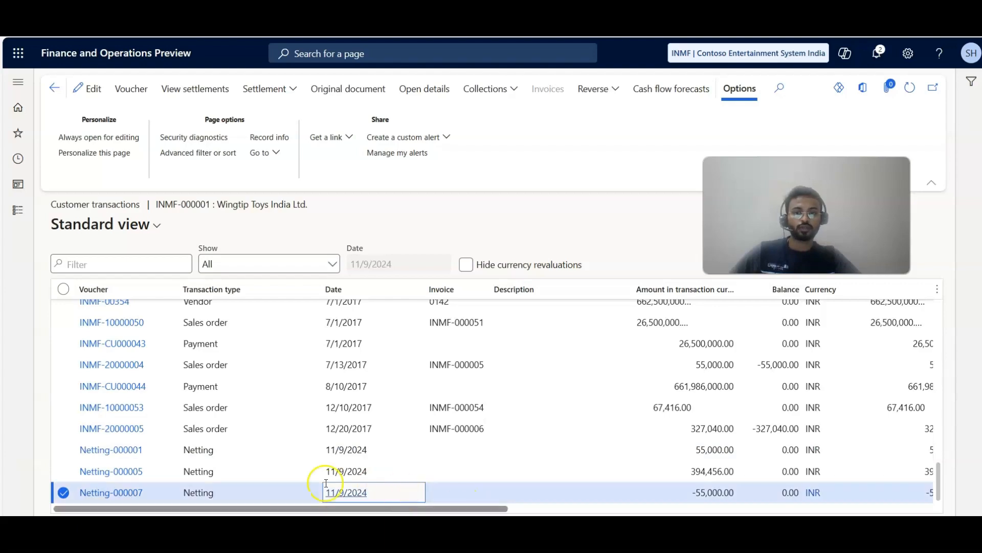
pyautogui.moveTo(454, 509)
pyautogui.mouseDown()
pyautogui.moveTo(888, 510)
pyautogui.moveTo(445, 510)
pyautogui.mouseUp()
pyautogui.click(54, 88)
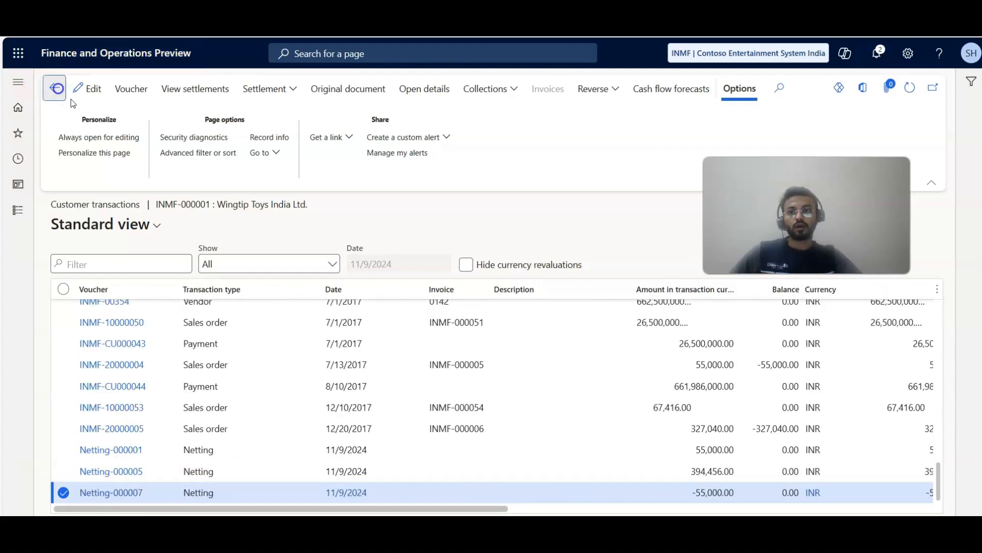
# - Open the Process automations page from the Accounts payable netting payments
pyautogui.click(18, 210)
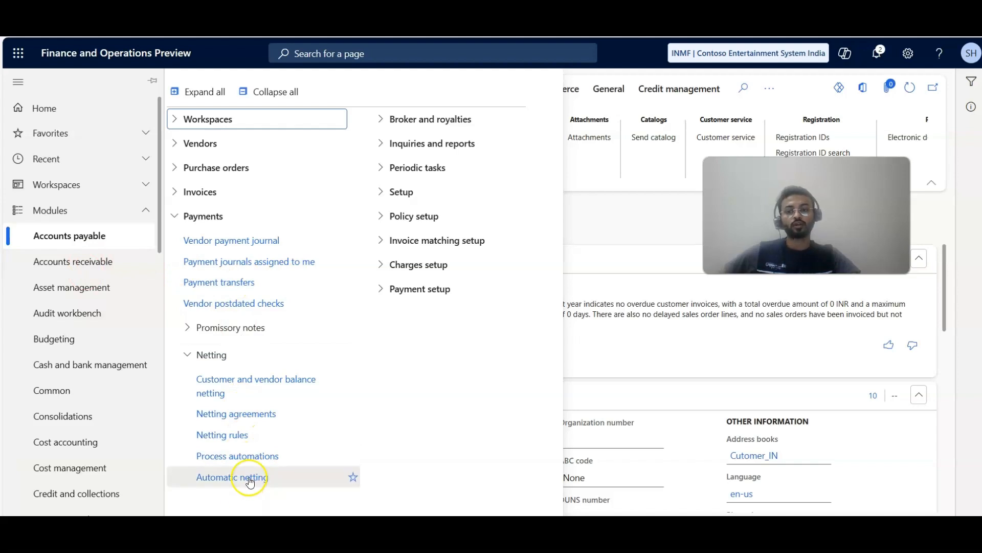
pyautogui.click(207, 458)
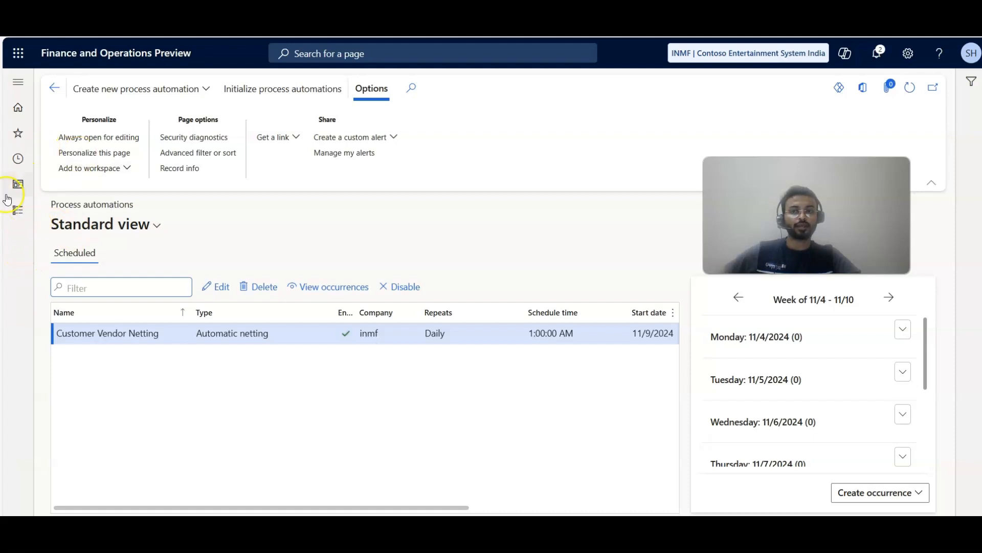
pyautogui.click(19, 207)
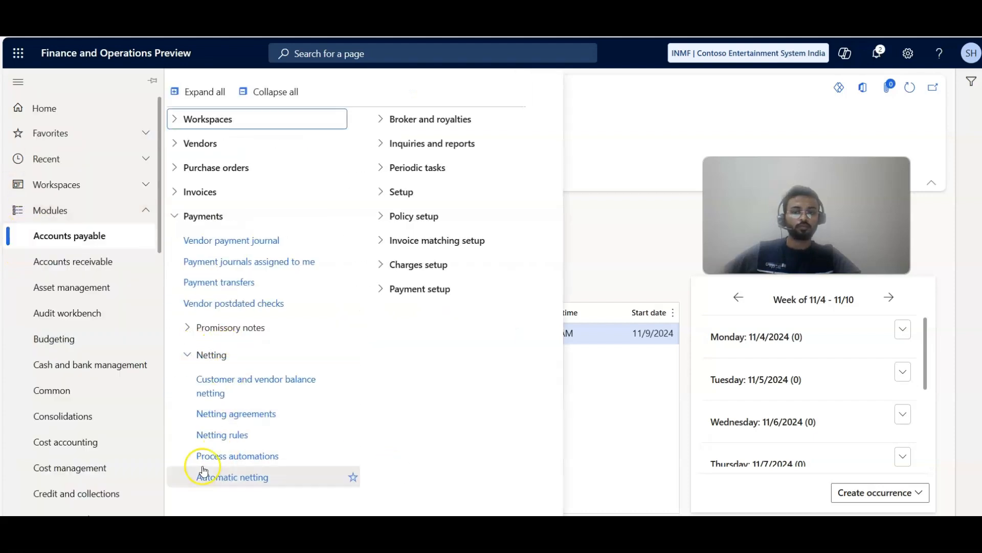
pyautogui.click(665, 437)
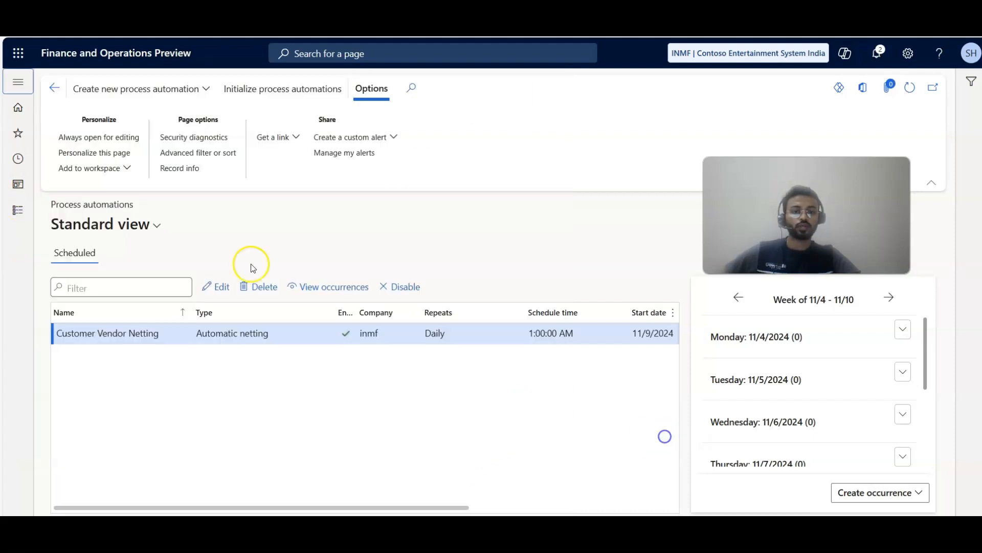
# - Start a new process automation series with the schedule type Automatic netting for company inmf
pyautogui.click(128, 90)
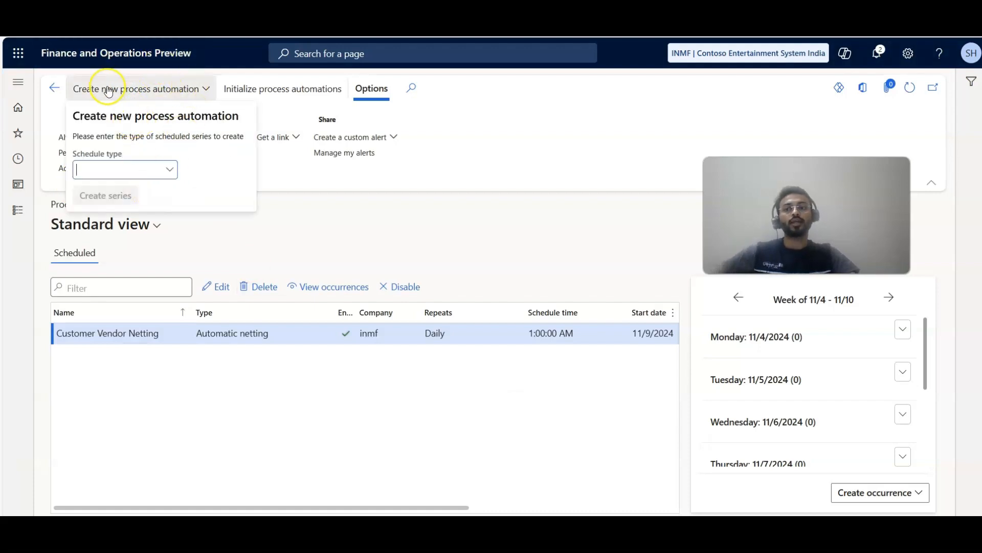
pyautogui.click(176, 173)
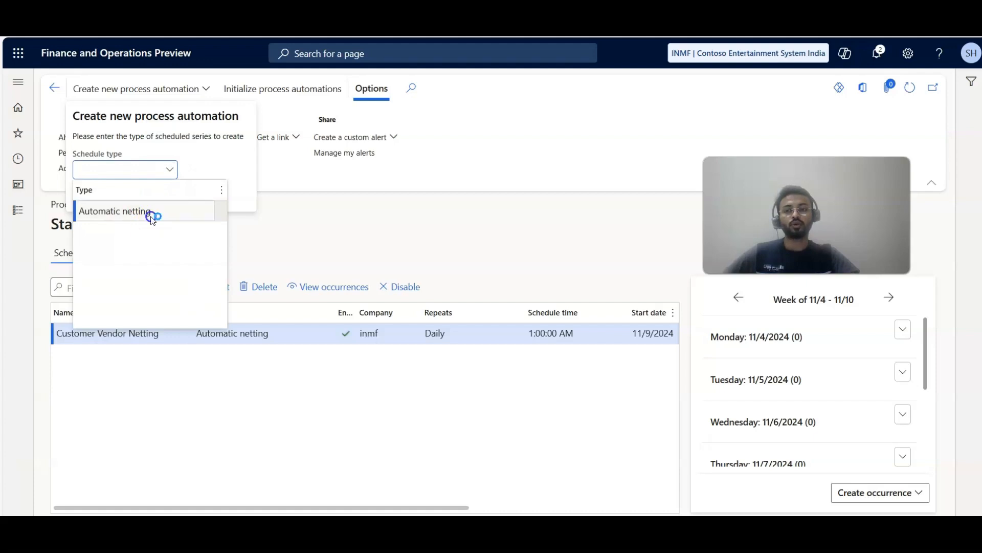
pyautogui.click(110, 210)
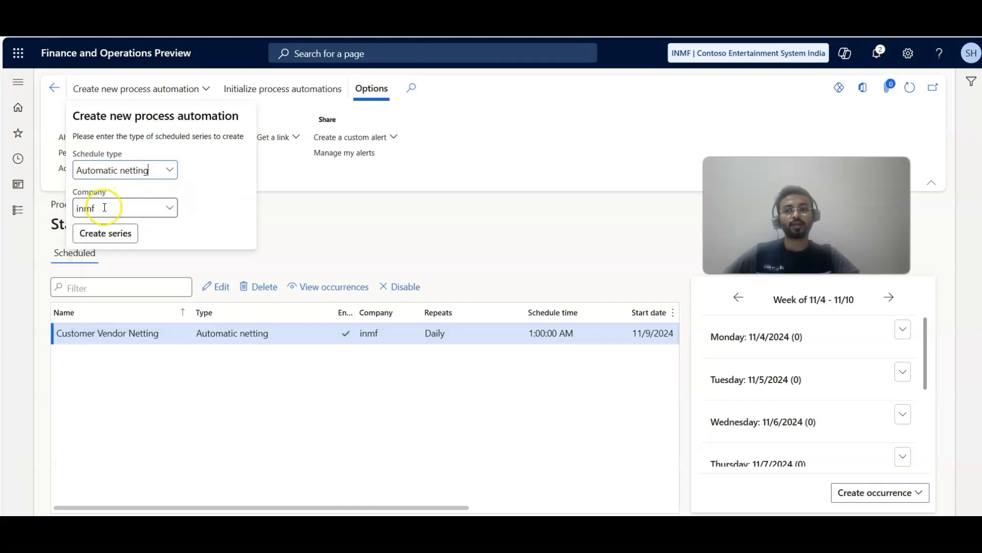
pyautogui.click(122, 229)
pyautogui.click(115, 232)
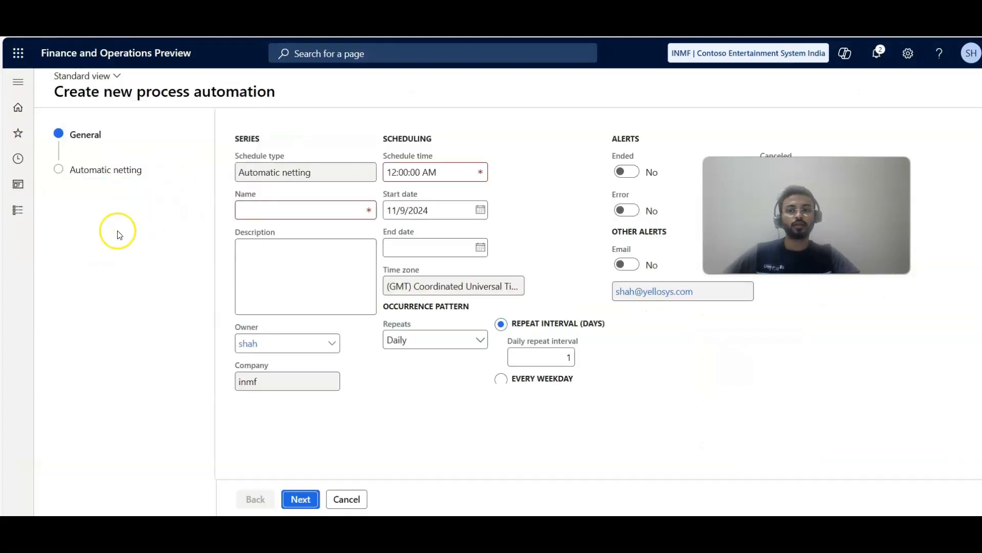
# - Name the series Customer Vendor Netting, describe it as Customer and vendor netting, and set its end date to 11/9/2024
pyautogui.click(340, 215)
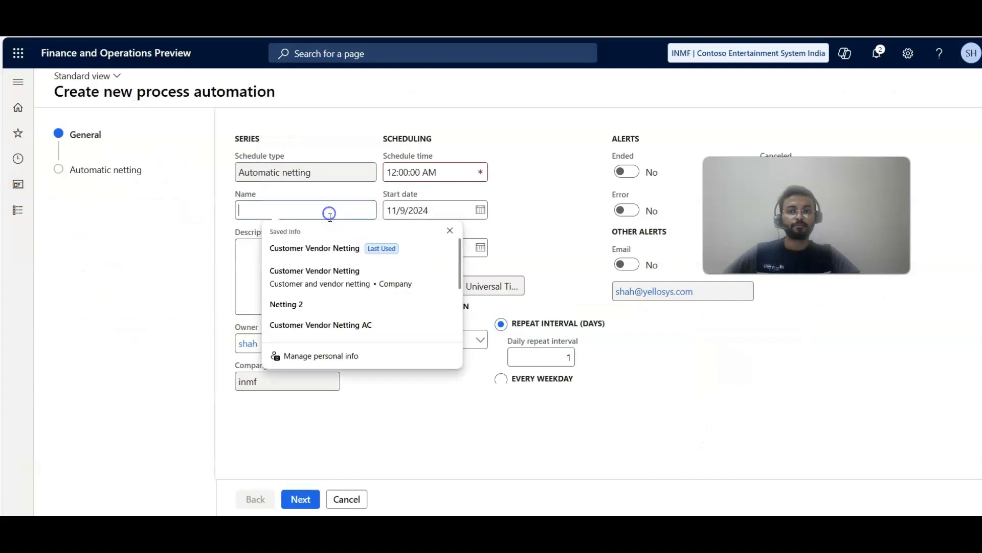
pyautogui.click(284, 247)
pyautogui.click(310, 261)
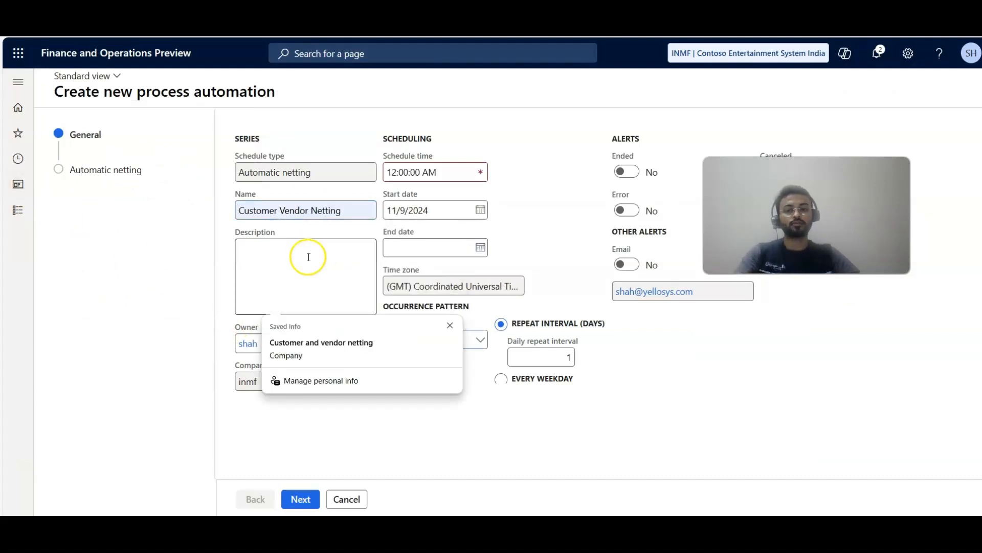
pyautogui.click(327, 340)
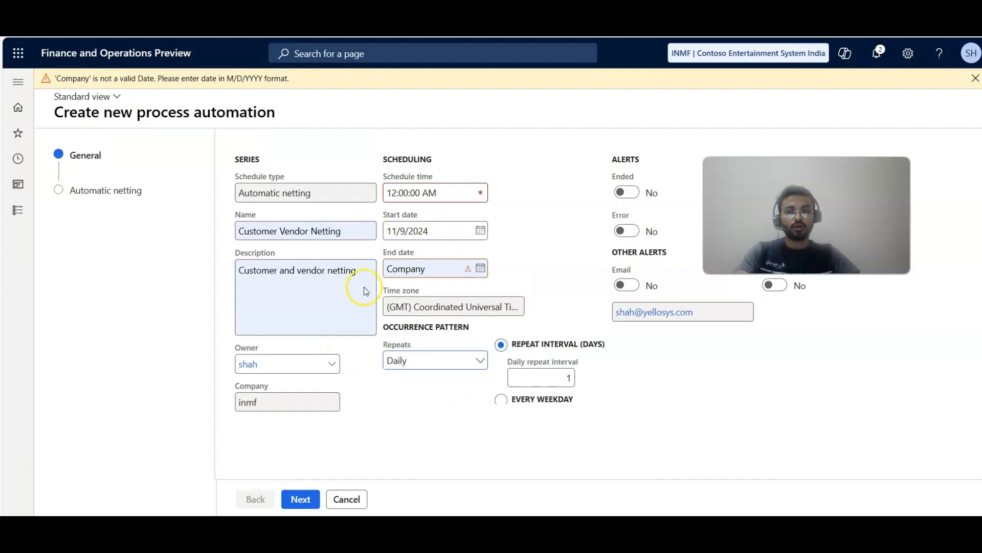
pyautogui.click(635, 297)
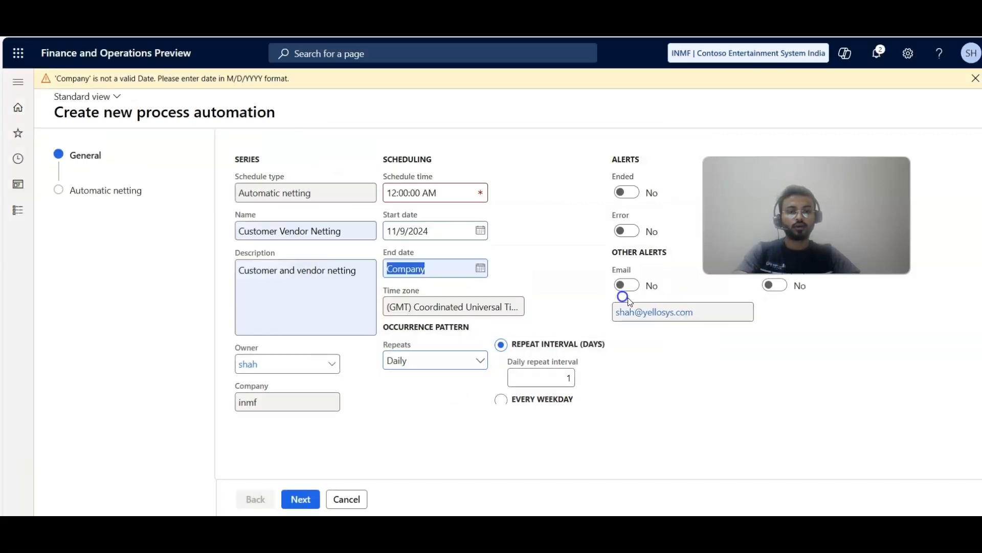
pyautogui.write('t')
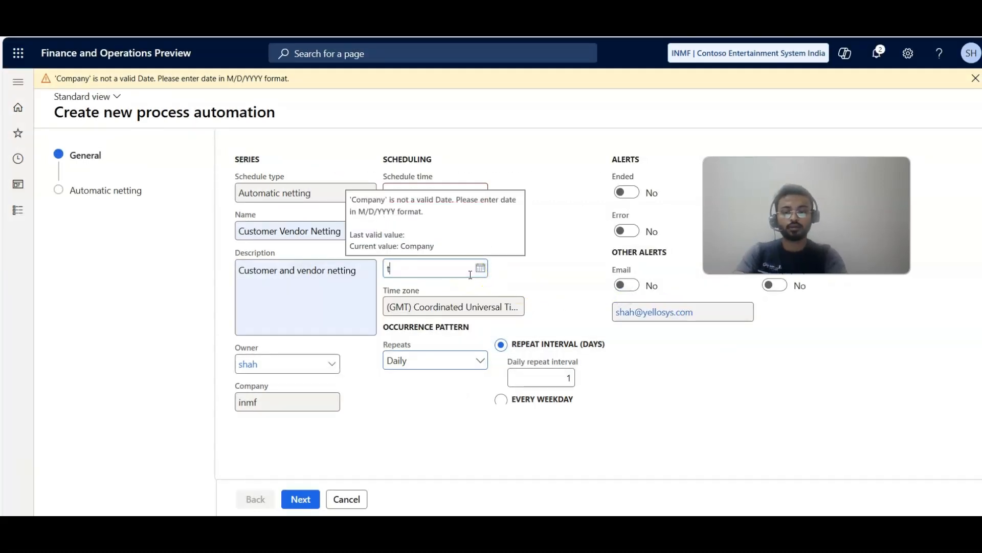
pyautogui.press('Tab')
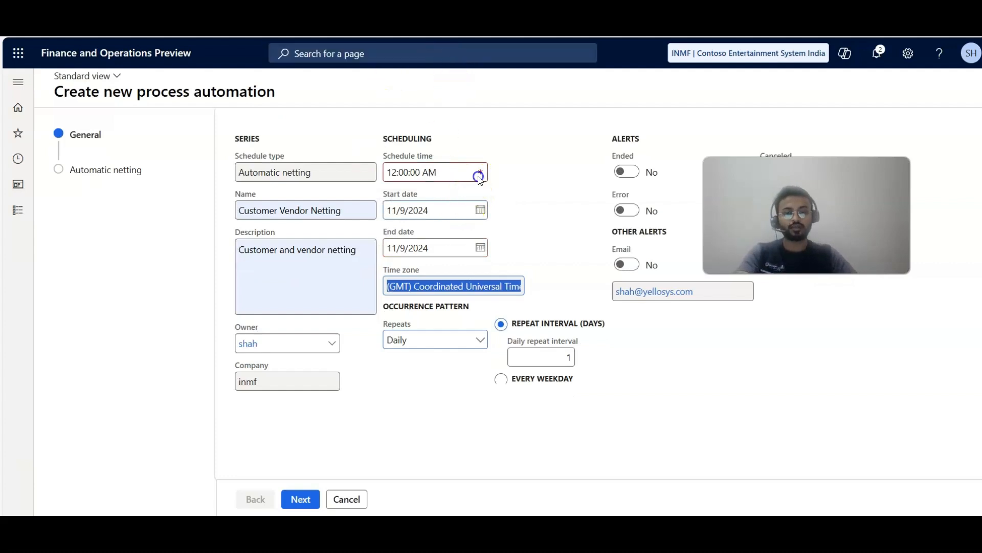
# - Set the schedule time of the automatic netting series to 11:00:00 AM
pyautogui.click(478, 174)
pyautogui.click(402, 171)
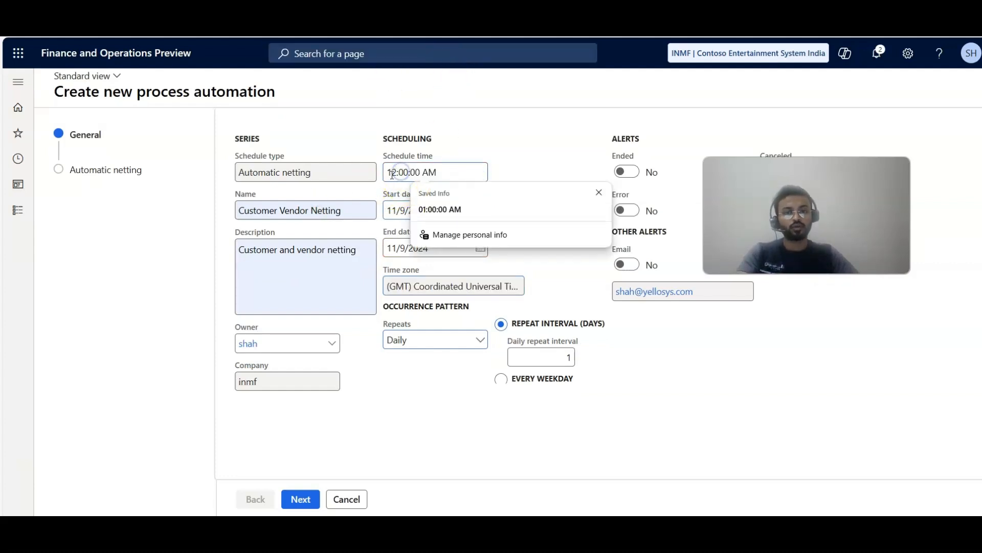
pyautogui.press('BackSpace')
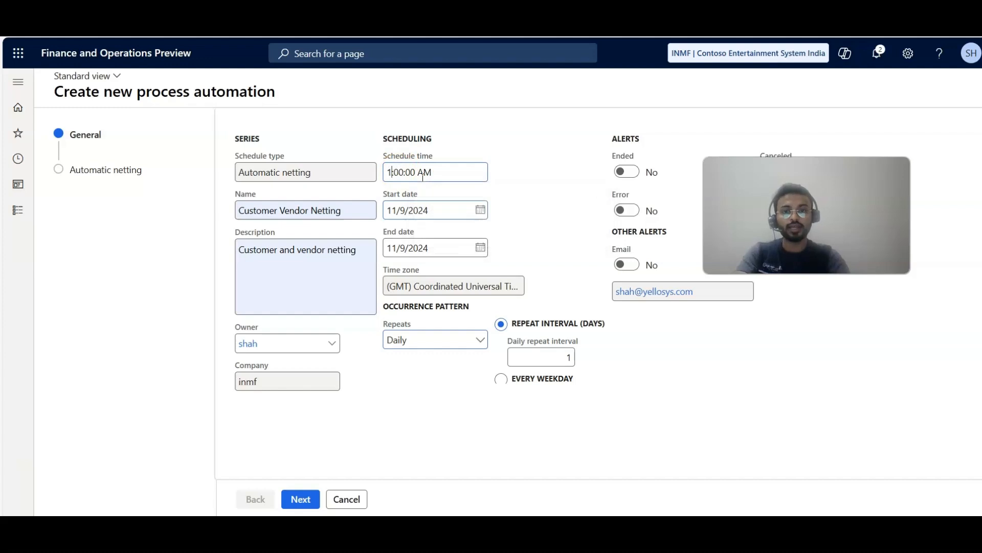
pyautogui.write('1')
pyautogui.press('Tab')
pyautogui.press('Tab')
pyautogui.press('Tab')
pyautogui.press('Tab')
pyautogui.press('Tab')
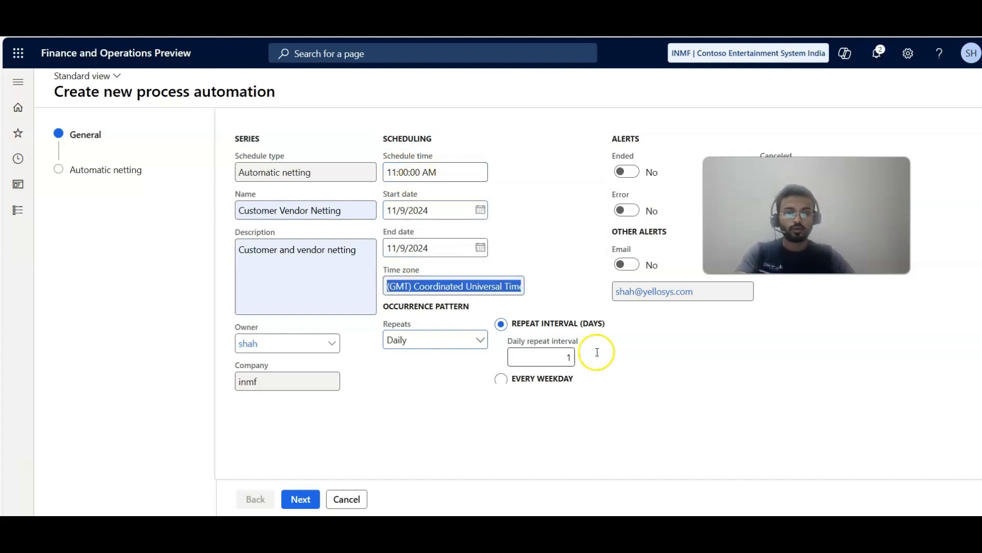
pyautogui.click(583, 360)
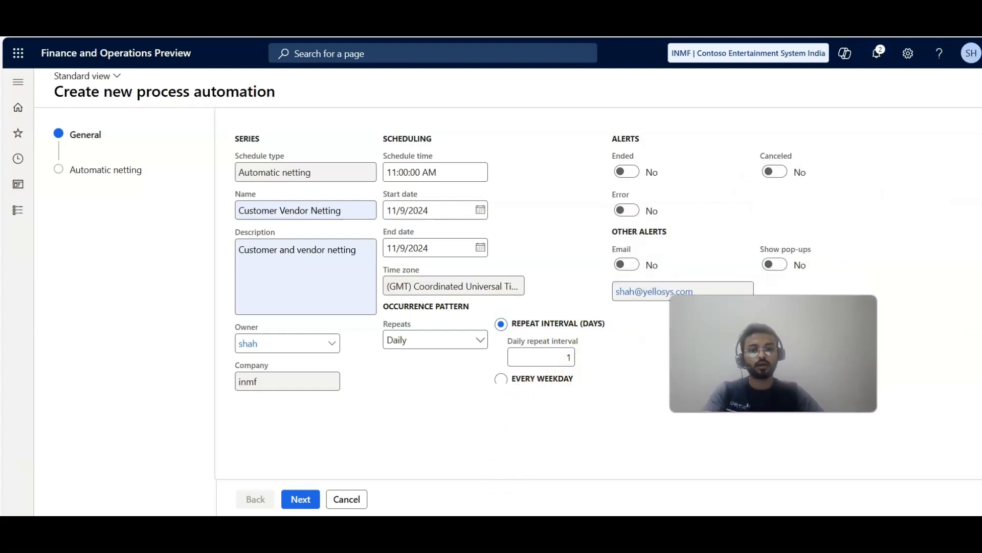
# - Select Netting Rule 1 with Today as the netting posting date for the series, and leave the wizard
pyautogui.click(307, 500)
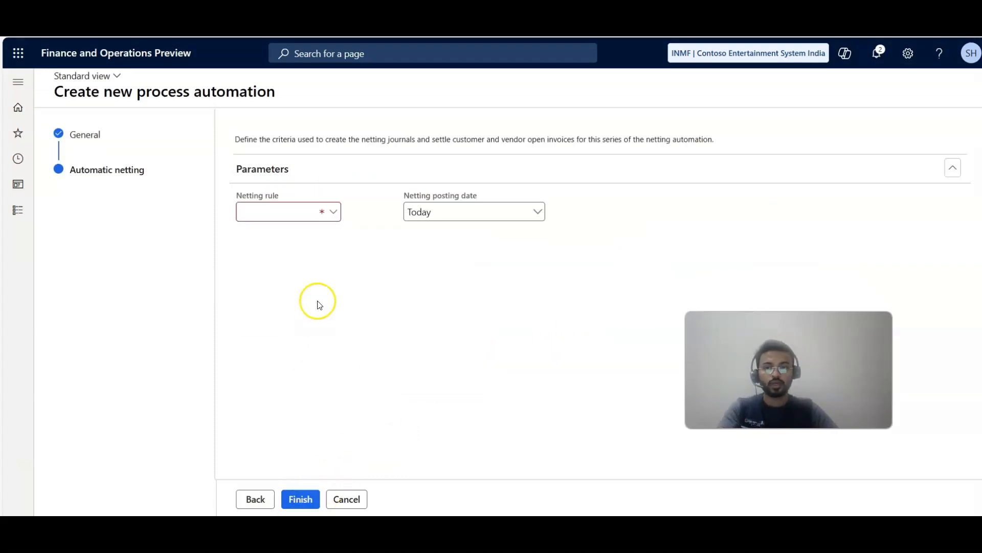
pyautogui.click(336, 216)
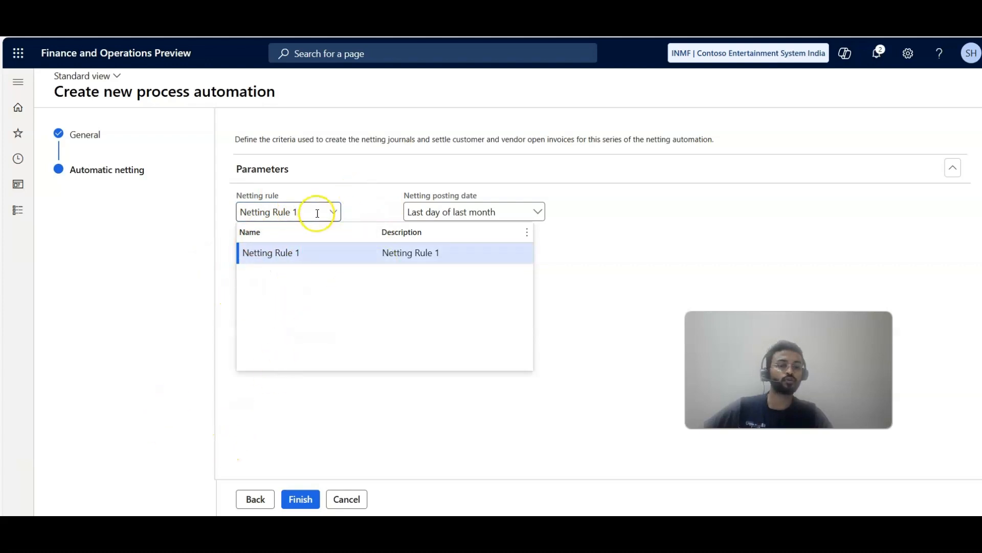
pyautogui.click(578, 232)
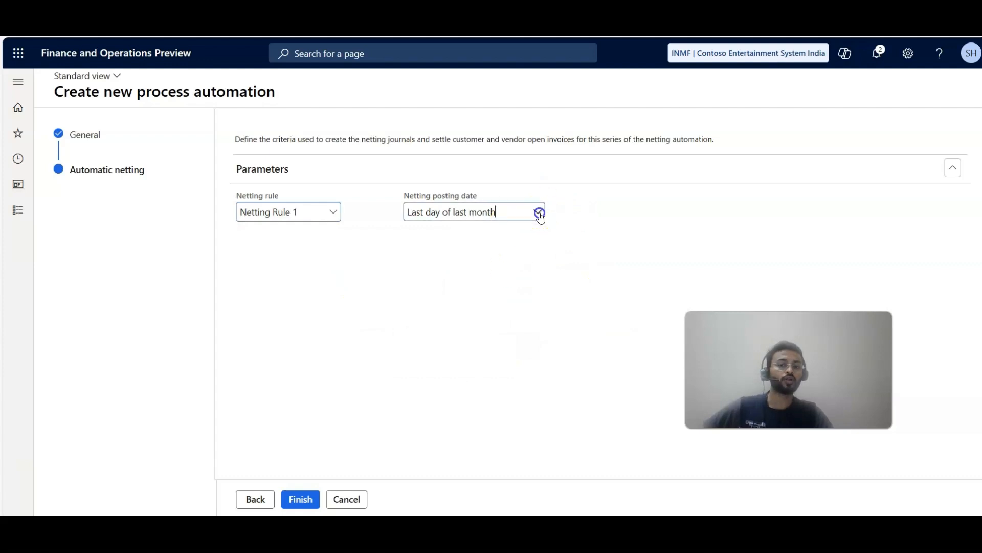
pyautogui.click(539, 215)
pyautogui.click(509, 229)
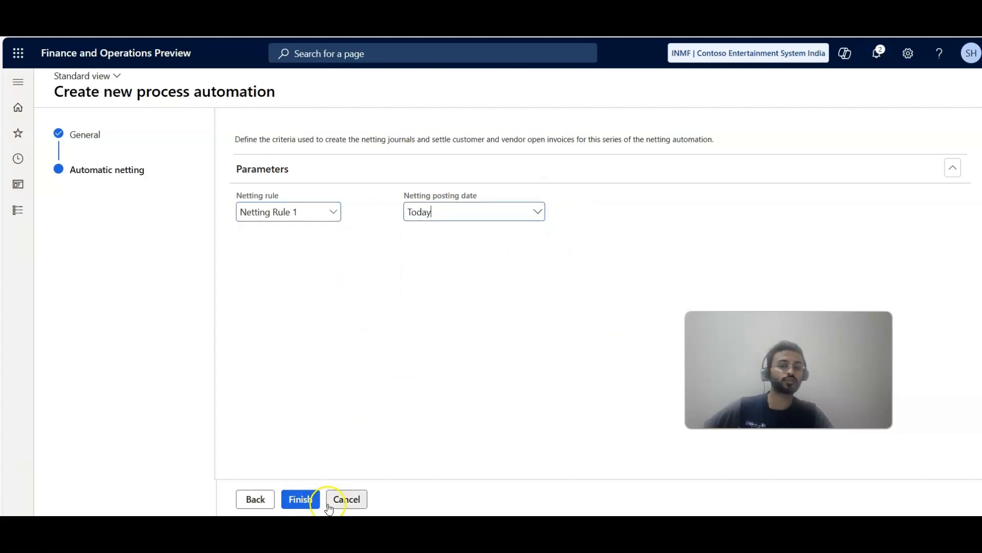
pyautogui.click(300, 499)
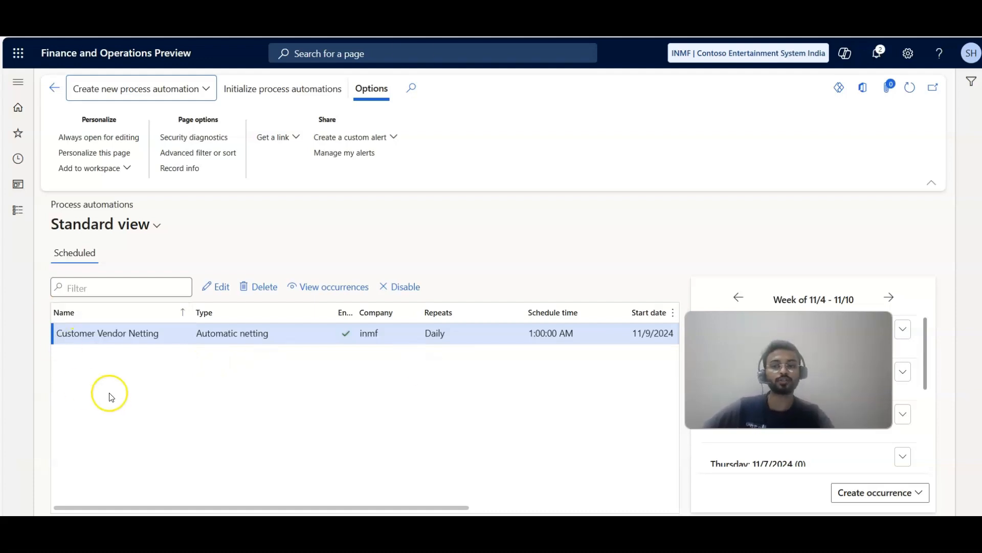
# - Review the scheduled occurrences of the Customer Vendor Netting automation and return to the process automations list
pyautogui.click(346, 294)
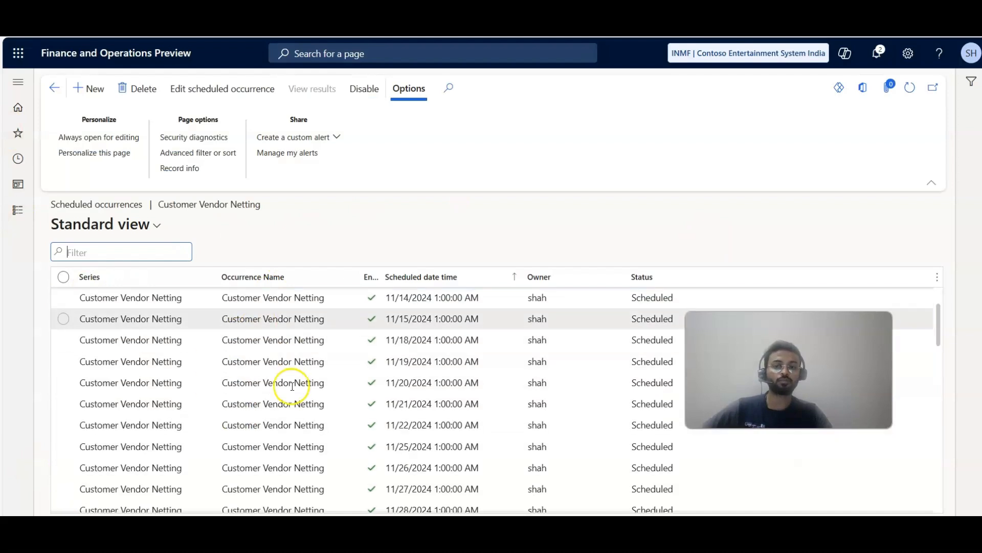
pyautogui.scroll(-10, 292, 385)
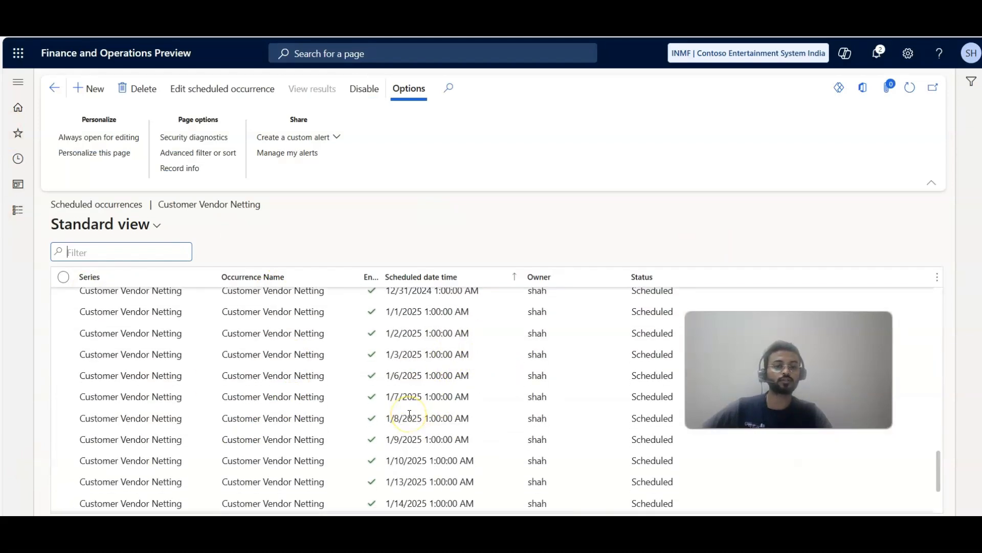
pyautogui.scroll(-4, 409, 414)
pyautogui.scroll(16, 409, 414)
pyautogui.scroll(-10, 408, 417)
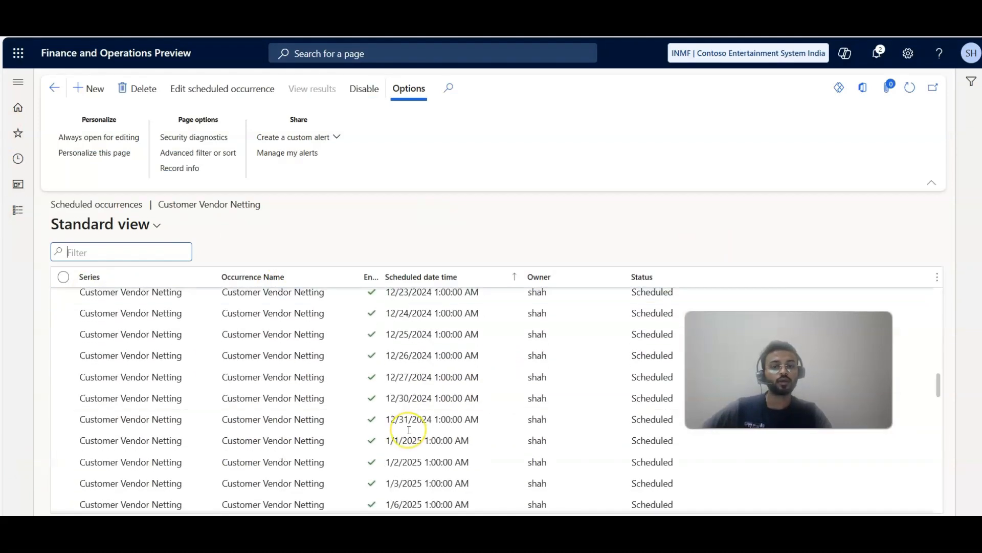
pyautogui.scroll(-10, 409, 430)
pyautogui.scroll(5, 402, 450)
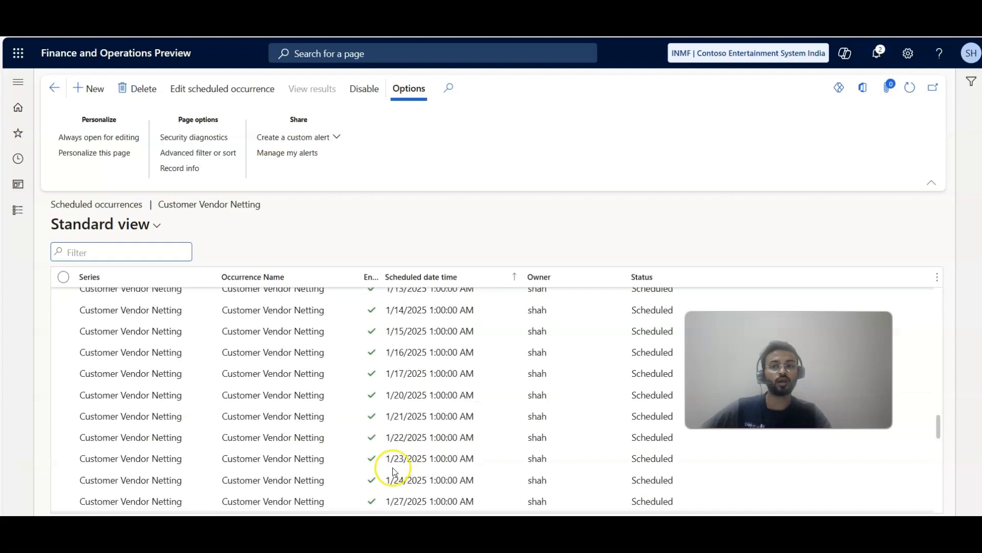
pyautogui.scroll(15, 394, 469)
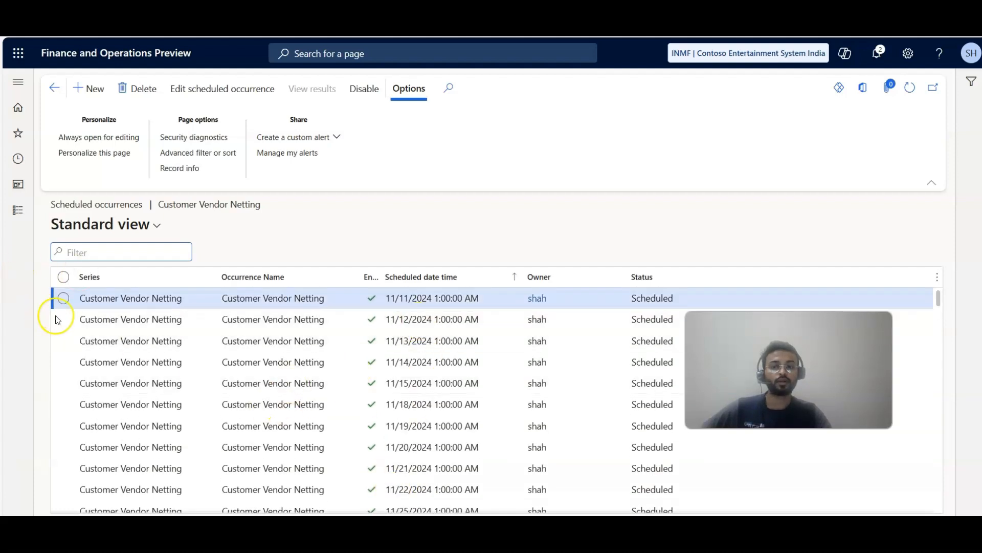
pyautogui.click(64, 298)
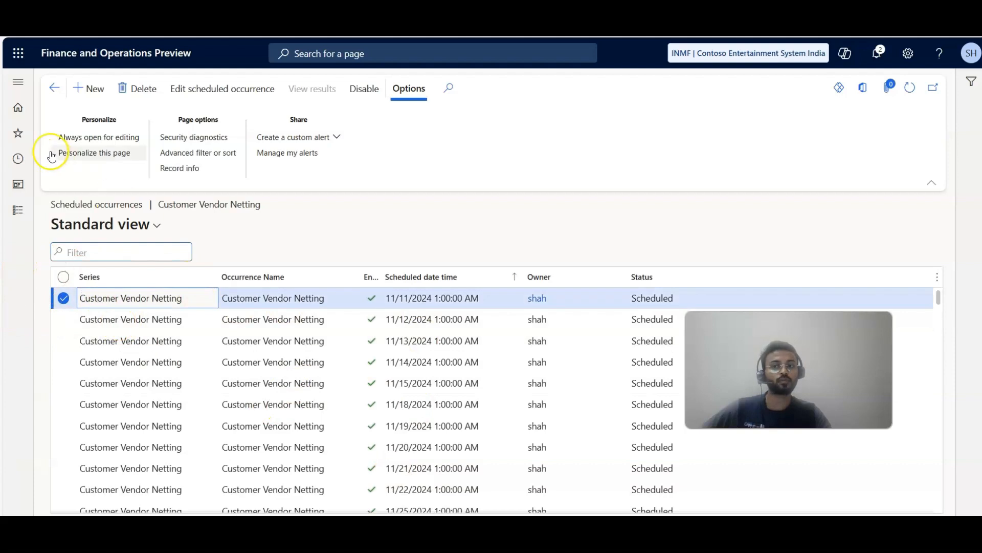
pyautogui.click(53, 88)
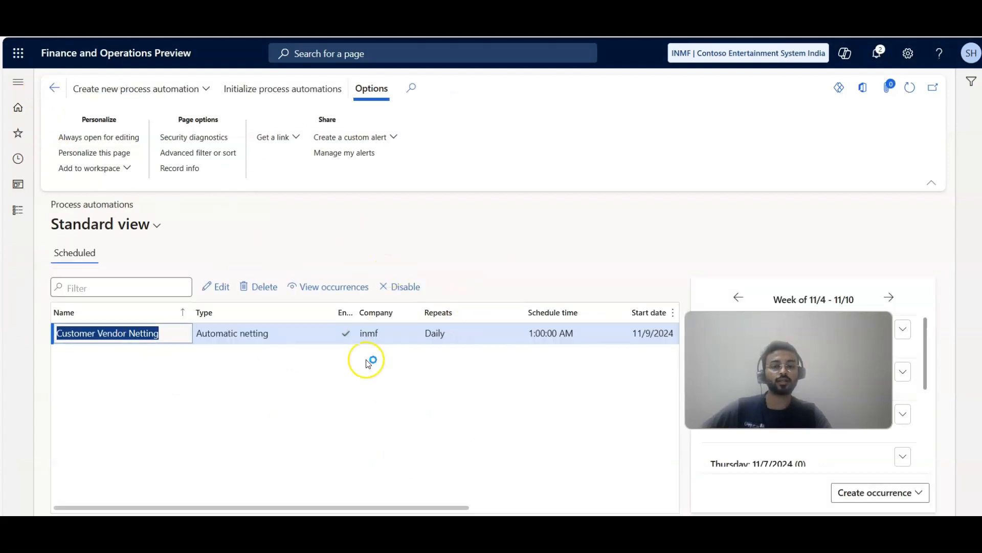
# - Show the Netting pages available under the Accounts payable payments
pyautogui.moveTo(426, 507); pyautogui.dragTo(635, 509)
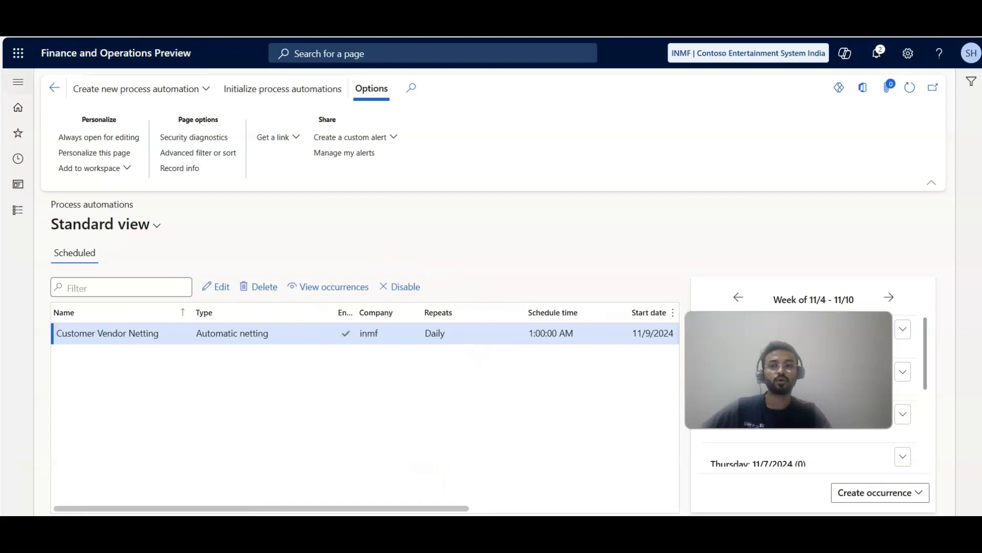
pyautogui.click(17, 210)
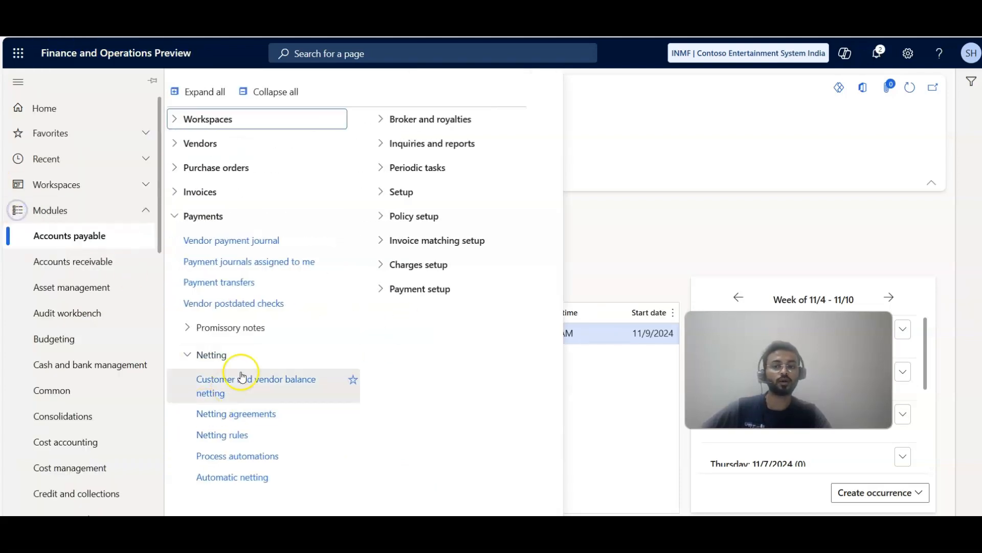